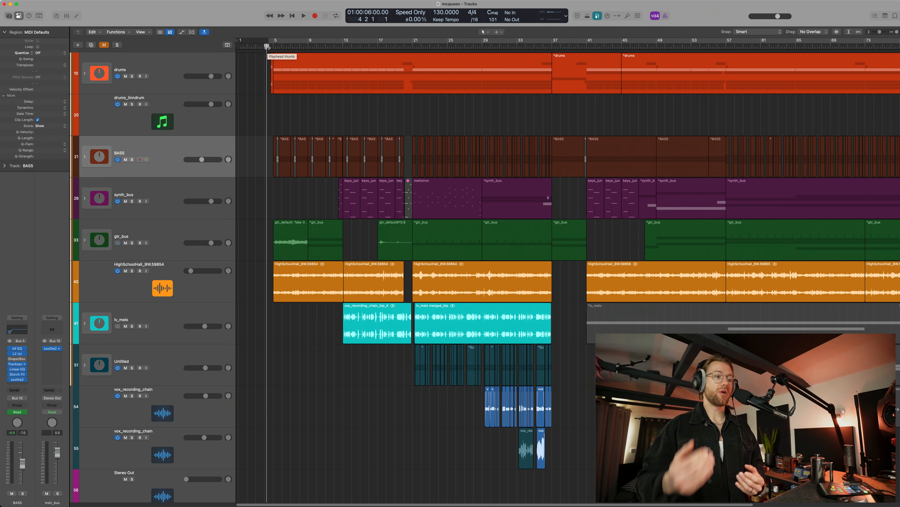
Step: Play the full arrangement from just before bar 5
key(space)
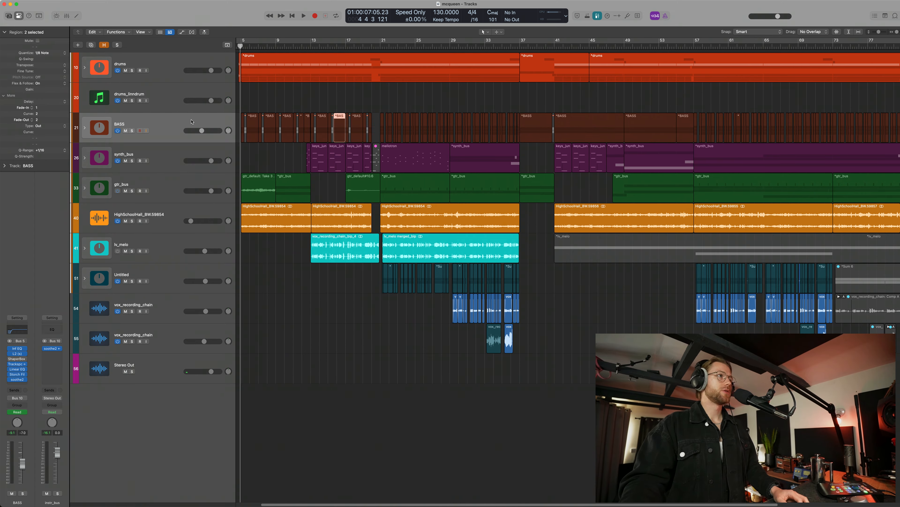
Step: Solo the BASS track stack, expand it to reveal its individual bass tracks, and clear the region selection
click(145, 125)
click(132, 131)
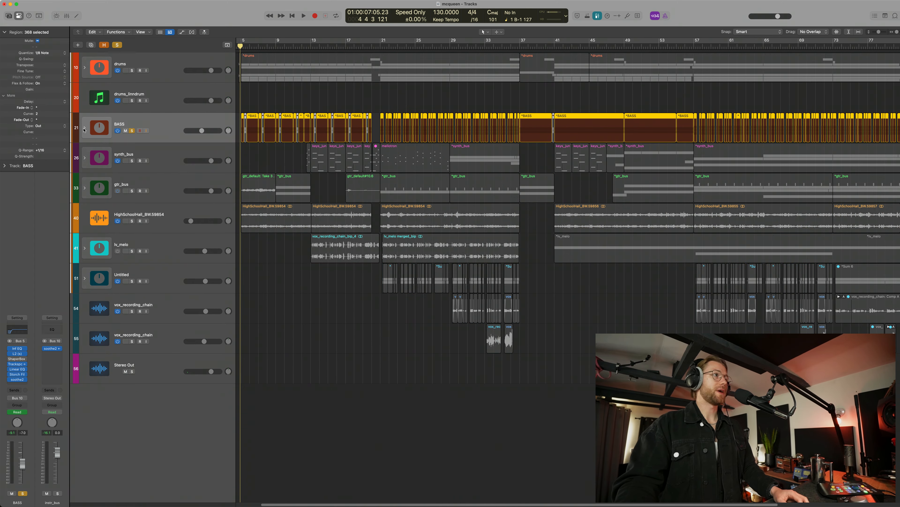
click(84, 129)
drag(563, 168, 386, 292)
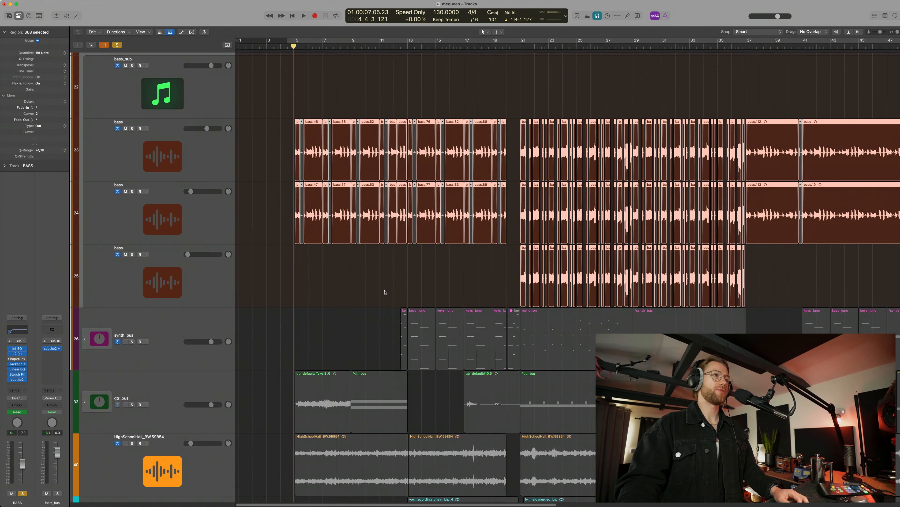
click(446, 279)
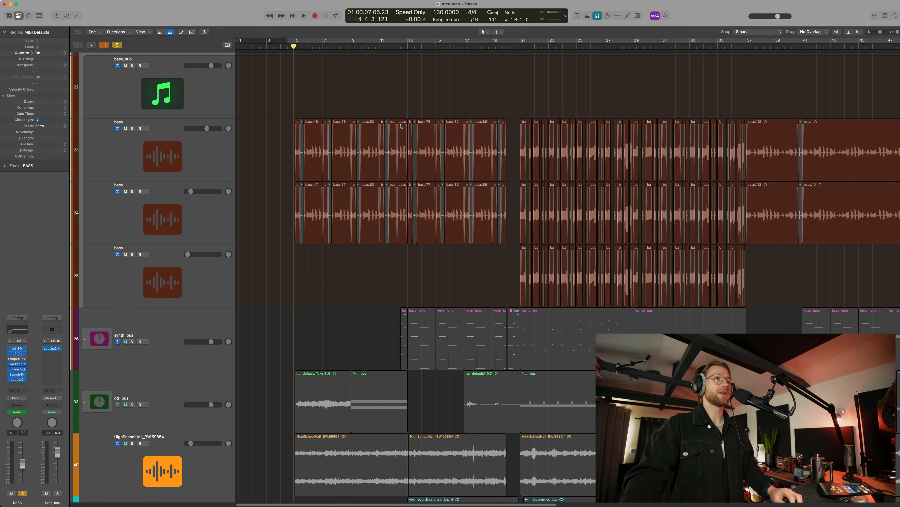
Step: Place the playhead at bar 5 and listen to the first few bars of the soloed bass
key(super+Right)
key(super+Right)
key(super+Right)
key(super+Right)
scroll(401, 127, up, 3)
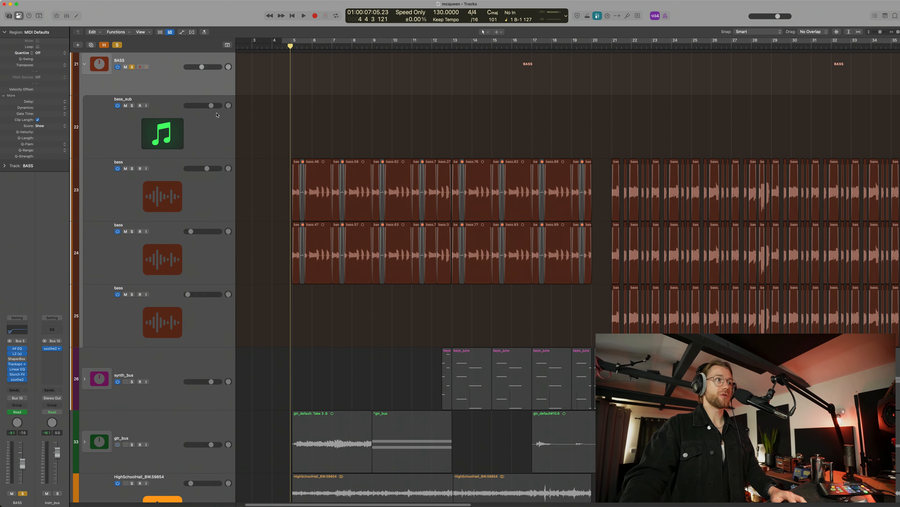
scroll(217, 115, up, 1)
click(297, 46)
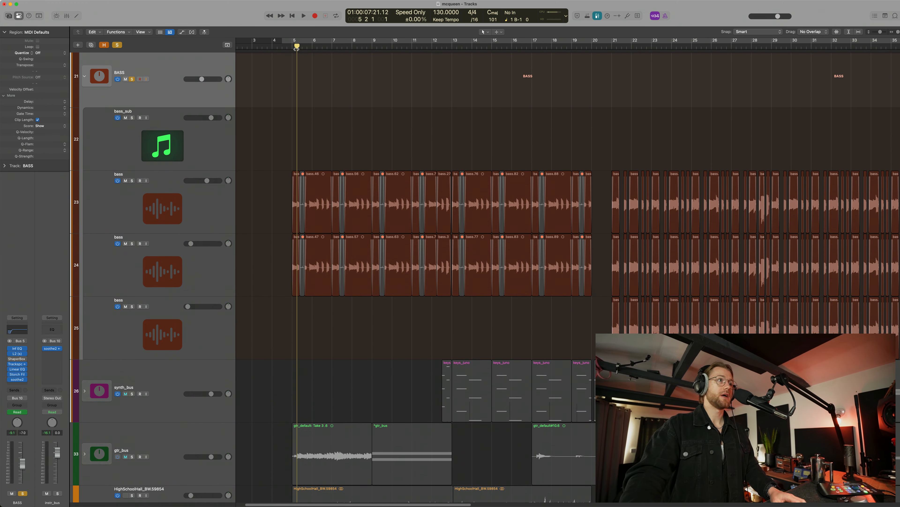
drag(297, 48, 292, 50)
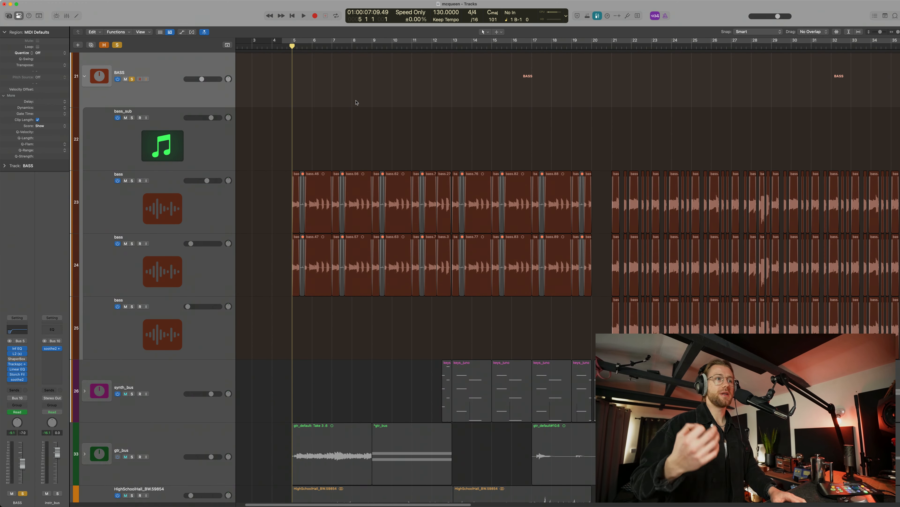
key(space)
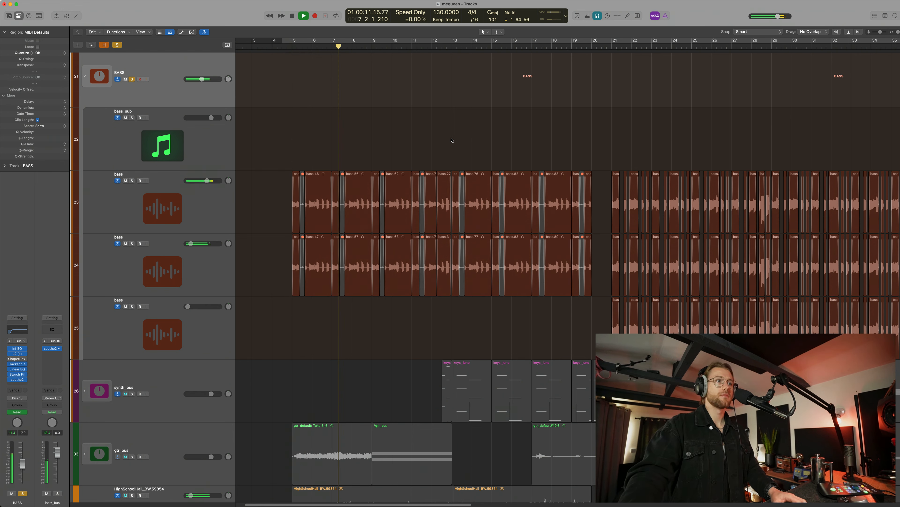
key(space)
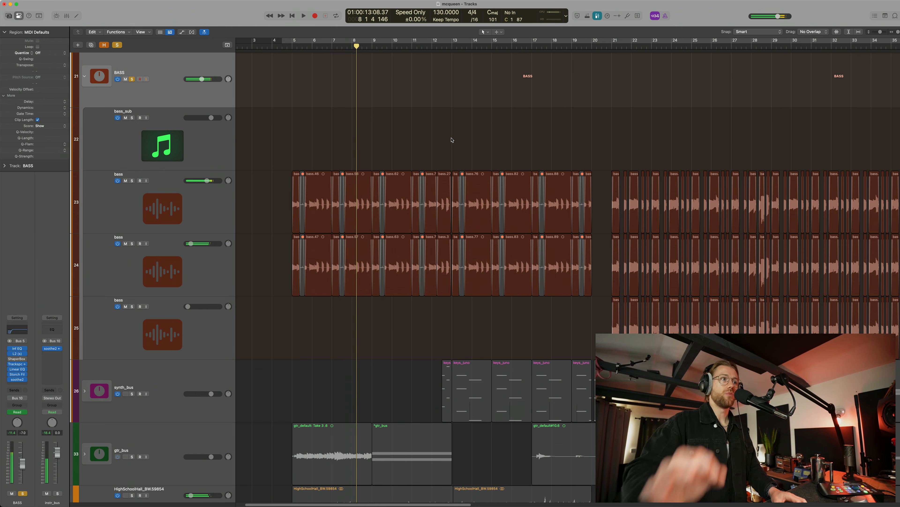
Step: Listen to the soloed bass from the middle of bar 20 into the section that starts at bar 21
click(604, 46)
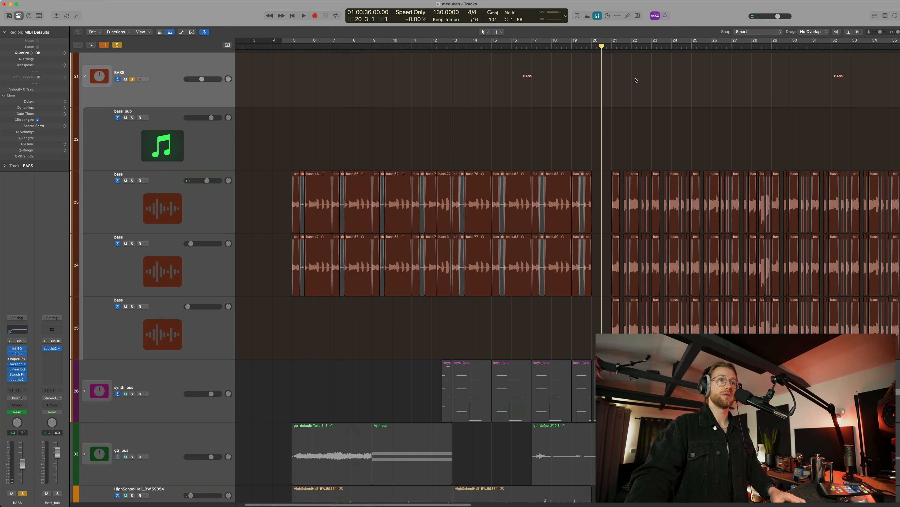
key(space)
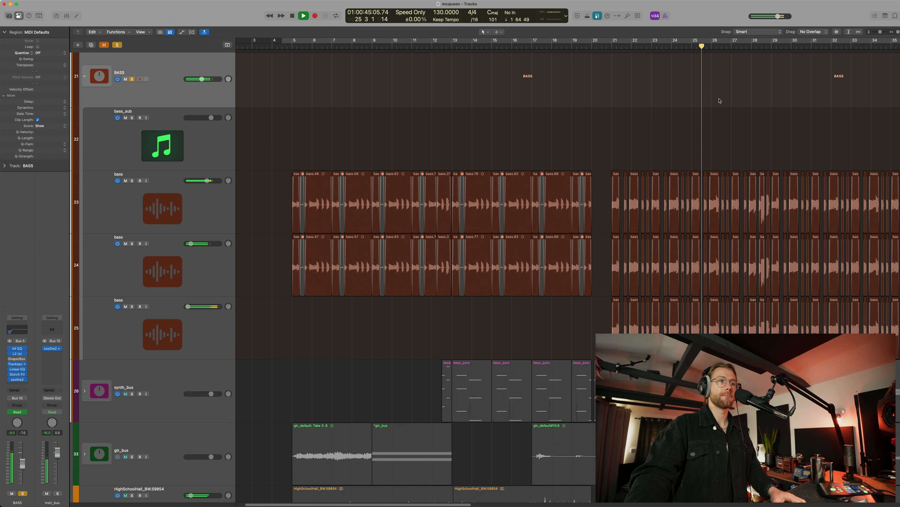
key(space)
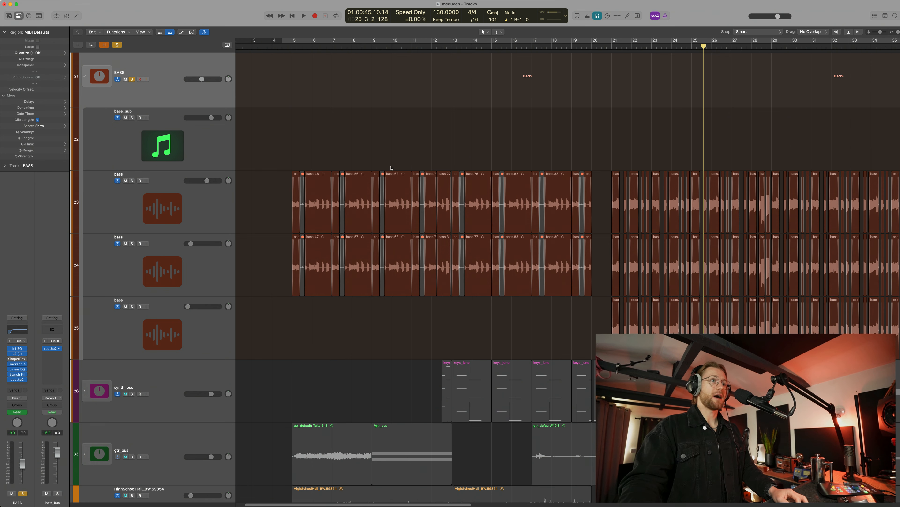
Step: Examine the short muted regions between the bass regions in the section from bar 5 to bar 20
click(301, 177)
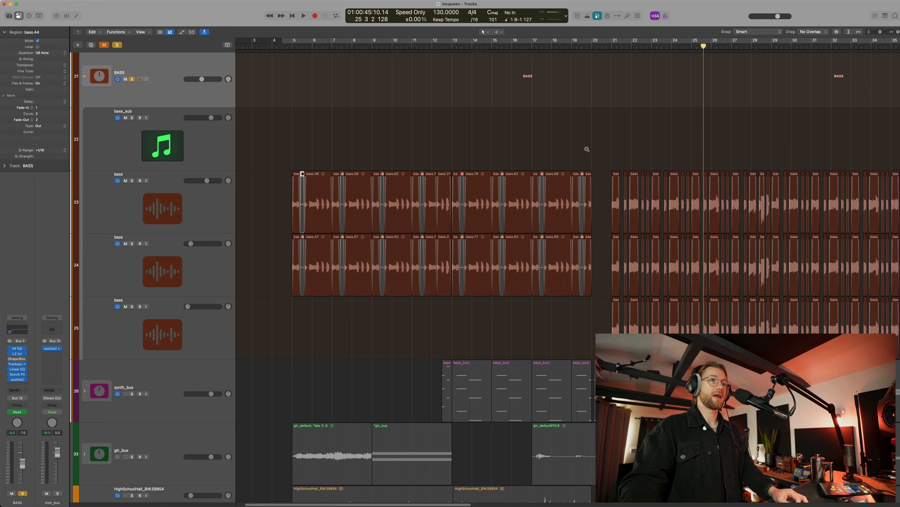
drag(587, 149, 624, 190)
click(514, 144)
ctrl+alt+click(514, 144)
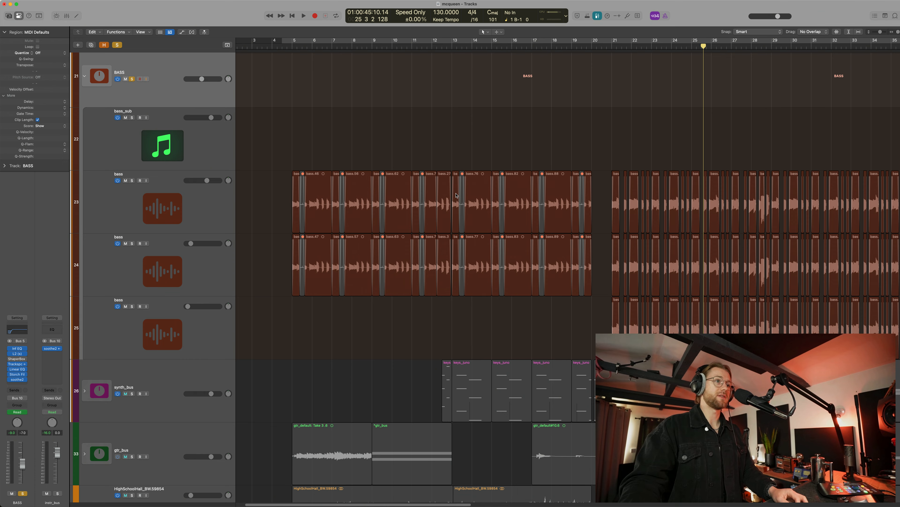
scroll(359, 181, left, 1)
drag(289, 166, 675, 358)
scroll(551, 257, left, 2)
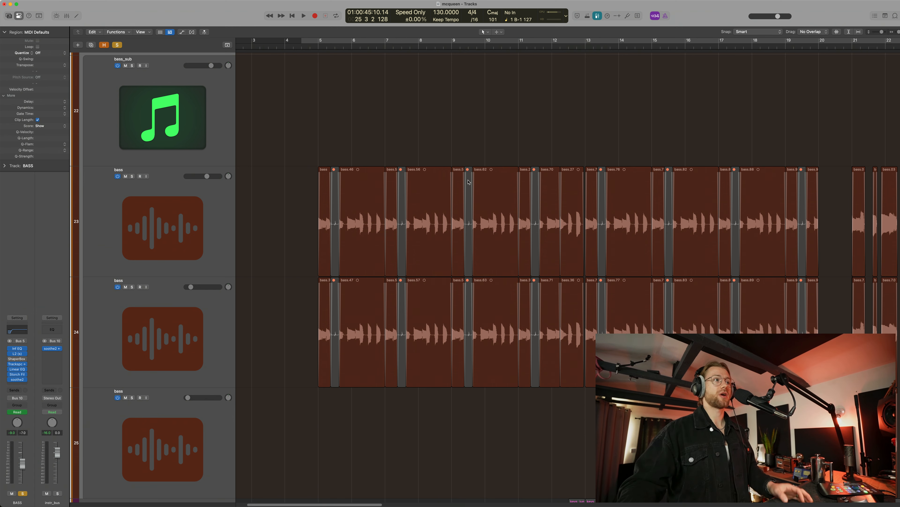
Step: Bypass the insert plug-ins on the two bass audio tracks directly below bass_sub
click(138, 190)
shift+click(133, 298)
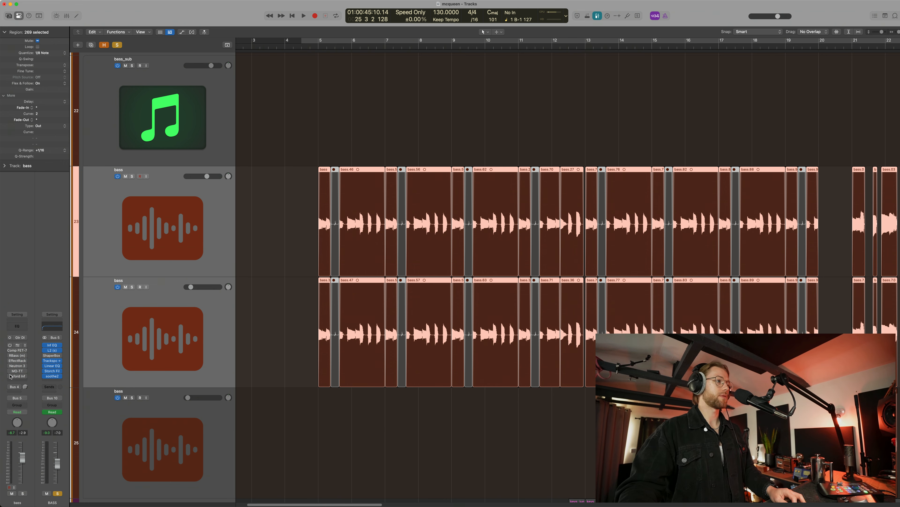
click(135, 223)
key(Down)
key(Up)
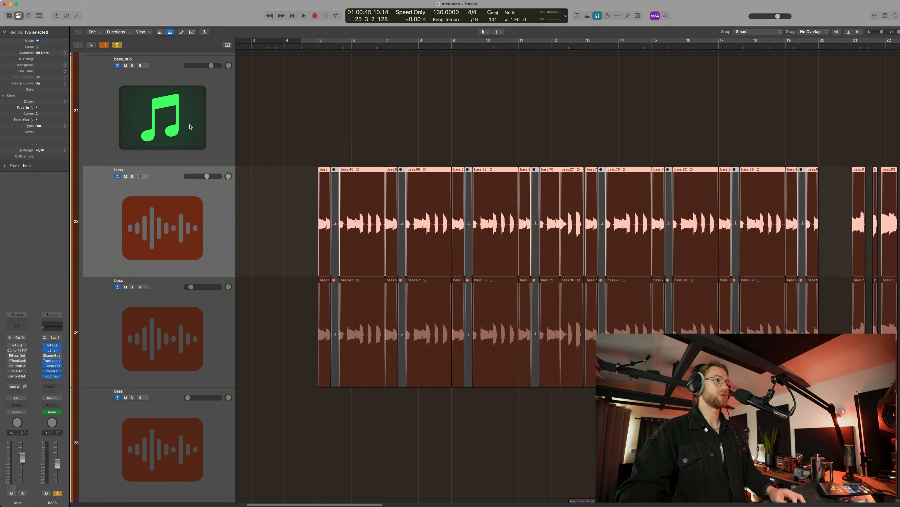
Step: Bypass all active insert plug-ins on the BASS stack's own channel strip
scroll(184, 119, up, 2)
click(184, 119)
key(Up)
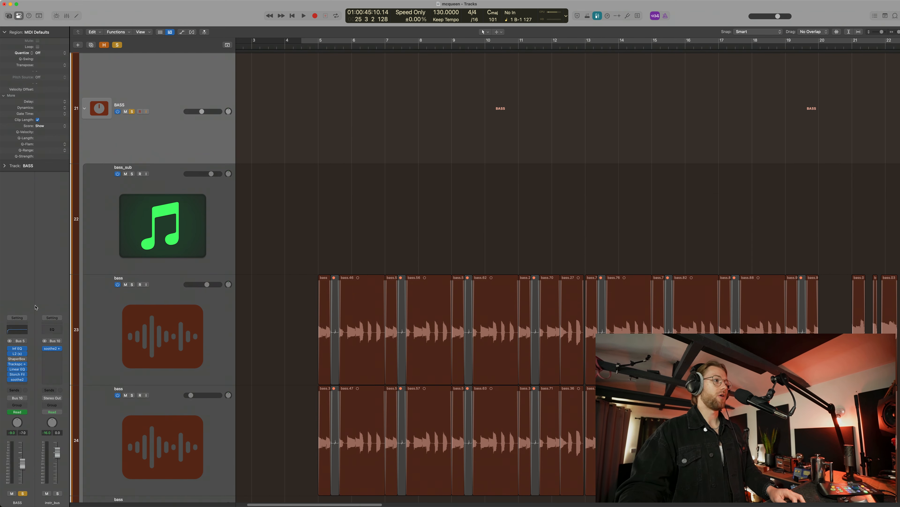
click(26, 360)
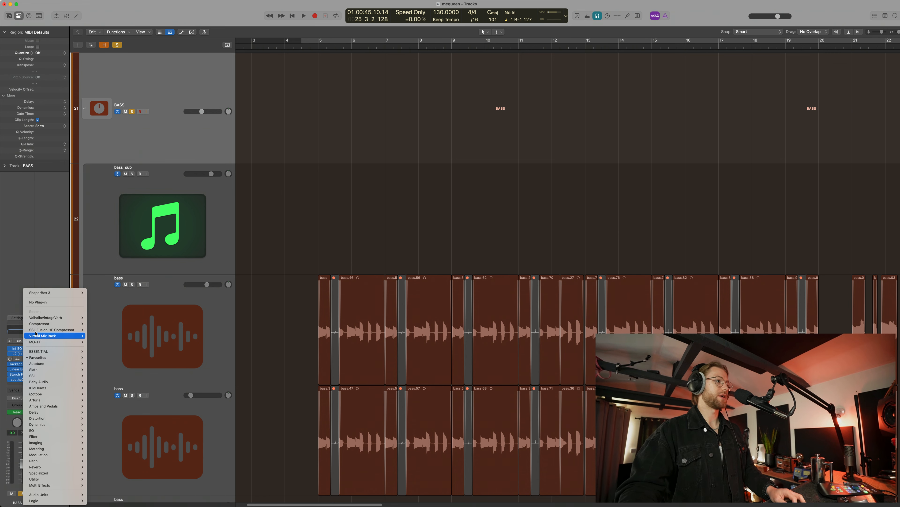
key(Escape)
click(10, 350)
key(Escape)
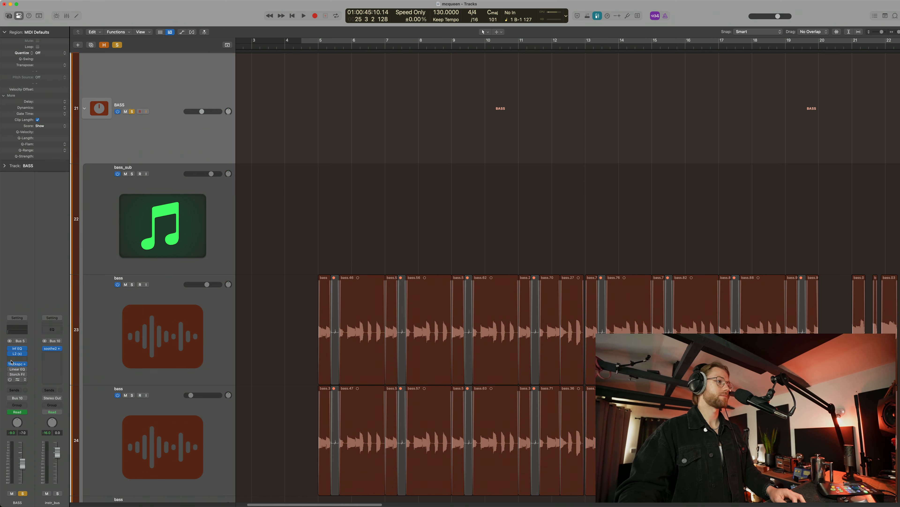
Step: Listen to the unprocessed bass from just before bar 5 up to about bar 9
scroll(341, 235, down, 3)
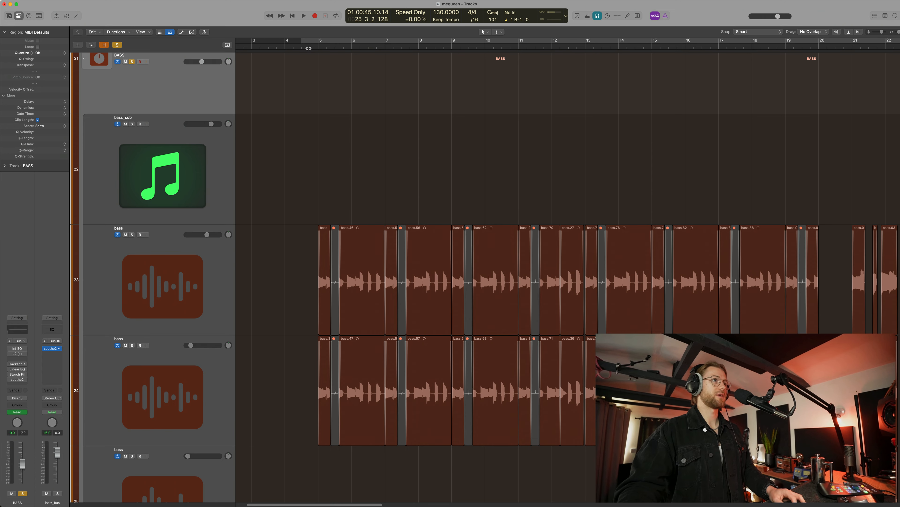
click(308, 48)
scroll(270, 169, down, 2)
key(space)
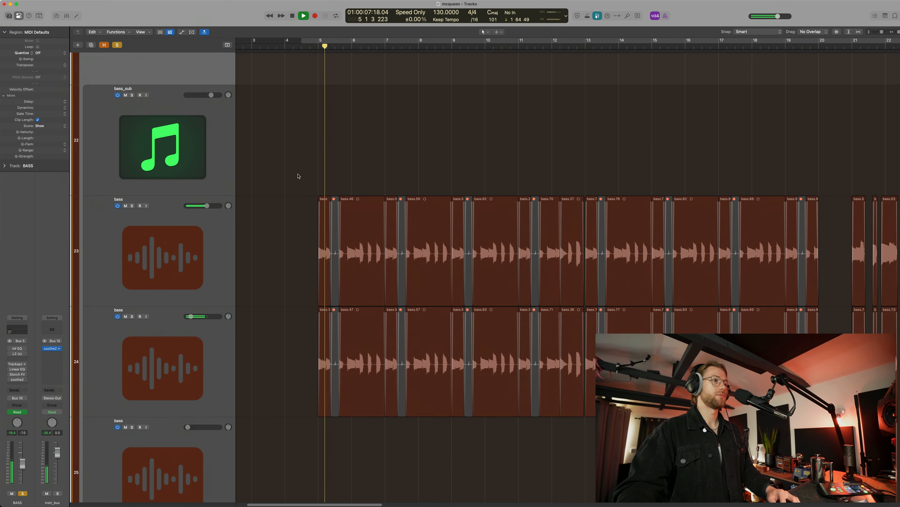
scroll(298, 176, down, 2)
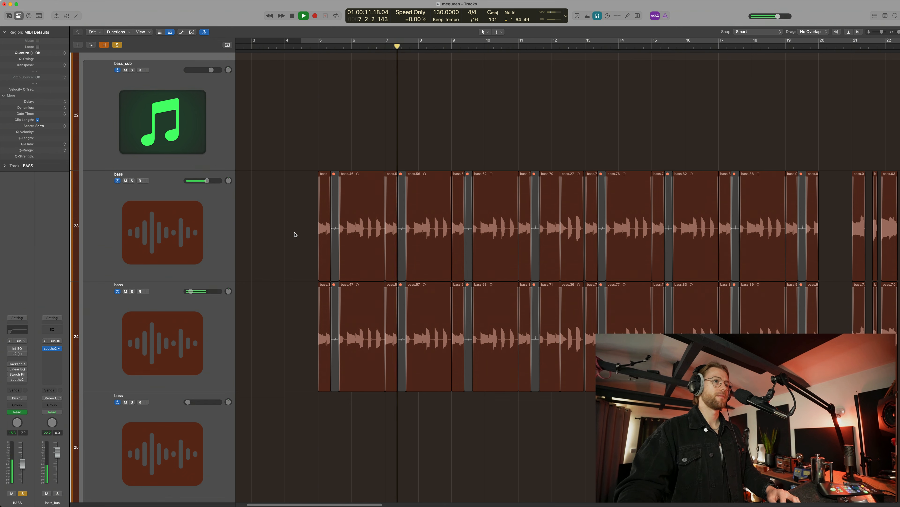
scroll(294, 234, down, 3)
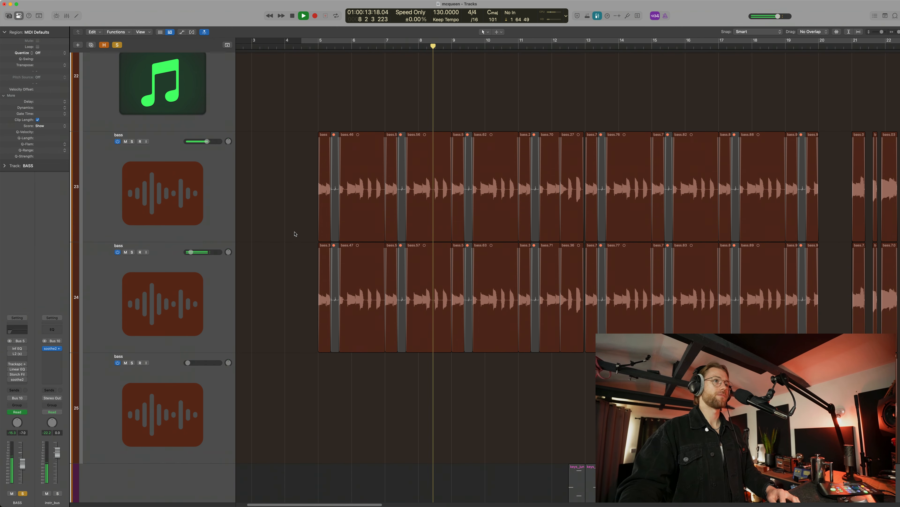
key(space)
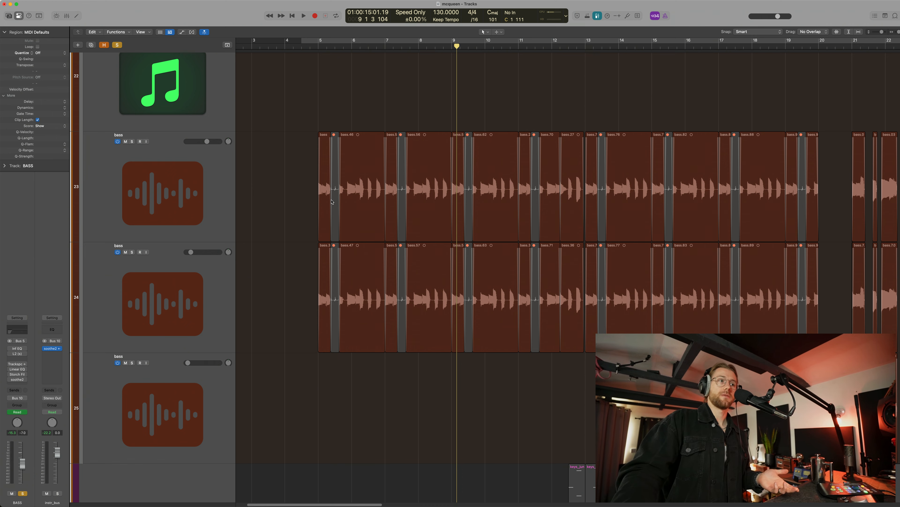
Step: Unmute the short muted regions in bars 5, 7 and 9 on both bass tracks
key(super+Right)
key(super+Right)
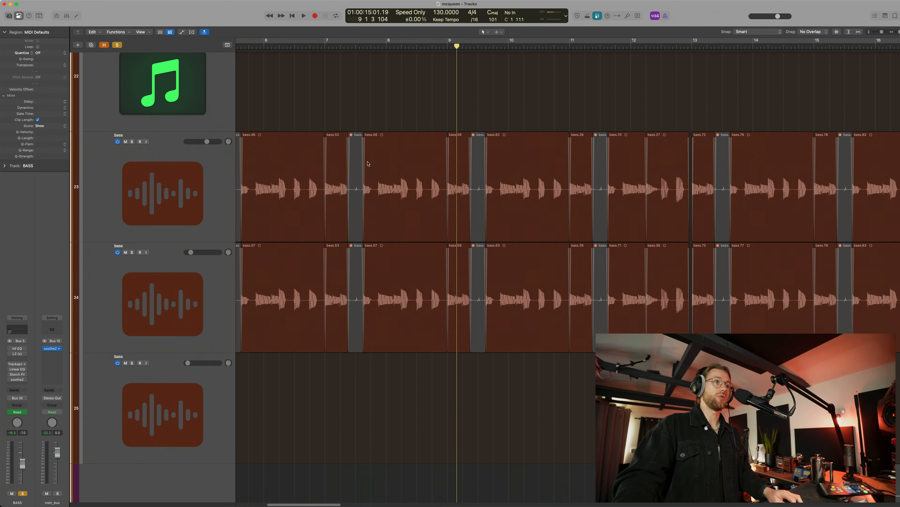
scroll(368, 163, left, 4)
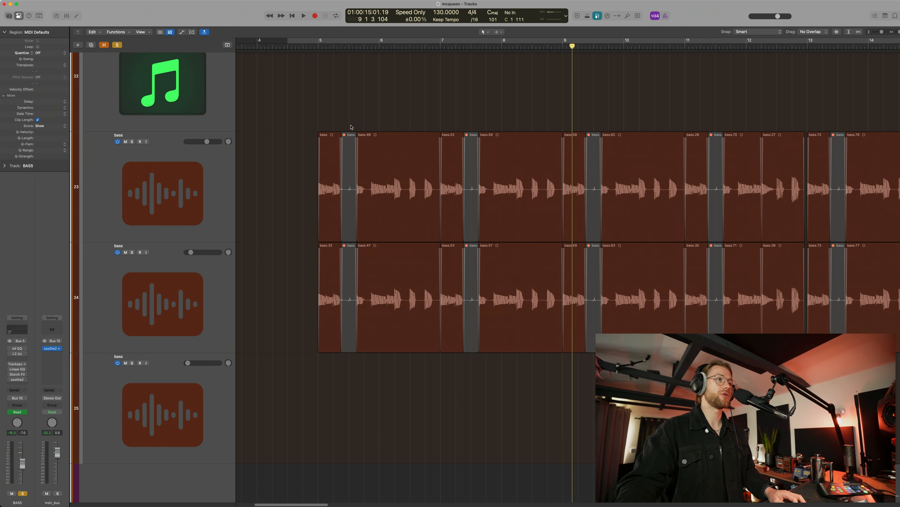
drag(349, 125, 351, 249)
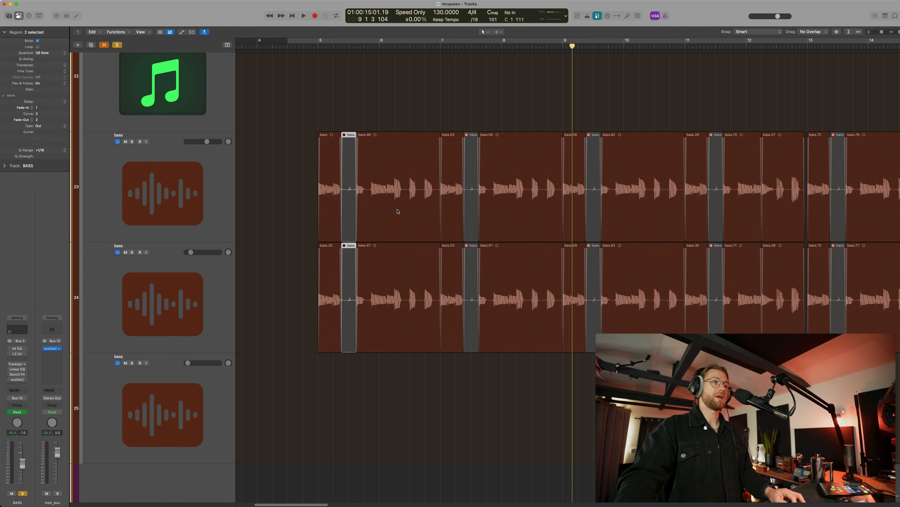
drag(473, 121, 469, 271)
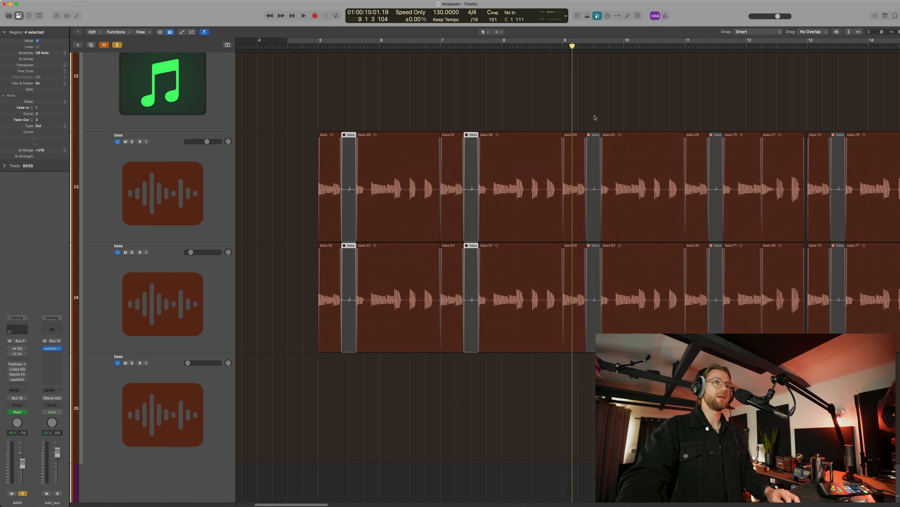
drag(595, 118, 589, 280)
key(ctrl+m)
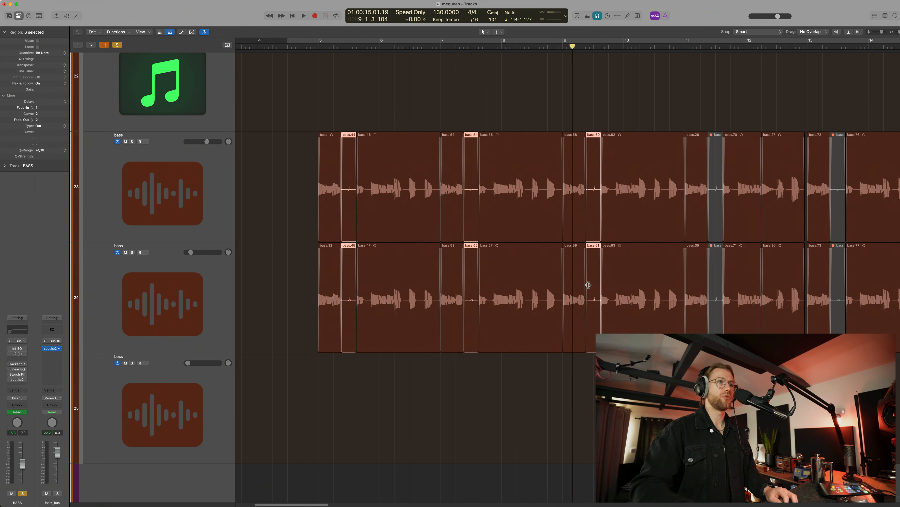
Step: Play the bass from just before bar 5 to hear the unmuted string noise regions through bar 7
click(286, 45)
key(space)
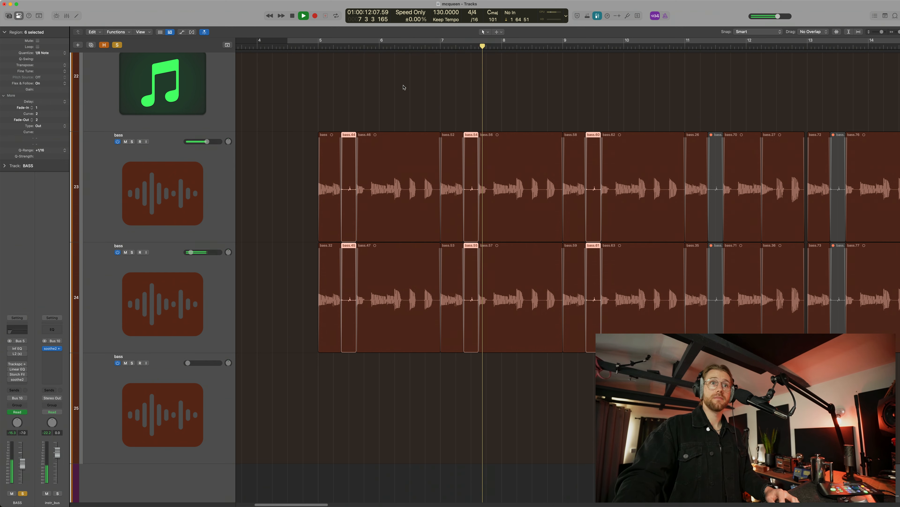
key(space)
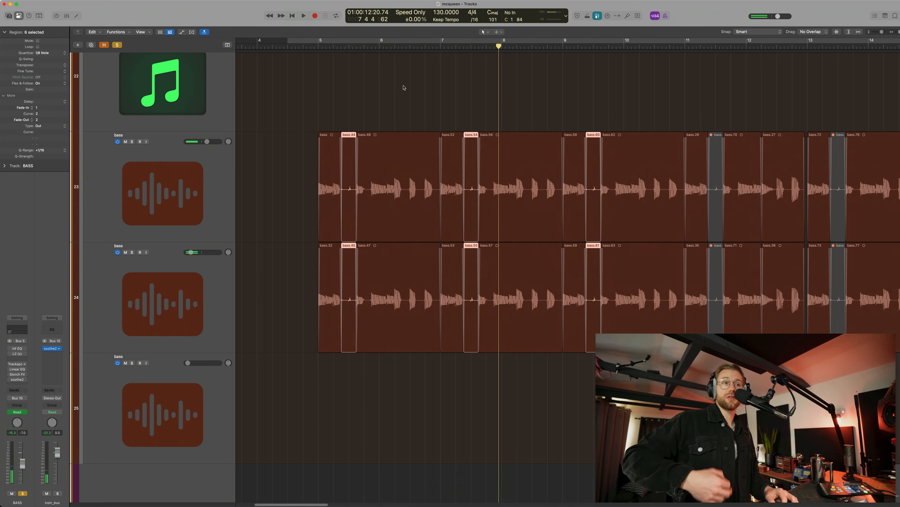
Step: Mute the six selected short bass regions in bars 5, 7 and 9 again
key(ctrl+m)
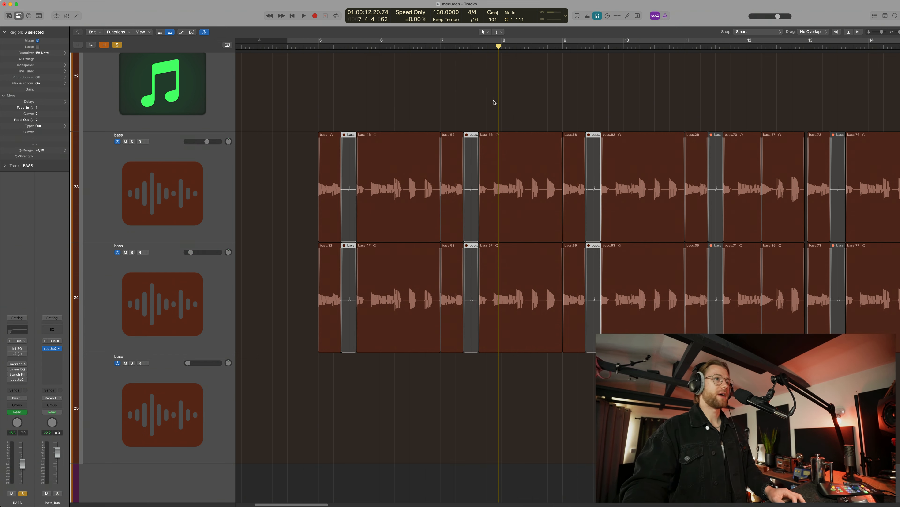
key(super+Up)
key(super+Up)
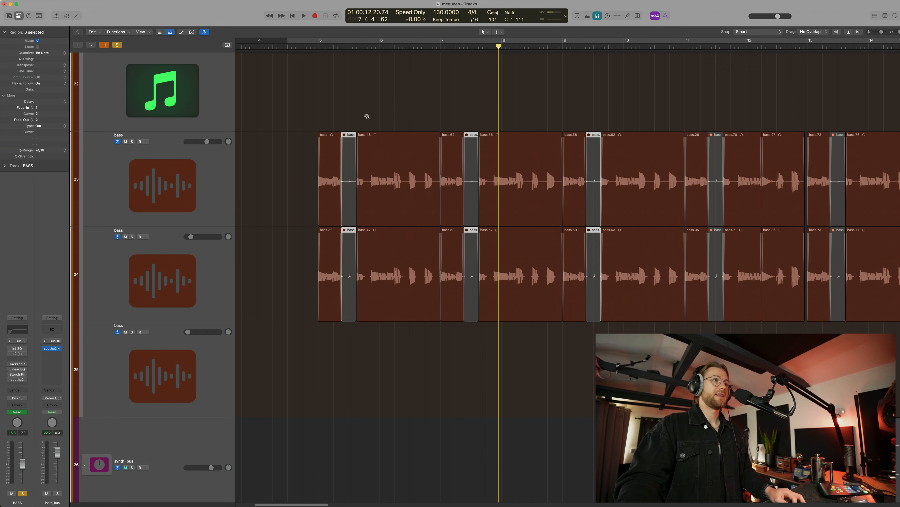
drag(342, 112, 498, 327)
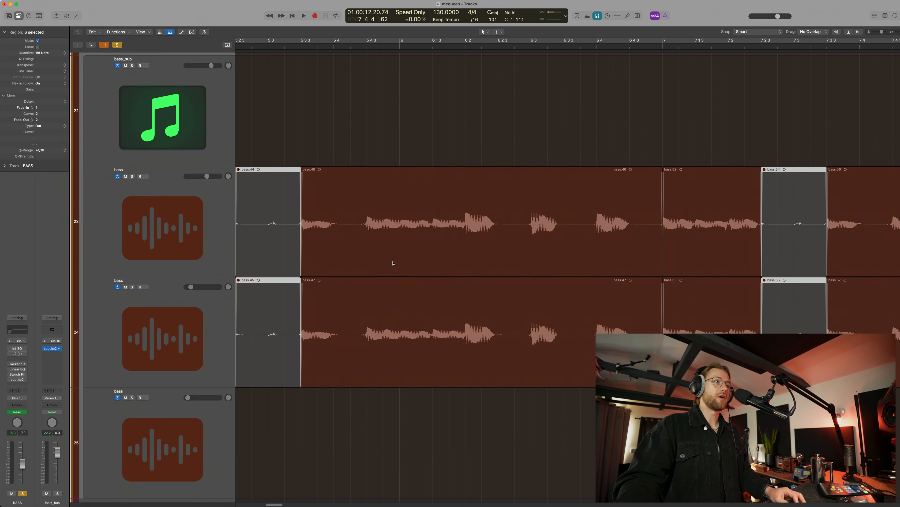
Step: Mark the gaps between notes in bars 5 and 6 on both bass tracks, and select the muted region pair in bar 5
drag(334, 226, 366, 314)
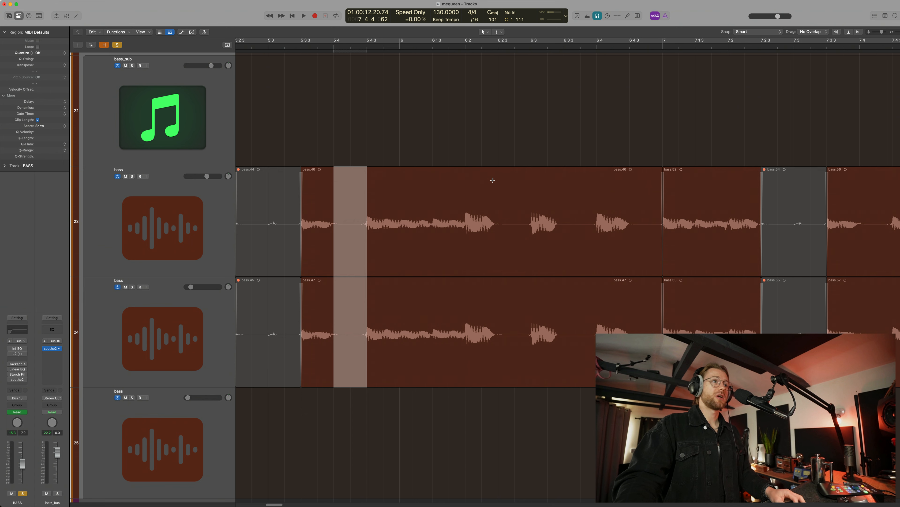
drag(492, 182, 529, 299)
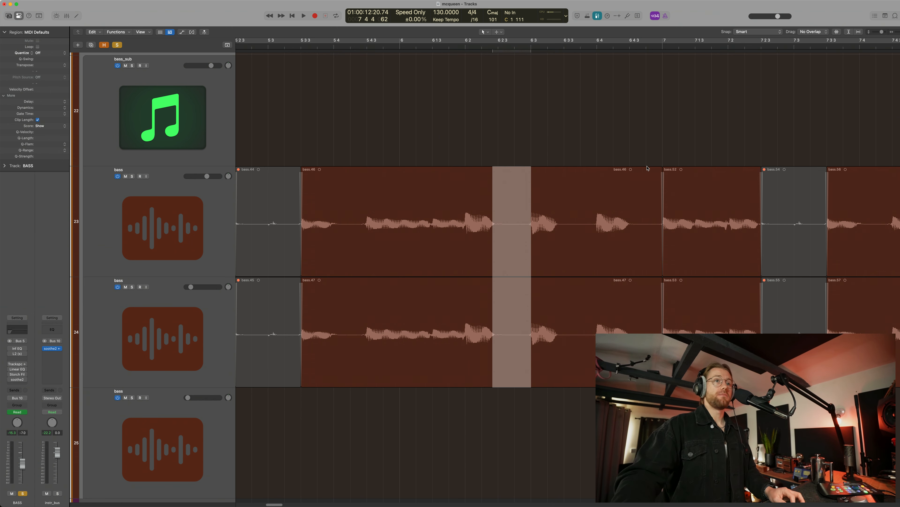
click(653, 135)
scroll(666, 154, down, 5)
key(super+Up)
key(super+Left)
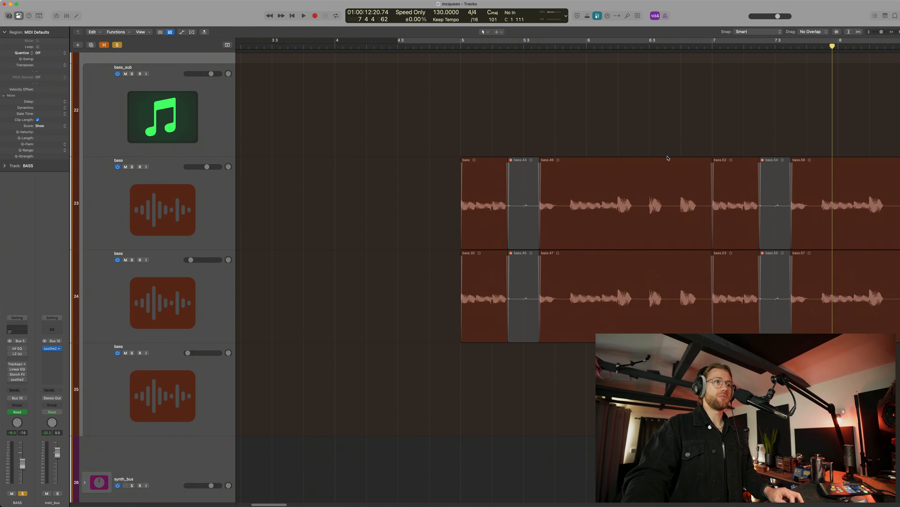
scroll(717, 154, right, 3)
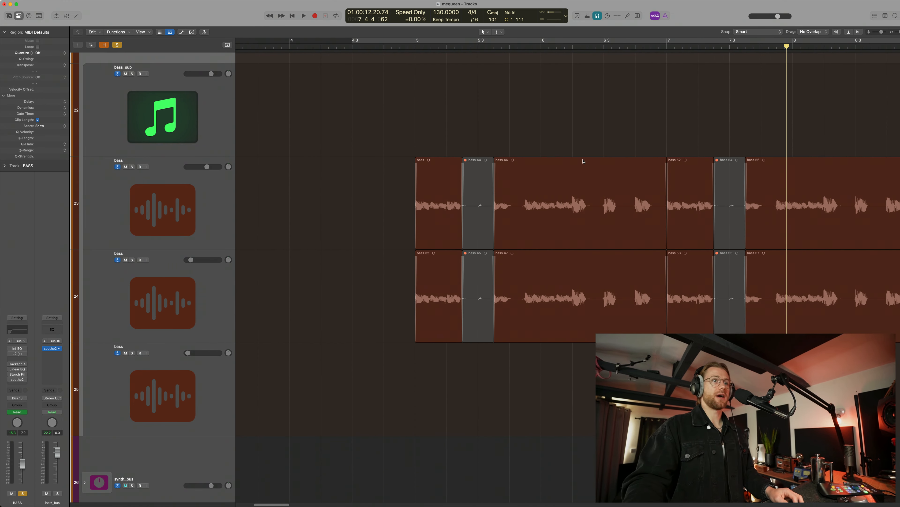
drag(474, 119, 487, 266)
Step: Select the 18 regions in bars 21 to 23 on the three bass tracks and extend each to the start of the next region
key(super+Left)
key(super+Left)
key(super+Left)
key(super+Left)
scroll(513, 190, right, 8)
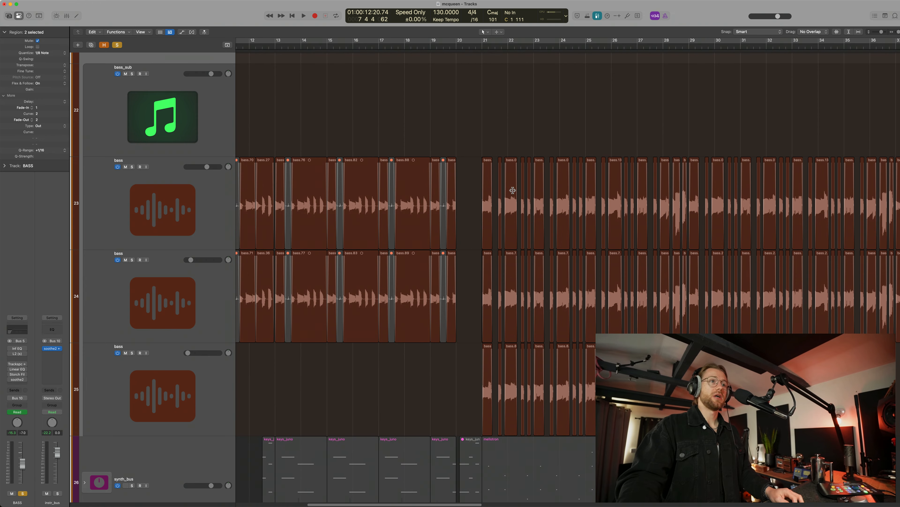
drag(474, 134, 587, 486)
drag(280, 119, 491, 325)
drag(316, 112, 629, 380)
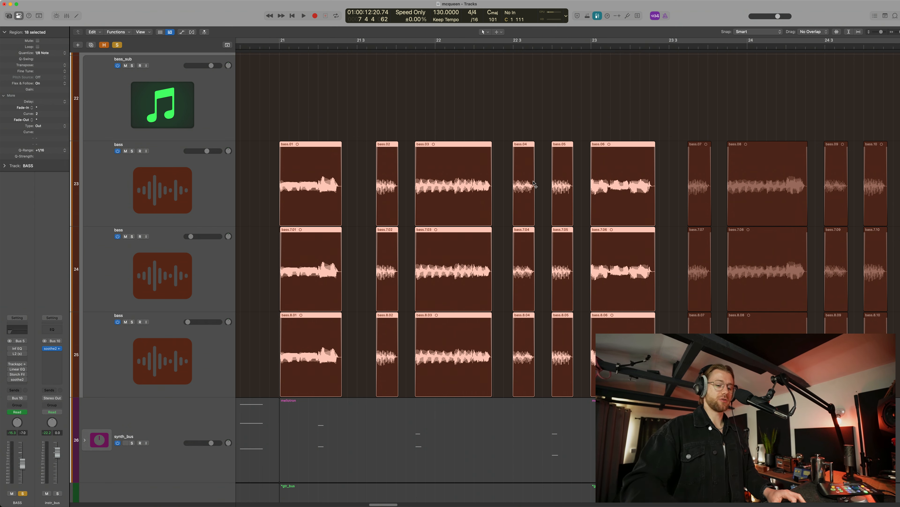
key(shift+backslash)
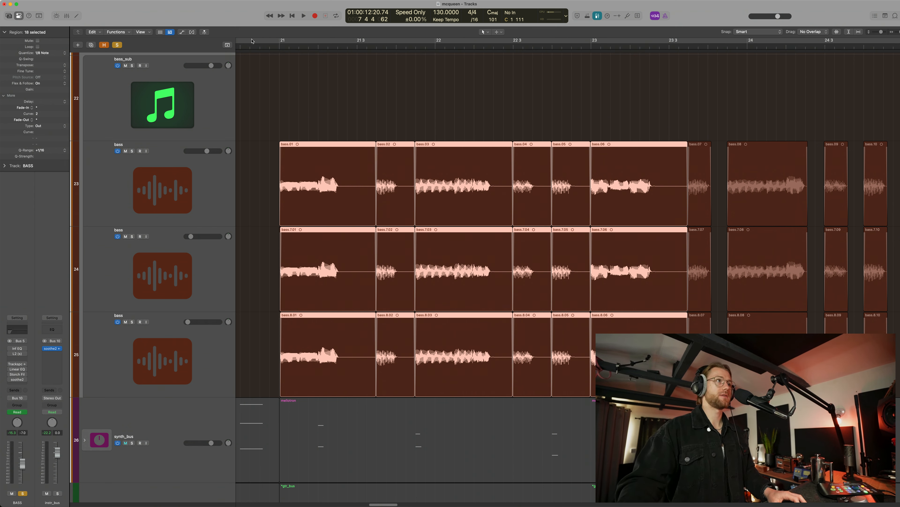
Step: Play the extended bass regions from just before bar 21 and again from beat 2 of bar 21 to hear the sounds between notes
click(272, 46)
key(space)
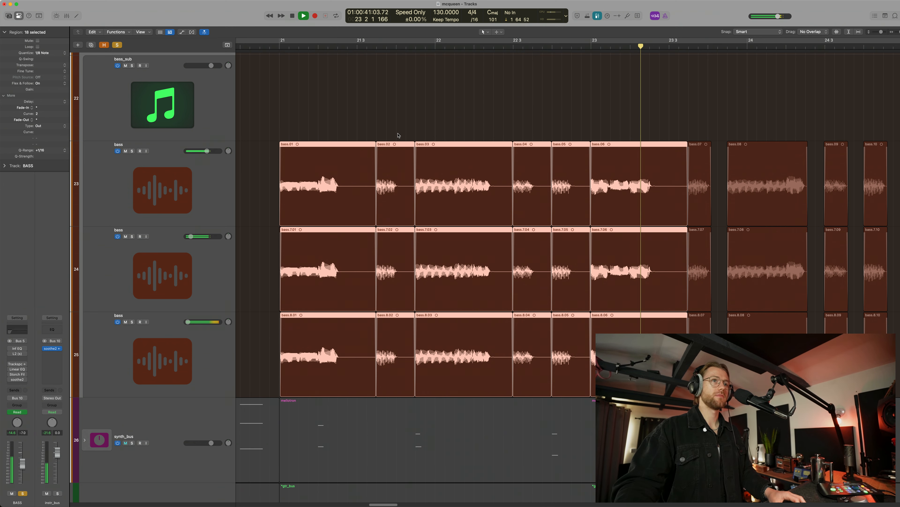
key(space)
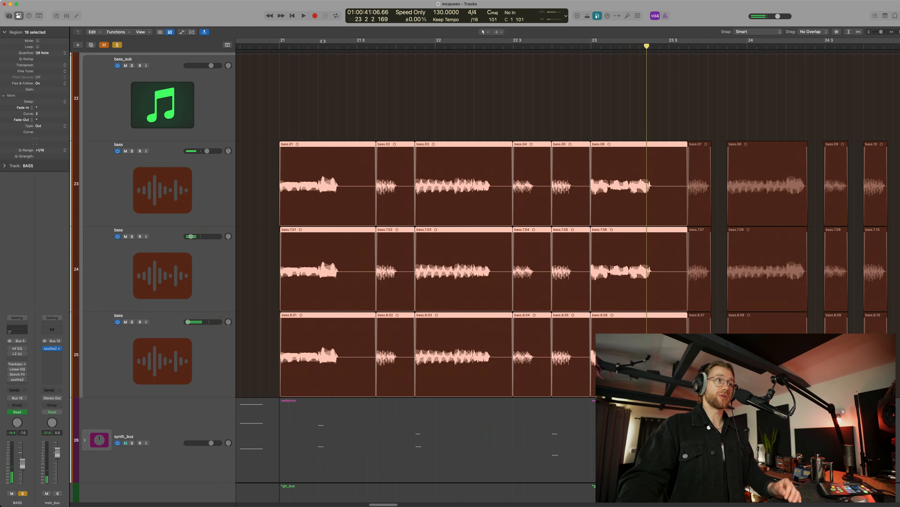
click(318, 45)
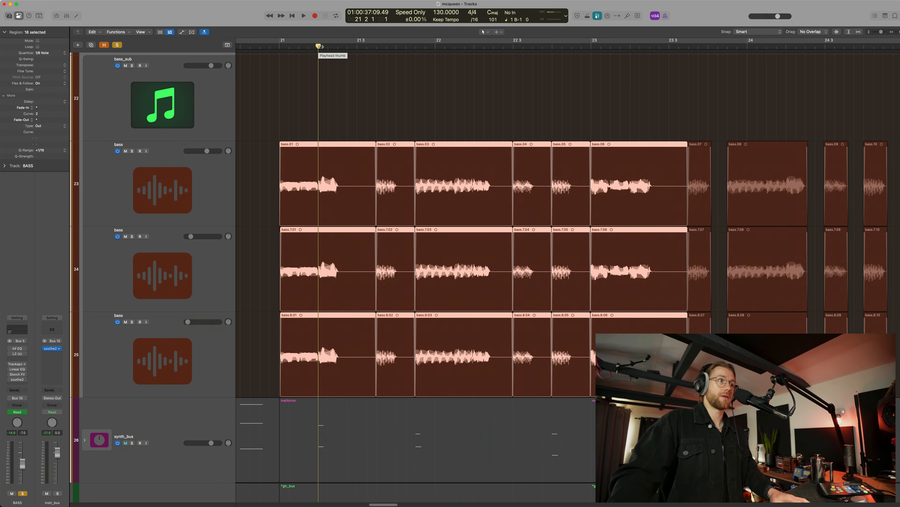
key(space)
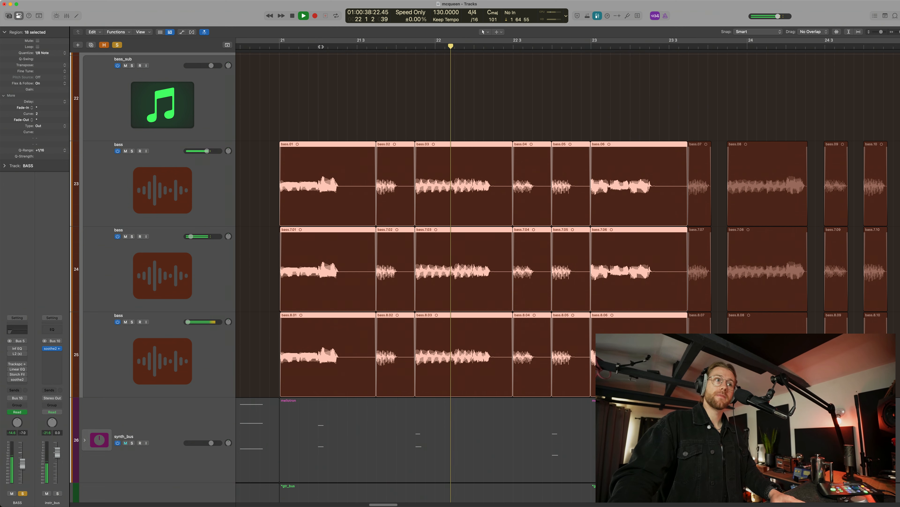
key(space)
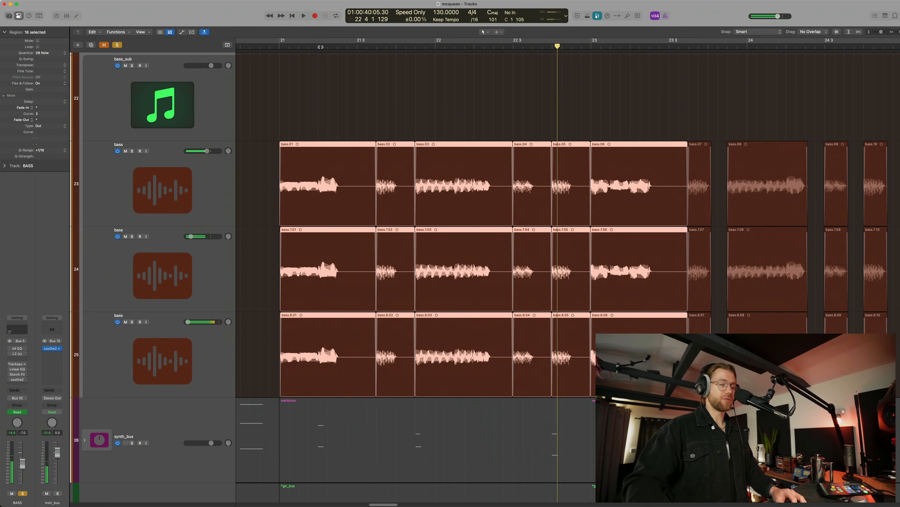
Step: Undo the extension of the selected bass regions and play the trimmed version through bar 22 for comparison
key(ctrl+x)
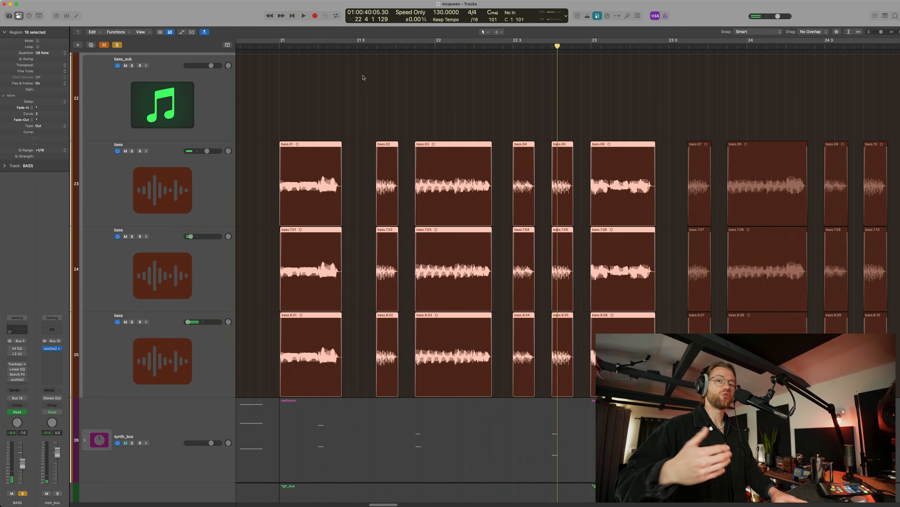
key(space)
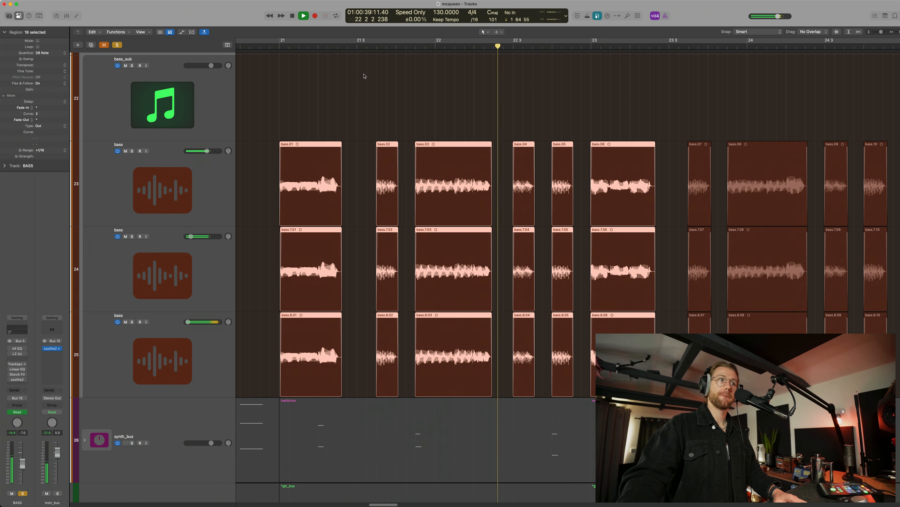
key(space)
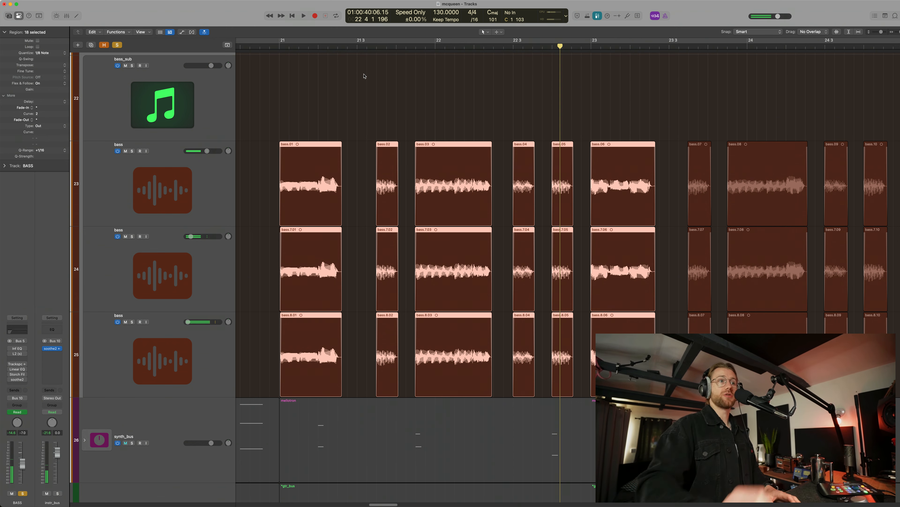
Step: Examine the wider bass arrangement by selecting the regions in bars 5 to 19, followed by those from bar 21 to about bar 25
key(z)
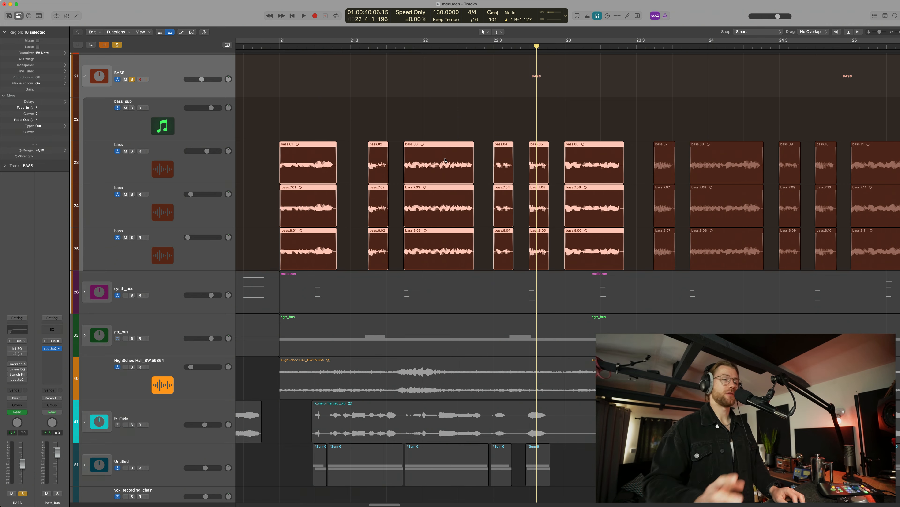
key(super+Left)
key(super+Left)
key(super+Up)
key(super+Up)
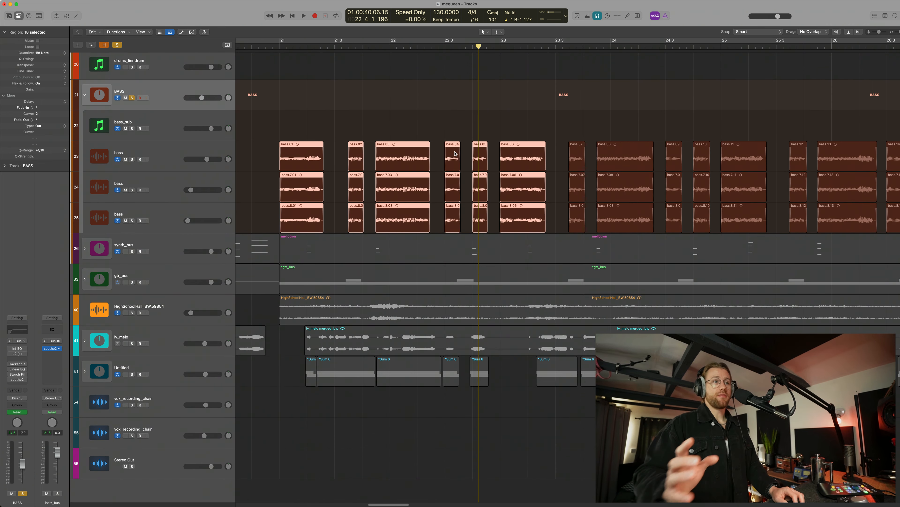
key(super+Left)
key(super+Up)
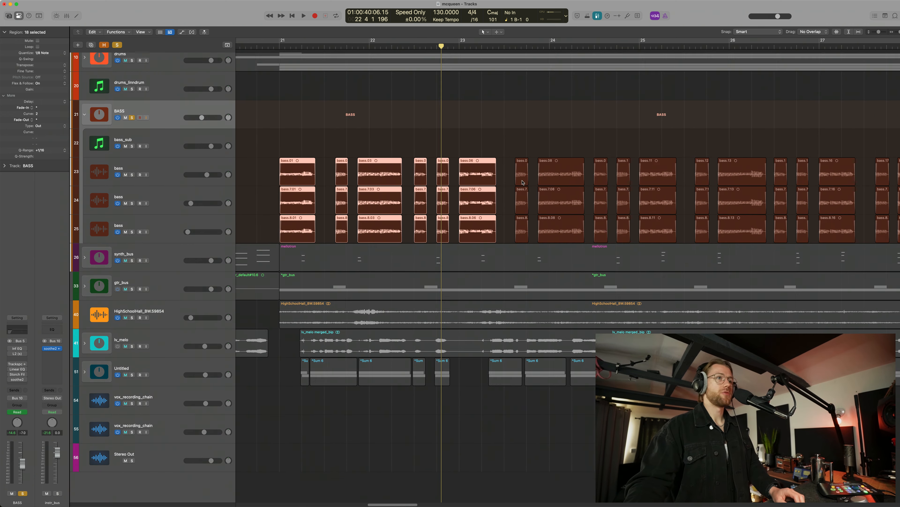
scroll(523, 182, left, 15)
key(super+Left)
key(super+Left)
key(super+Left)
key(super+Left)
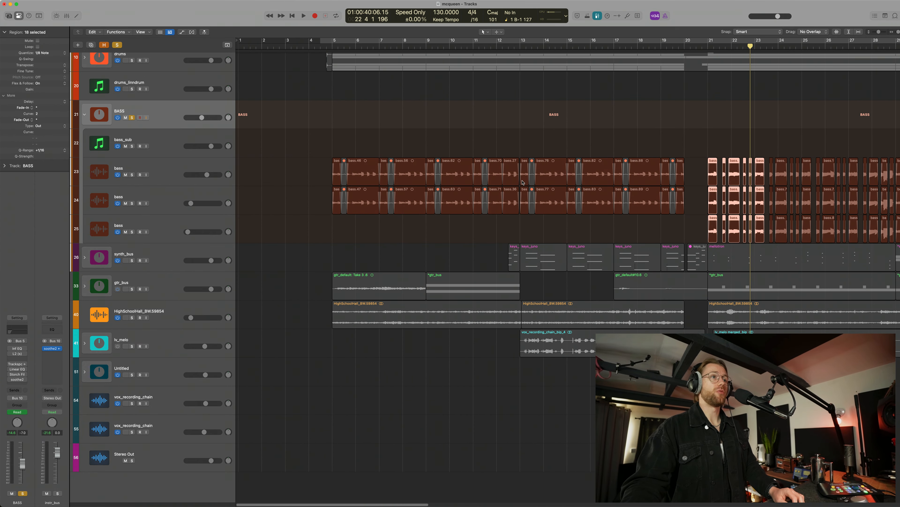
key(super+Left)
drag(304, 132, 655, 211)
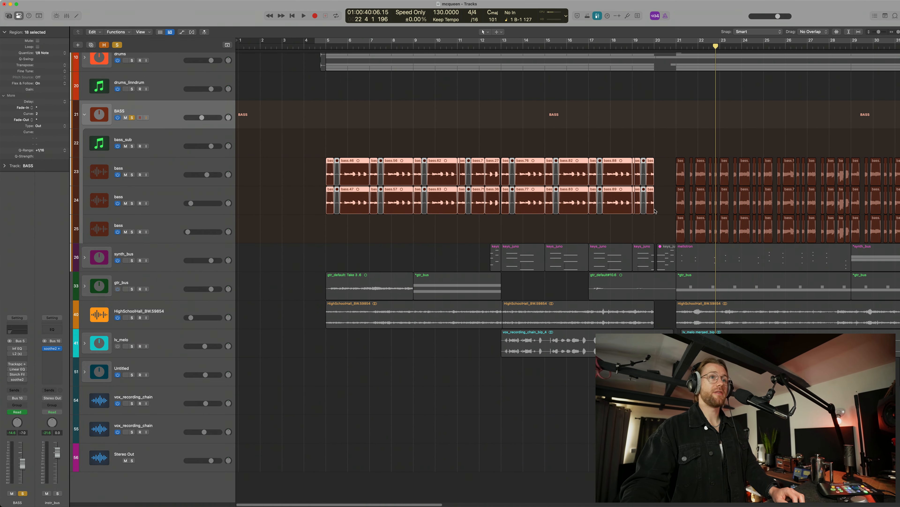
drag(667, 162, 783, 239)
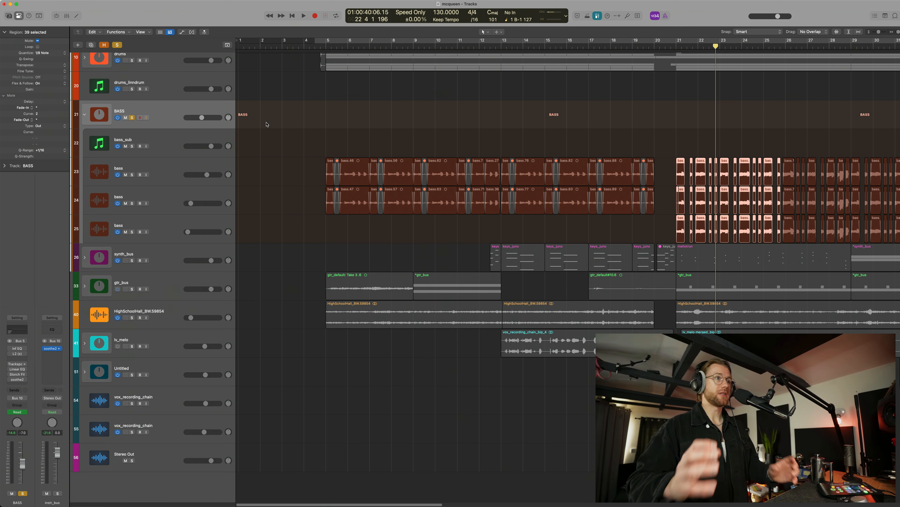
Step: Show Flex editing on the bass tracks and select the six regions in bars 5 and 6 for inspection
click(166, 168)
shift+click(167, 196)
key(super+f)
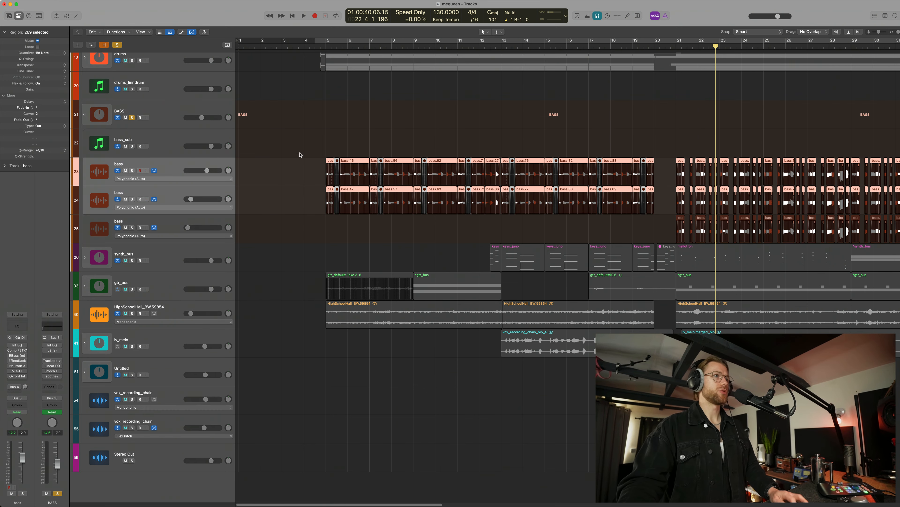
drag(302, 135, 404, 244)
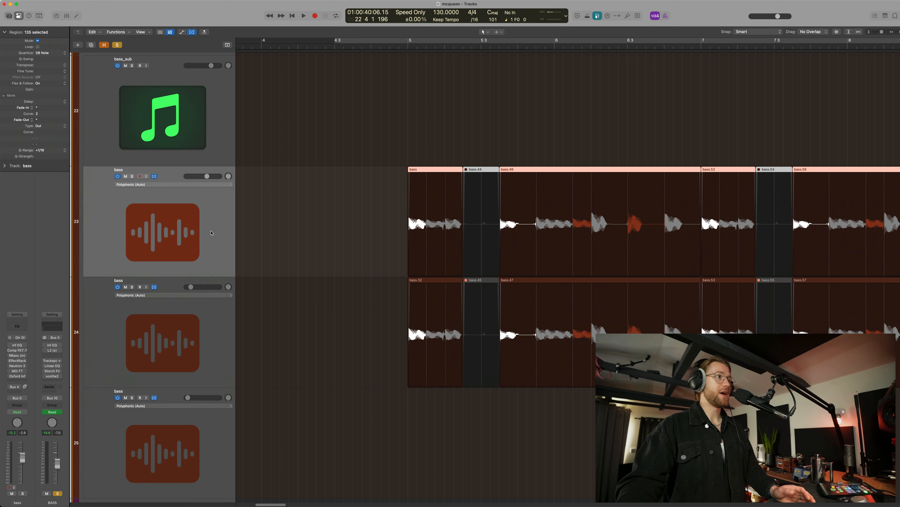
click(196, 258)
click(363, 237)
drag(354, 217, 592, 304)
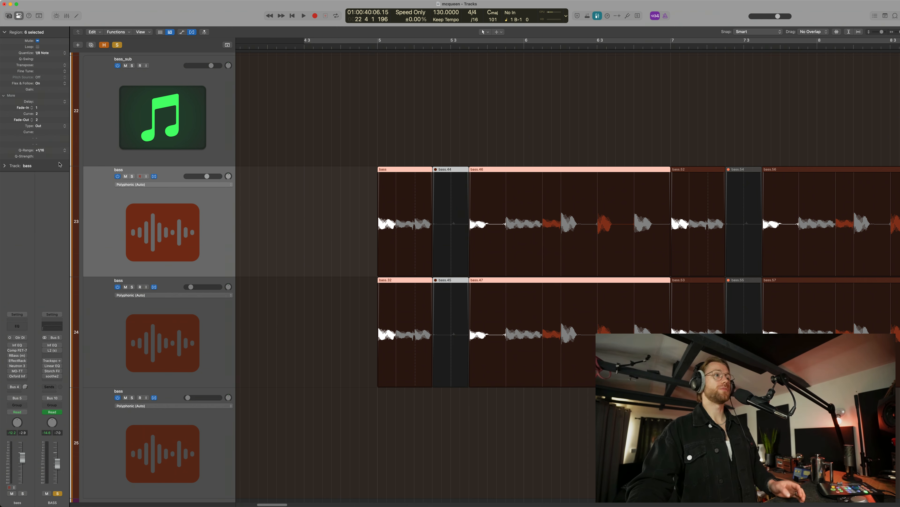
Step: Hide the Flex view of the bass tracks to return to the plain regions
scroll(256, 210, down, 1)
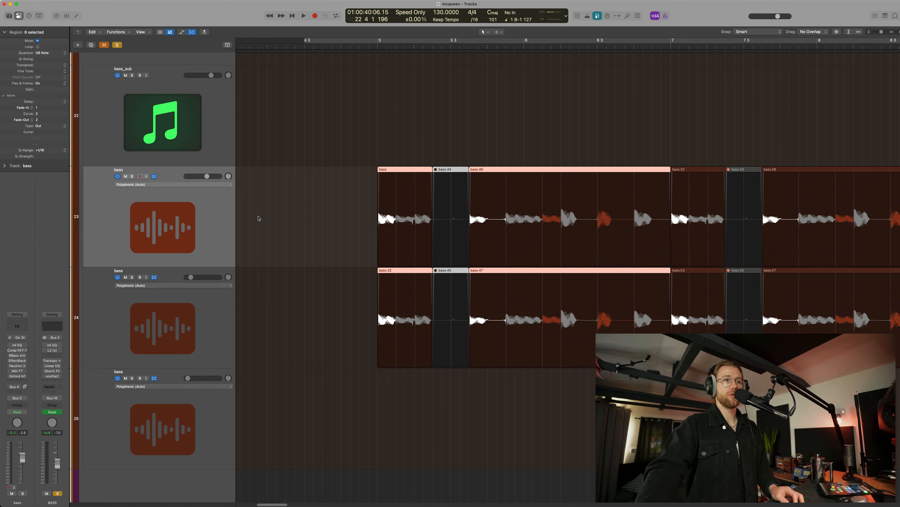
key(super+Left)
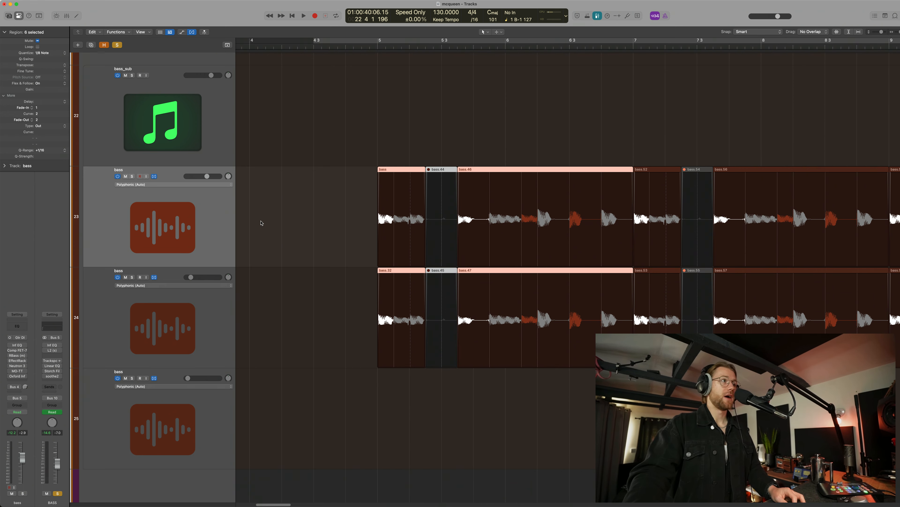
key(super+f)
key(super+Left)
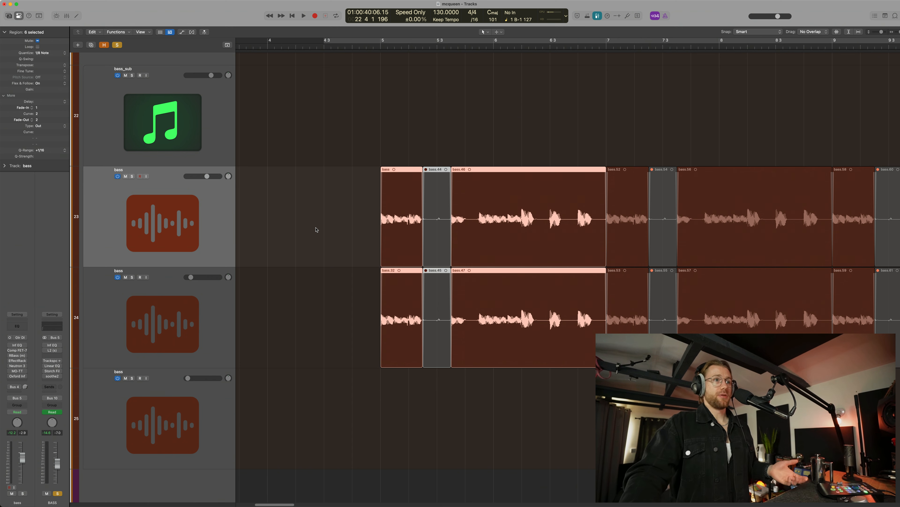
Step: Mute the second and third bass tracks and select the first bass track with all its regions
key(super+a)
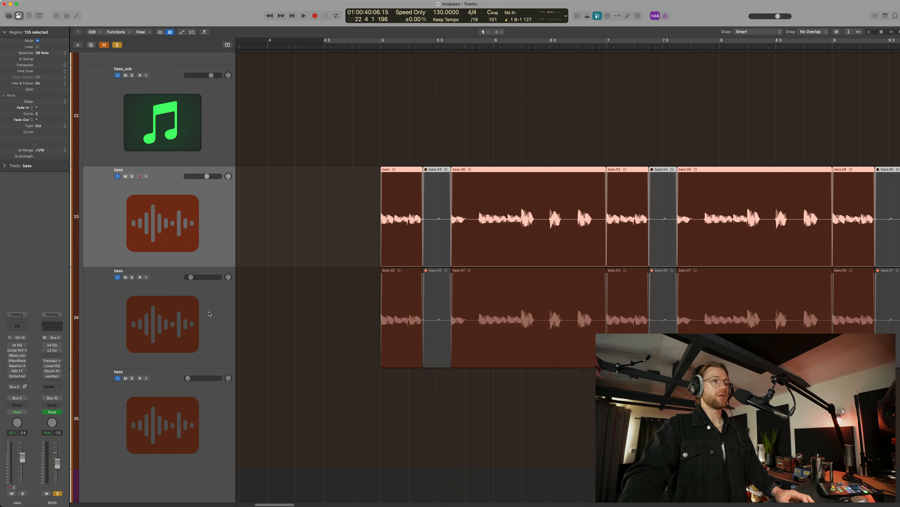
drag(371, 215, 851, 224)
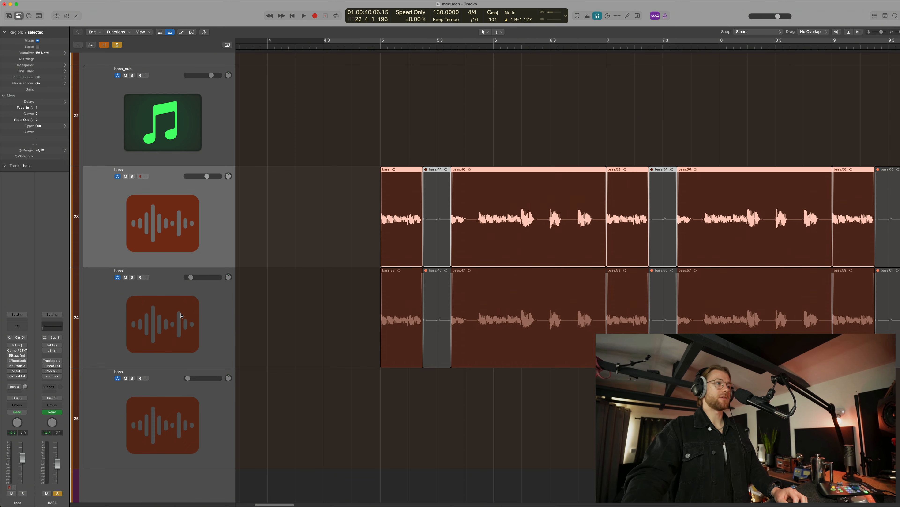
click(181, 315)
click(125, 277)
click(126, 377)
click(331, 338)
click(213, 218)
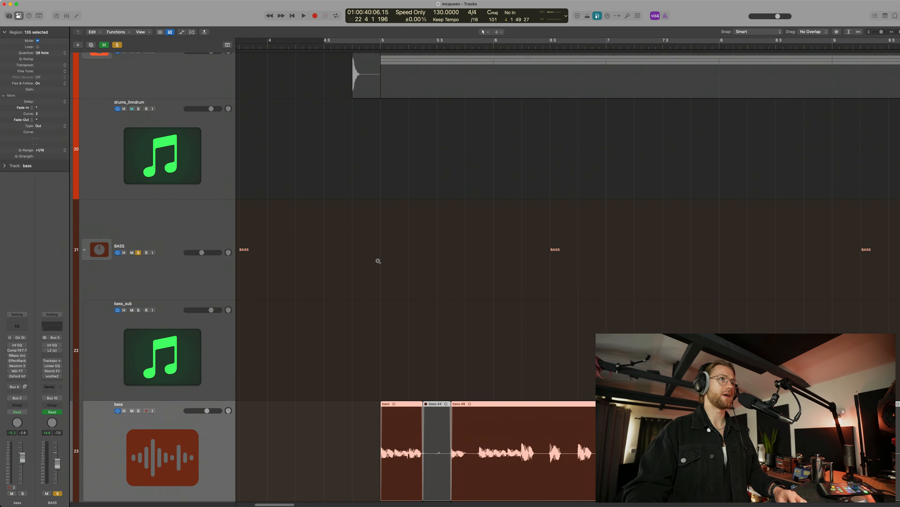
Step: Reveal the hidden tracks, look through the track list, and hide them again
key(h)
key(super+Up)
key(super+Up)
scroll(377, 262, up, 4)
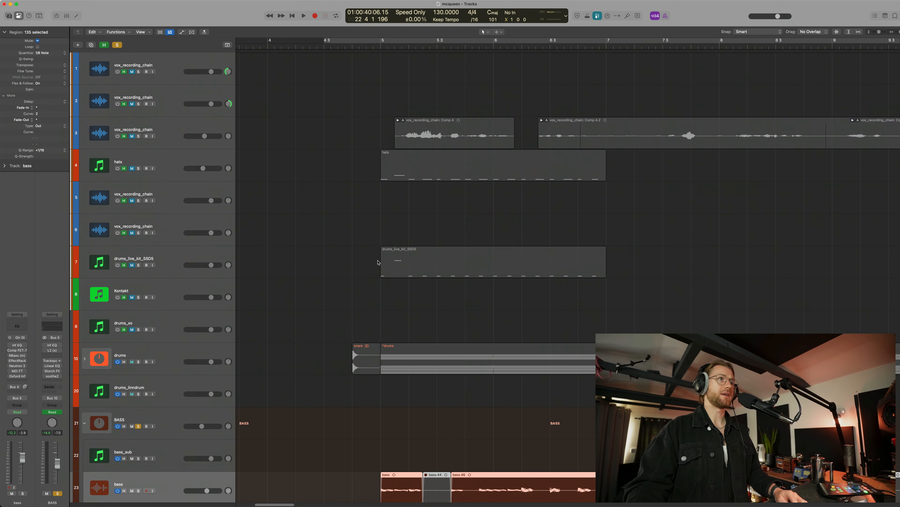
scroll(377, 263, down, 8)
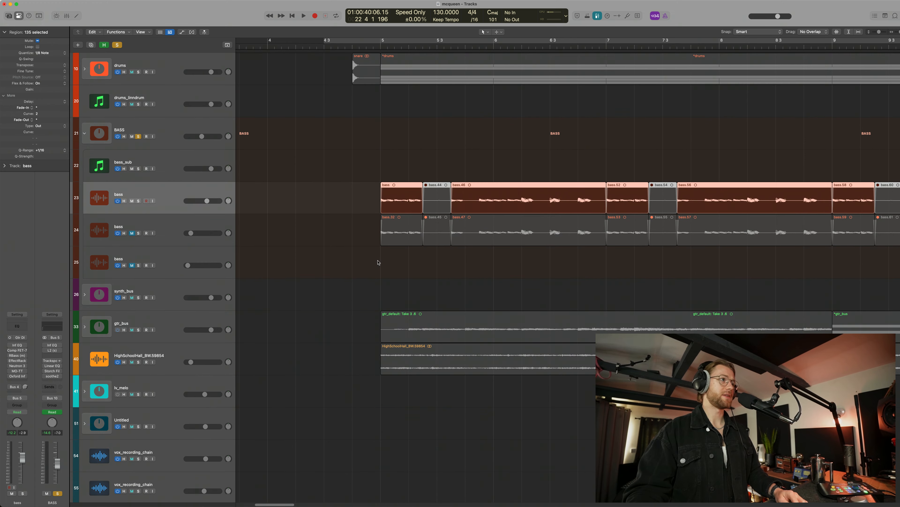
key(h)
key(super+Down)
key(super+Down)
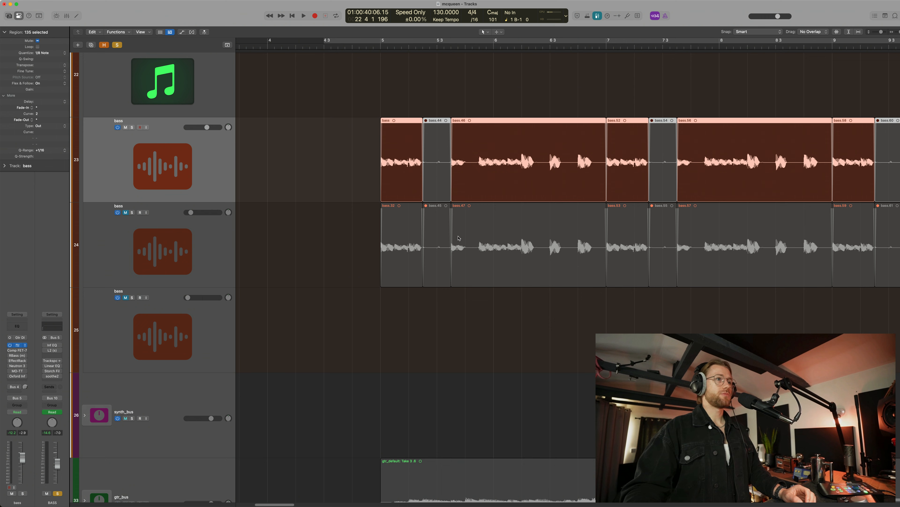
Step: Inspect the mid-frequency cut in the first bass track's Infinity EQ, audition the bass from bar 5, and close the plug-in
drag(542, 97, 687, 224)
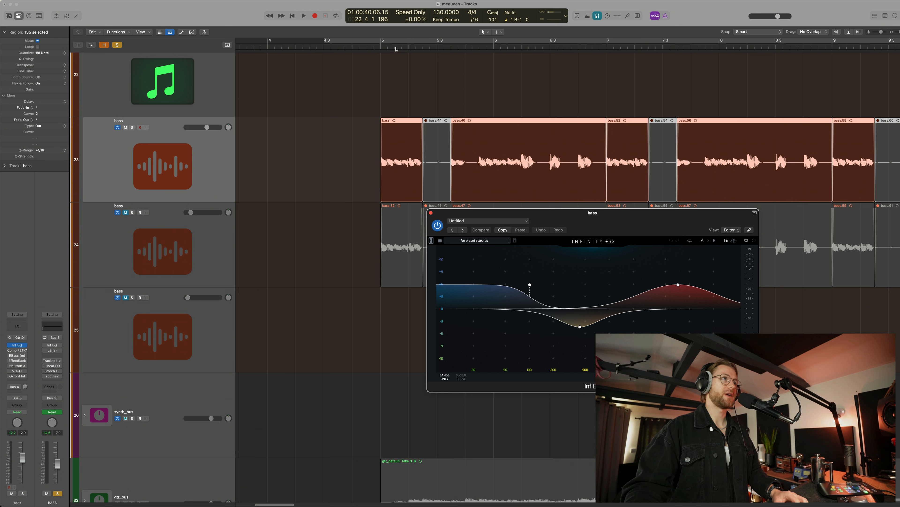
key(shift+Return)
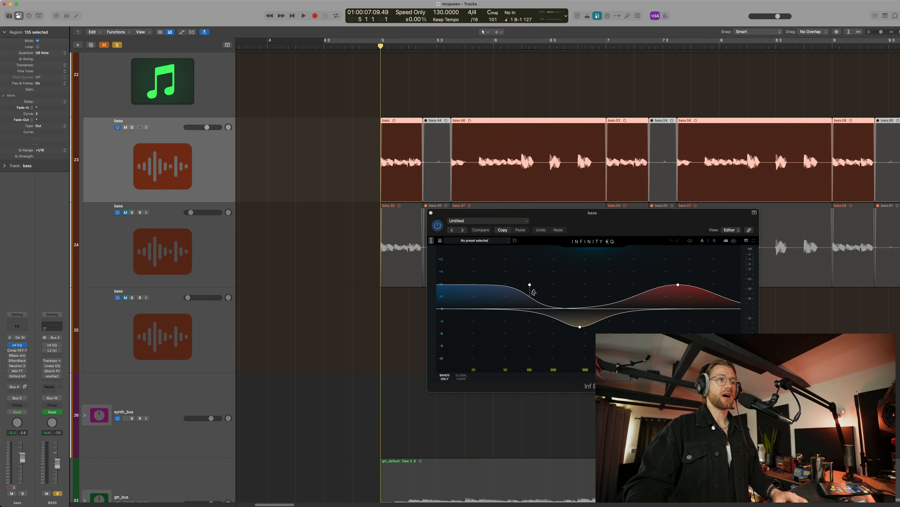
click(579, 326)
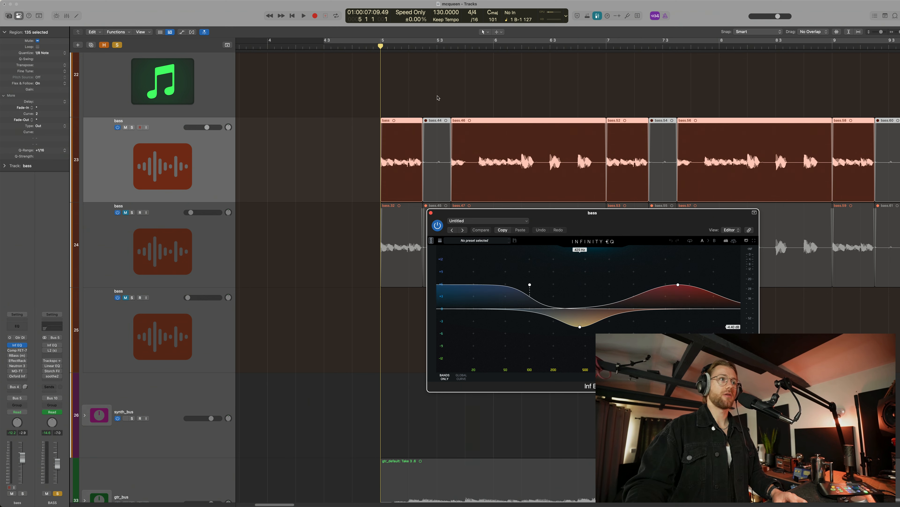
click(233, 152)
key(space)
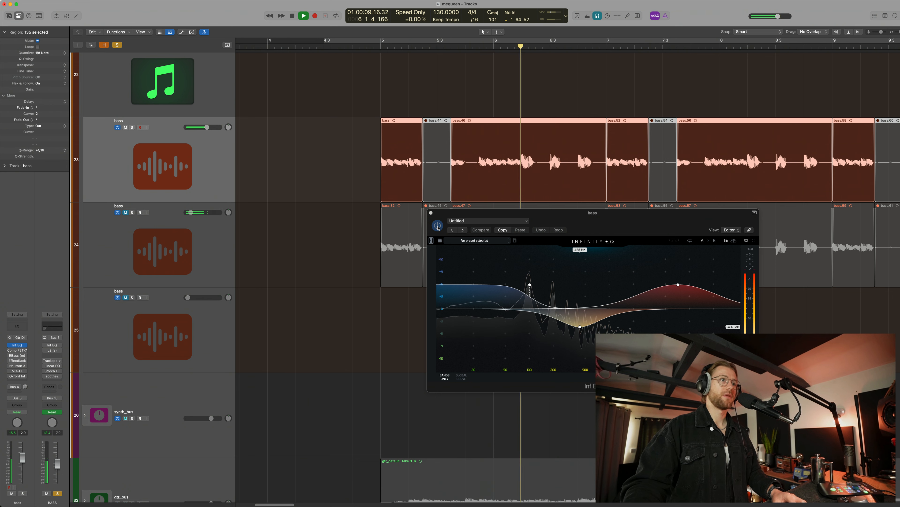
key(space)
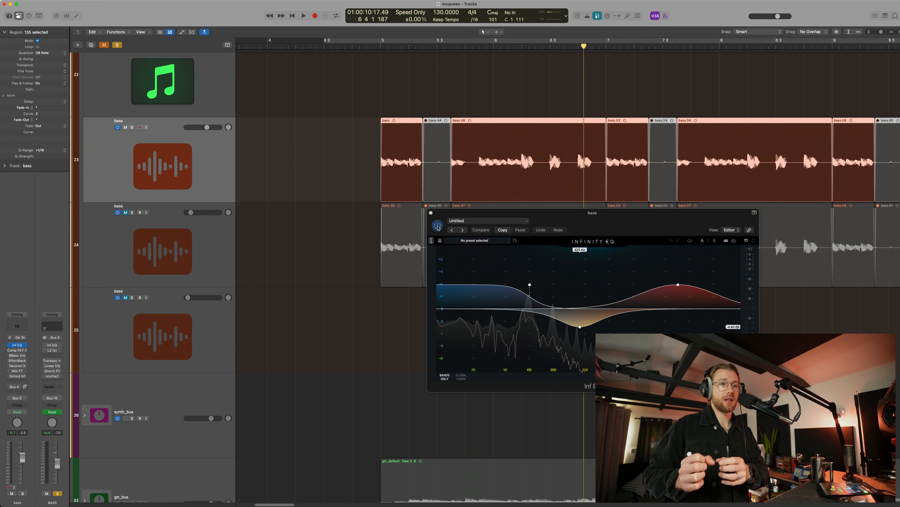
click(431, 213)
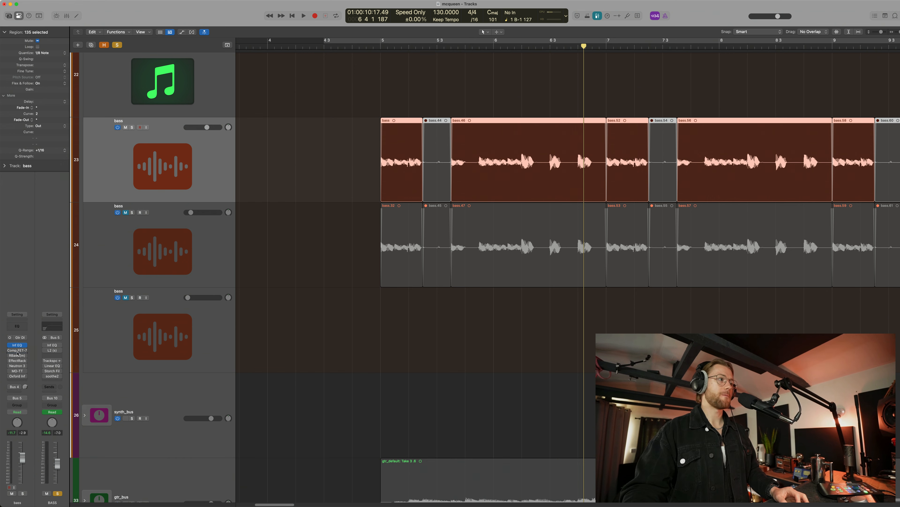
Step: Open the Comp FET-76 compressor on the first bass track and move its window below the track's regions
mouse_move(9, 351)
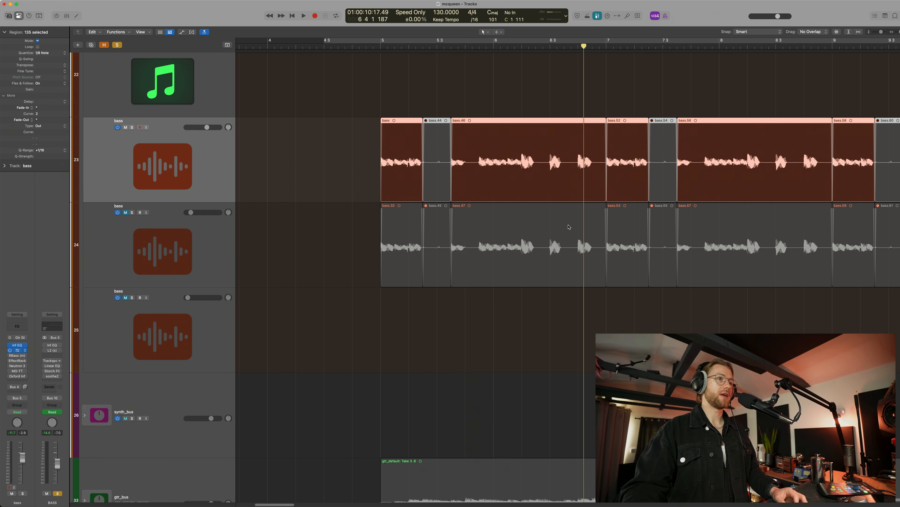
drag(670, 94, 506, 85)
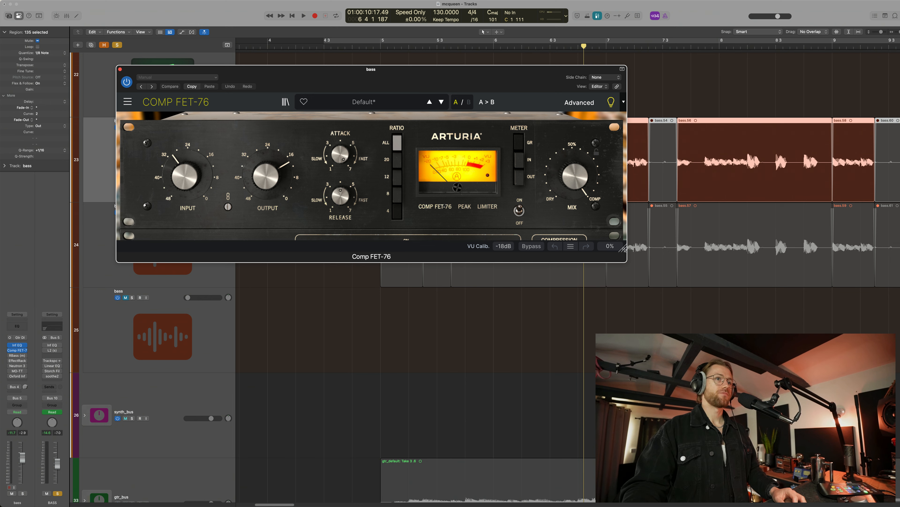
drag(624, 250, 620, 249)
drag(515, 82, 710, 249)
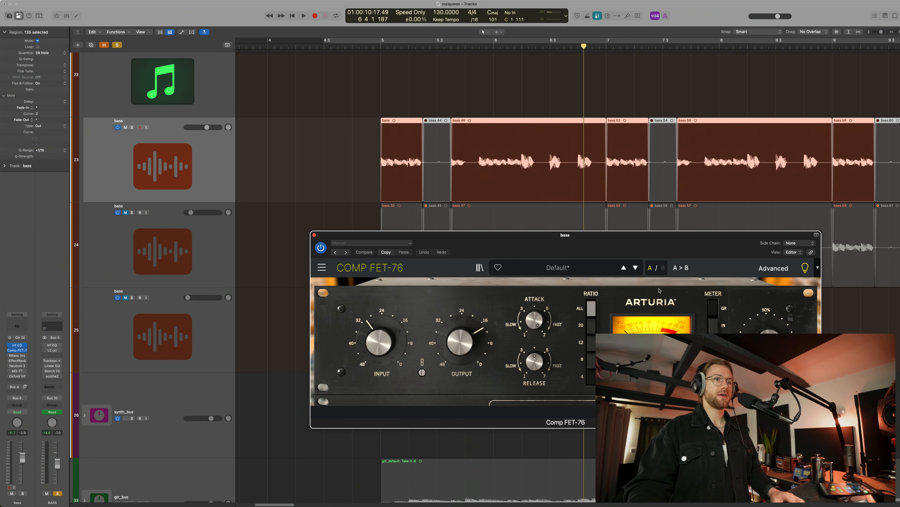
Step: Play the bass while watching the Comp FET-76 meter, stop playback, and close the compressor
key(space)
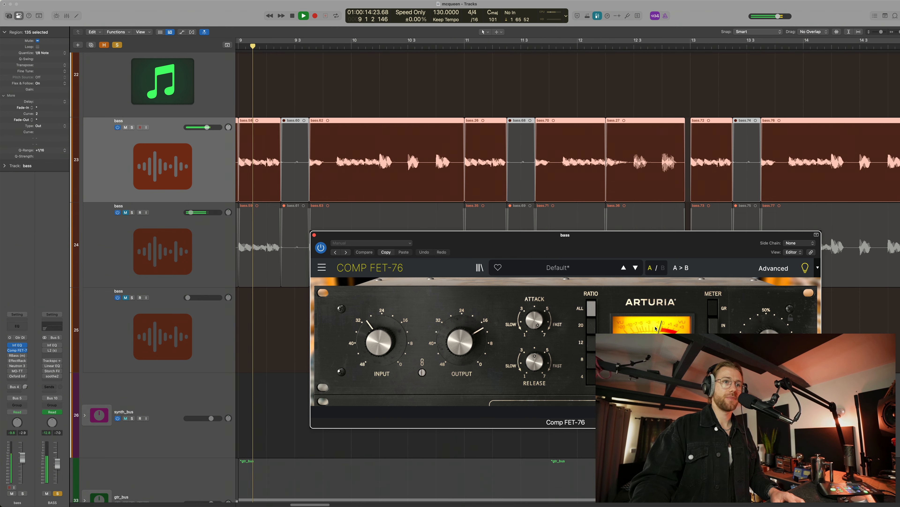
key(space)
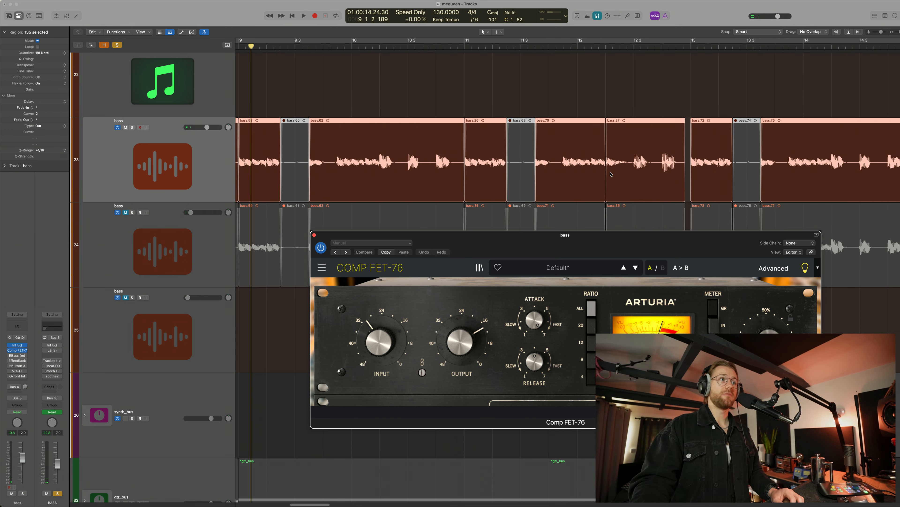
scroll(611, 174, left, 5)
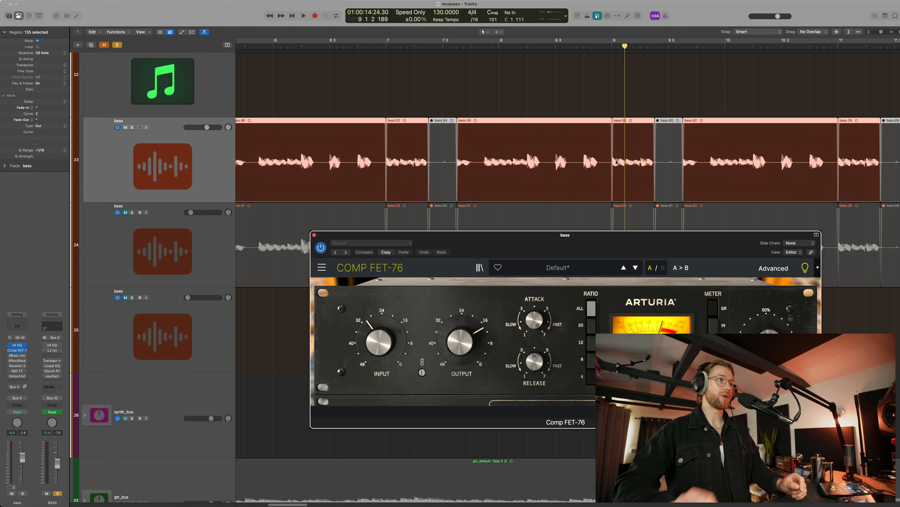
scroll(632, 173, left, 4)
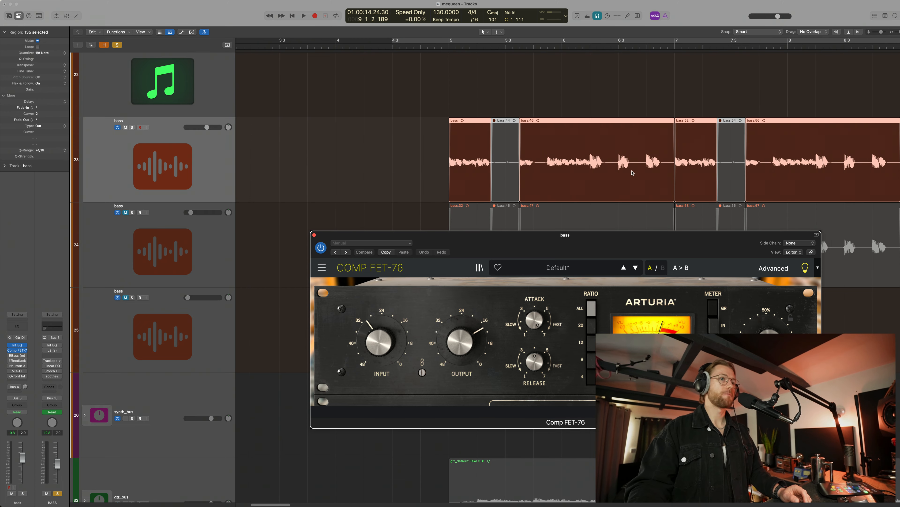
click(314, 235)
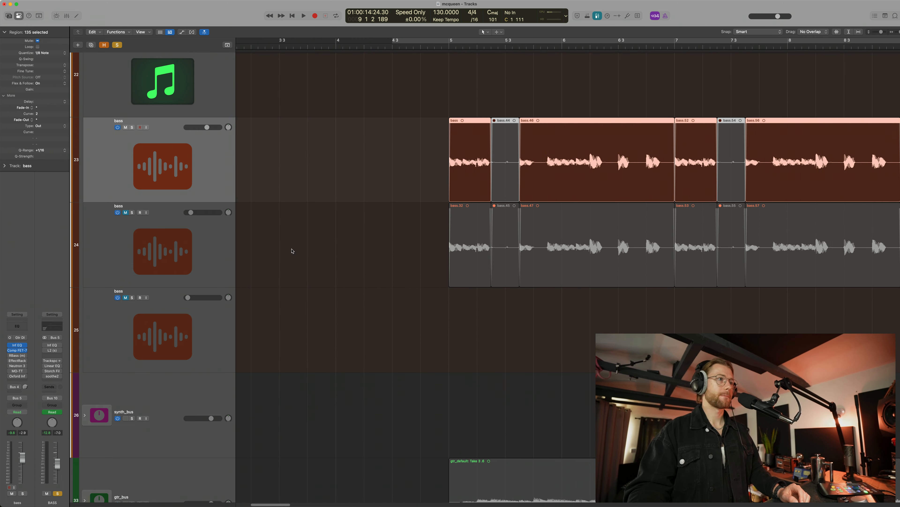
Step: Open the RBass plug-in on the first bass track and move its window clear of the regions
click(18, 355)
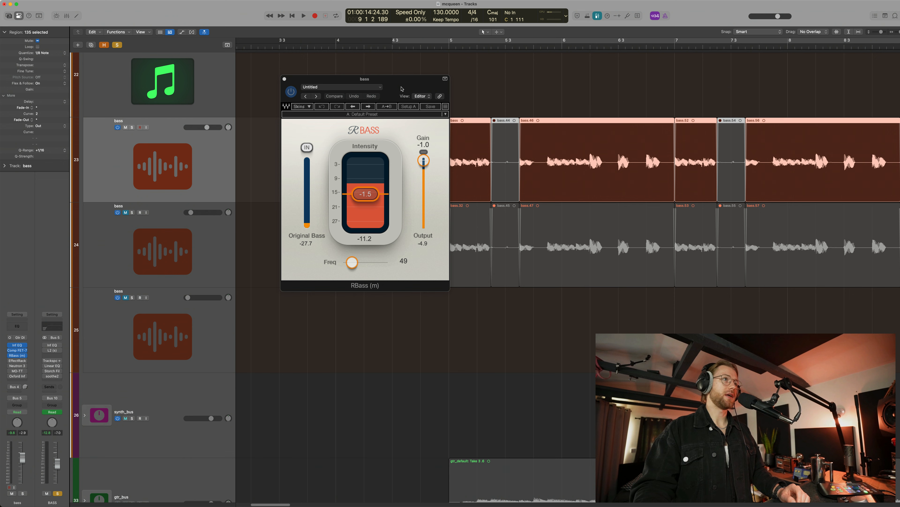
drag(402, 88, 345, 98)
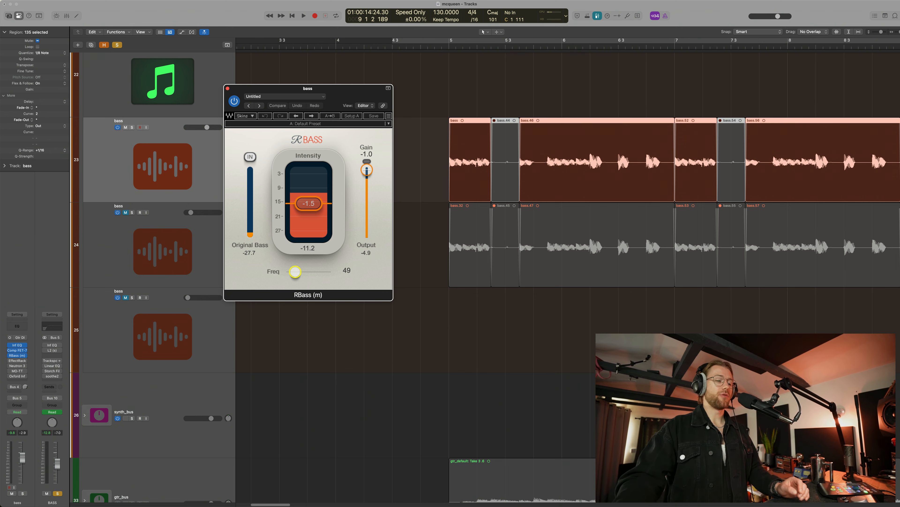
Step: Switch to the web browser and open "Fundamental frequencies of Notes in Western Music" from the fundamental key frequency results
key(super+Tab)
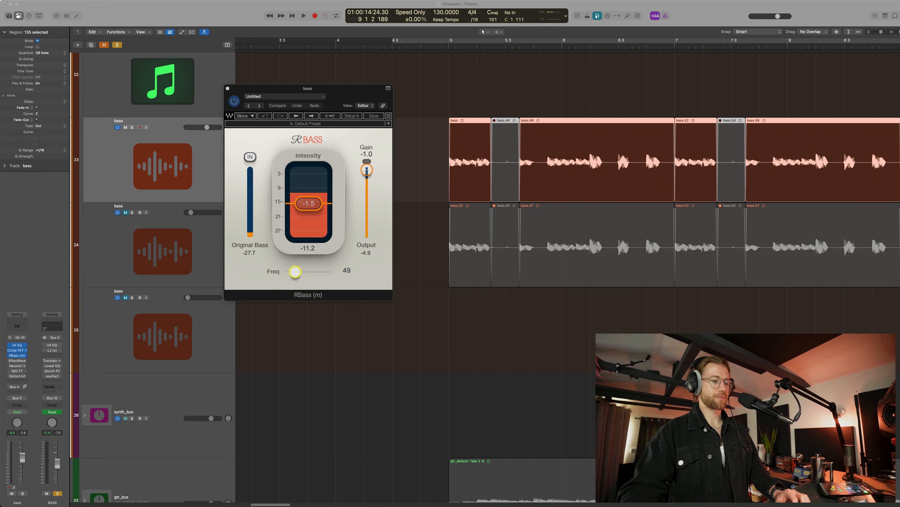
drag(507, 375, 763, 50)
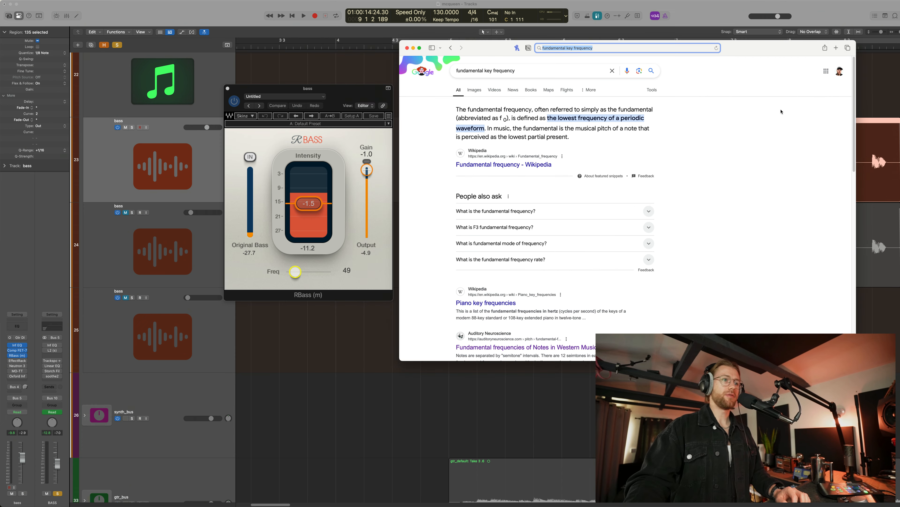
click(640, 154)
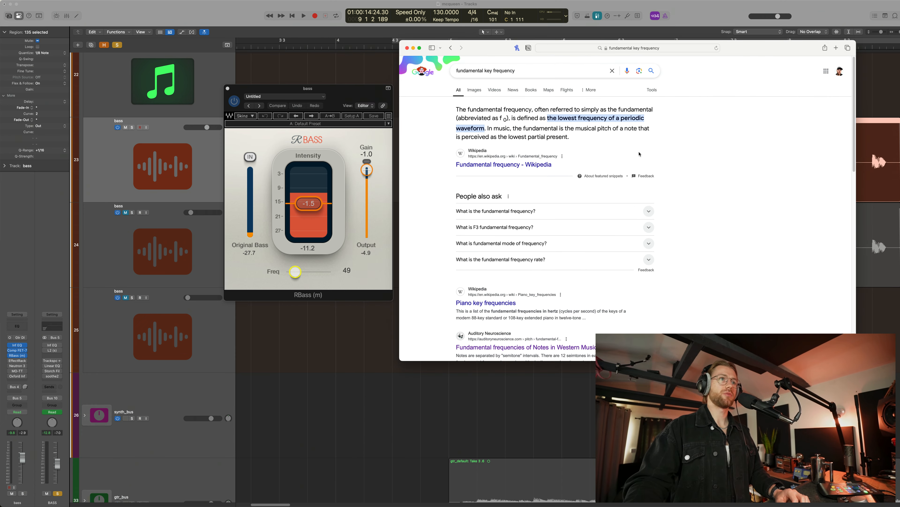
scroll(635, 149, down, 3)
scroll(624, 128, up, 3)
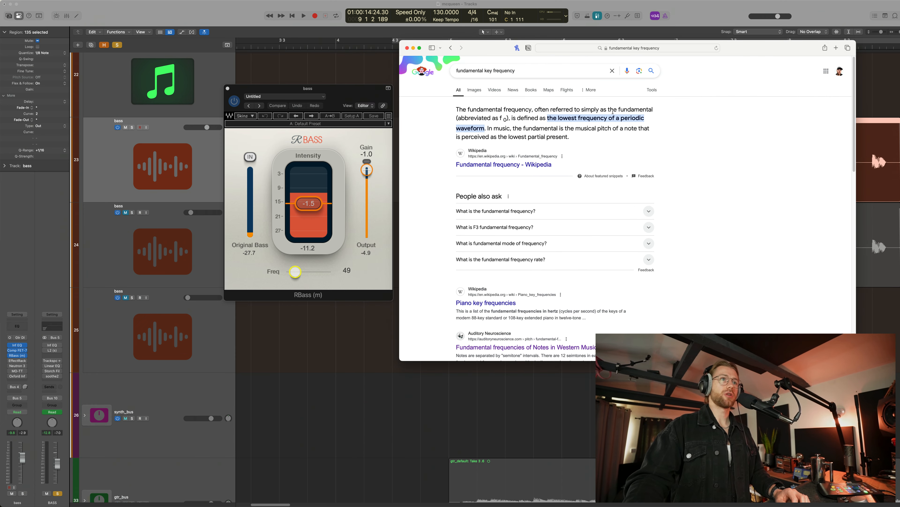
scroll(530, 248, down, 2)
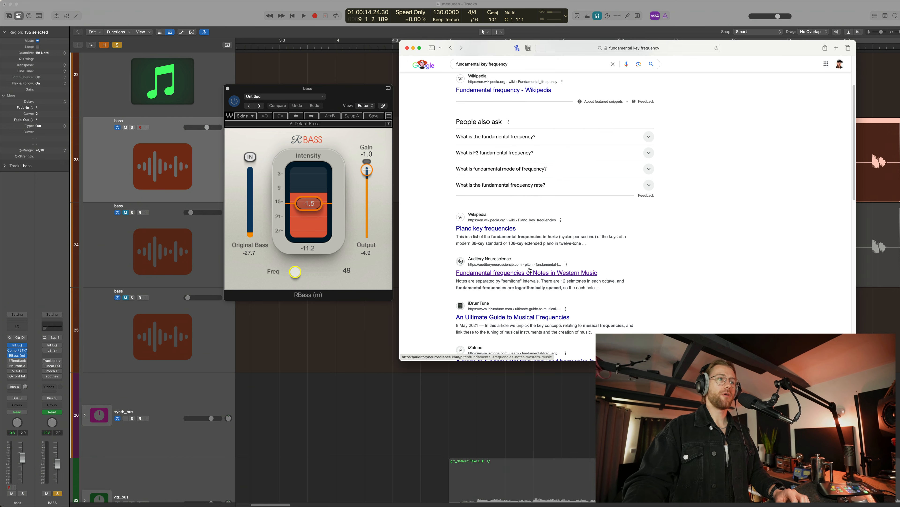
click(514, 275)
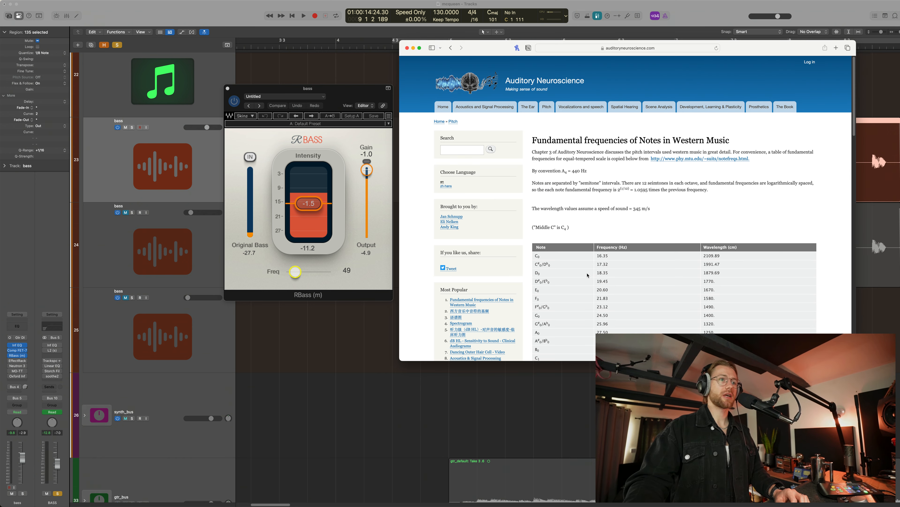
Step: Compare G1's frequency in the note table with the RBass Freq setting, and close the browser window
scroll(587, 278, down, 5)
scroll(588, 278, down, 4)
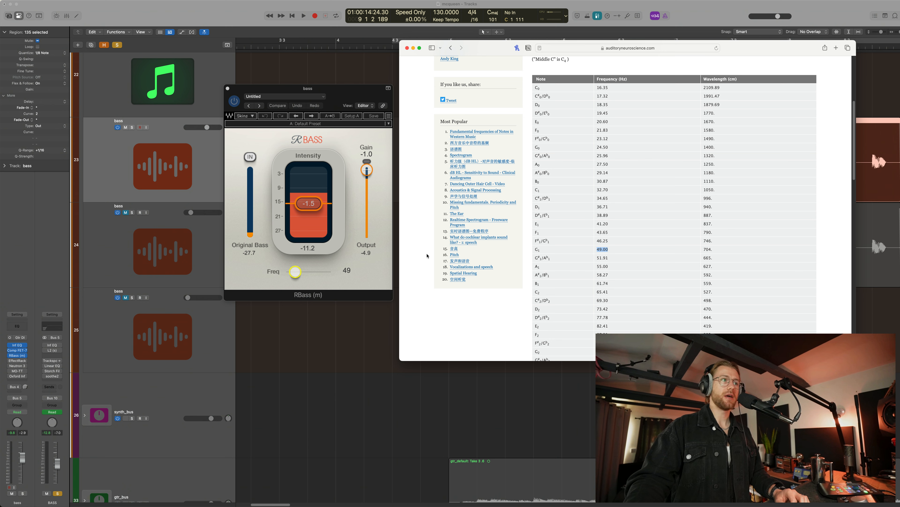
click(296, 274)
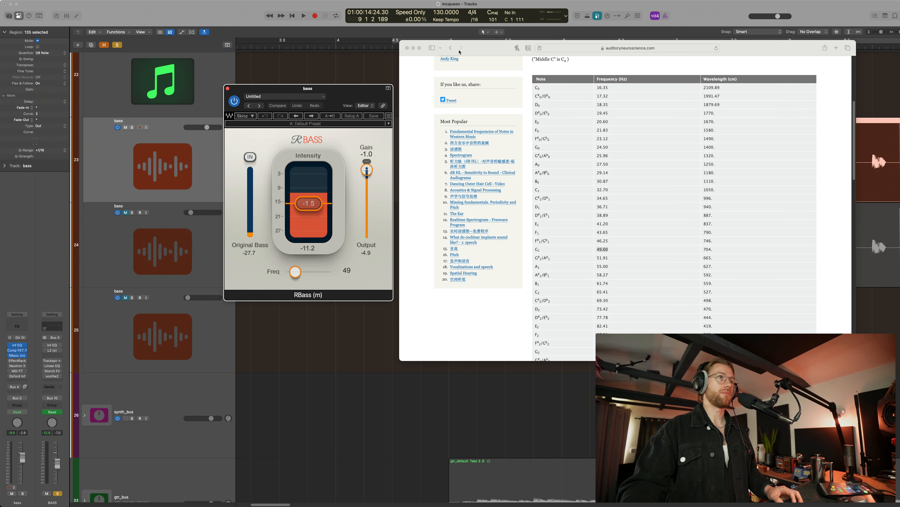
click(407, 48)
click(520, 421)
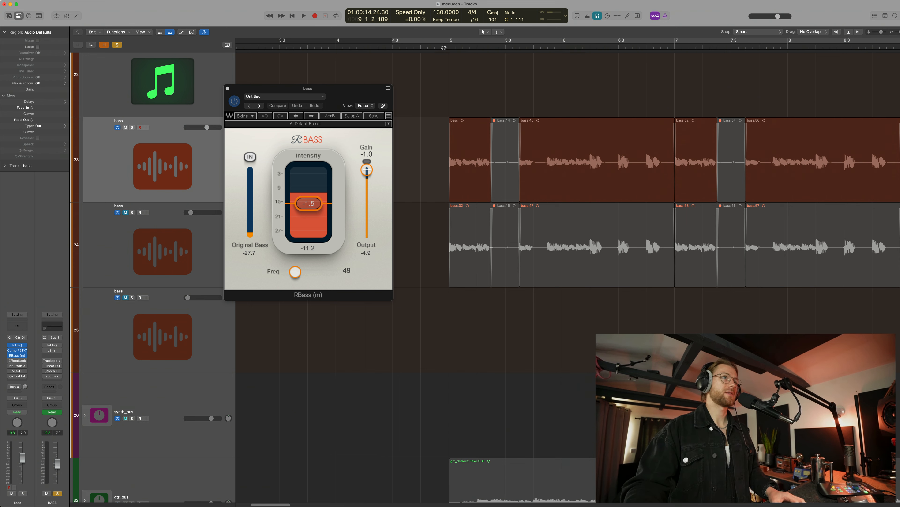
Step: Audition the bass from bar 5 with RBass open, stop playback, and close the plug-in
drag(356, 105, 359, 102)
key(space)
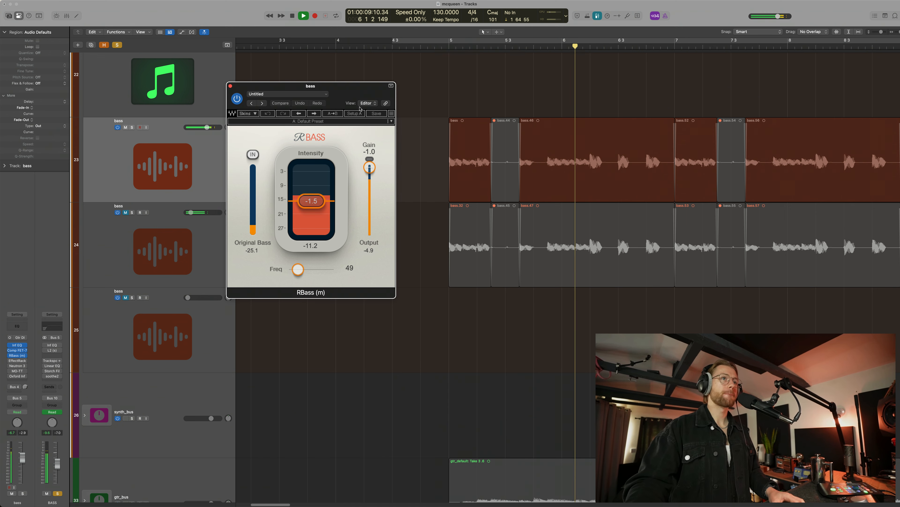
key(space)
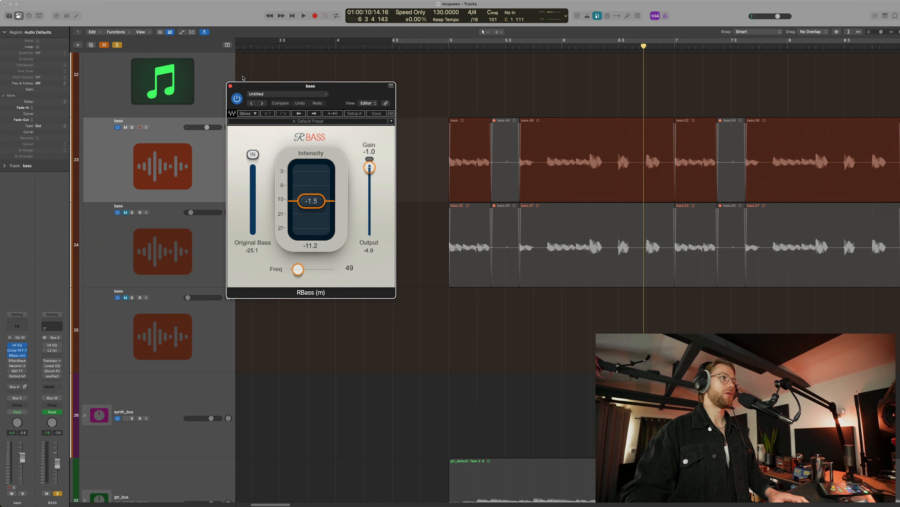
click(231, 86)
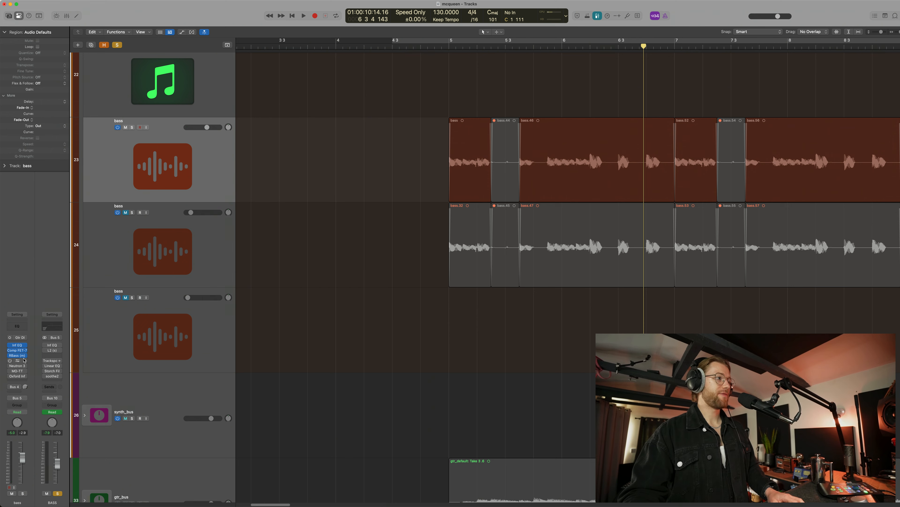
Step: Open EffectRack on the first bass track and audition its Decapitator and Devil-Loc from bar 5
click(12, 360)
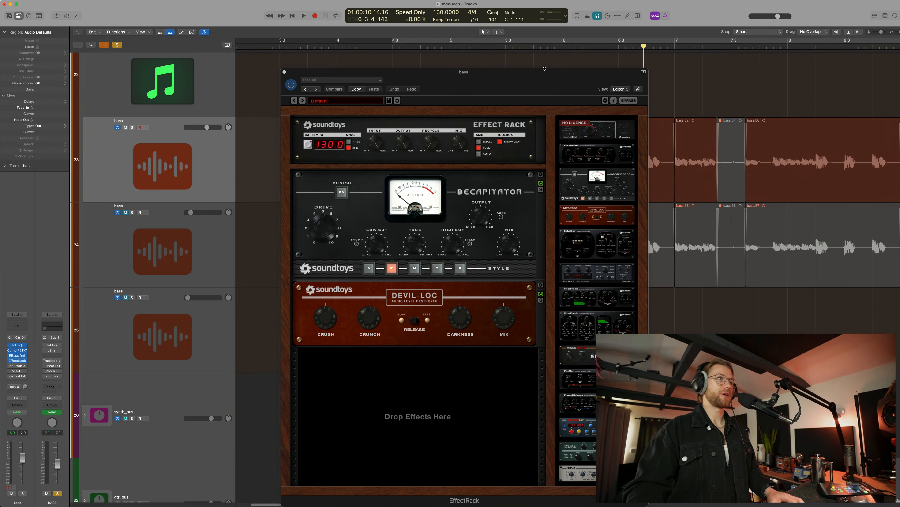
drag(545, 68, 314, 37)
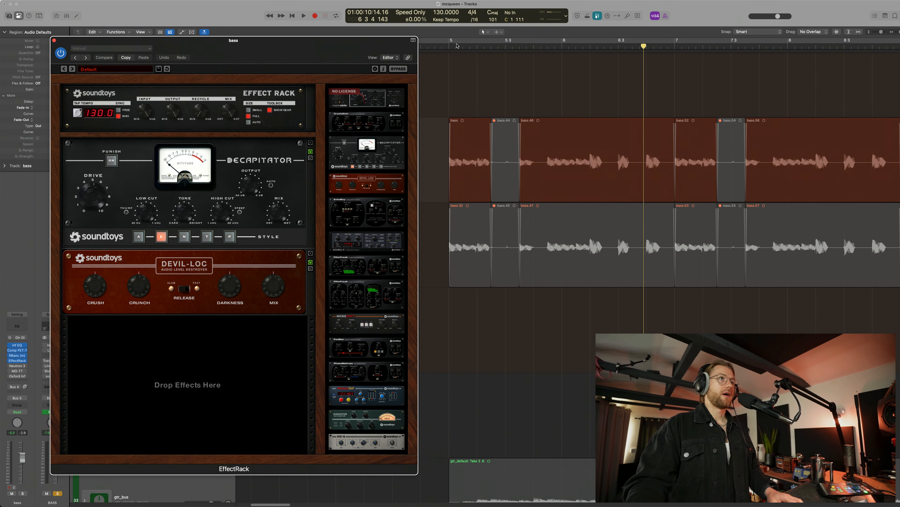
click(446, 46)
key(space)
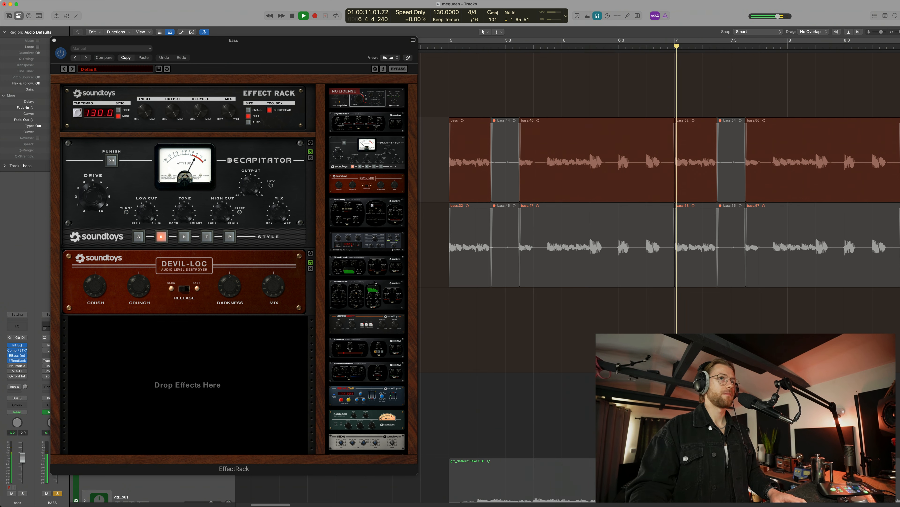
key(space)
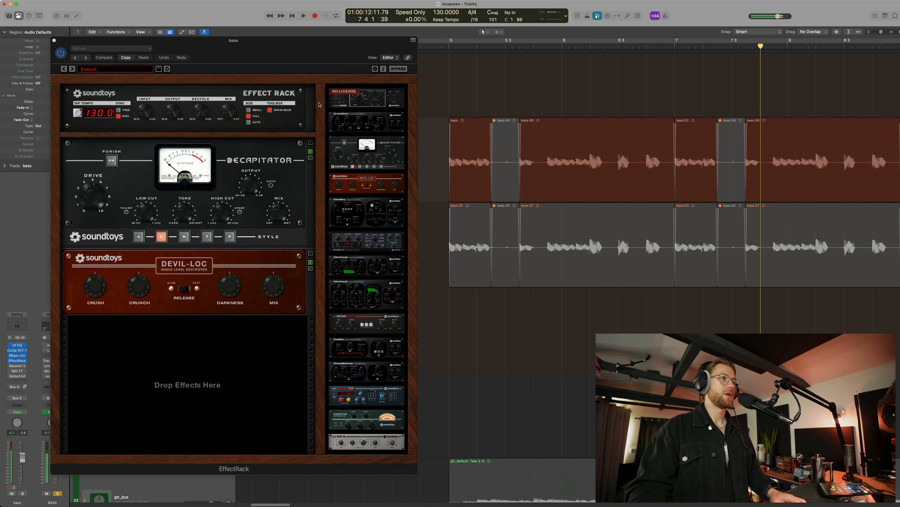
Step: Audition the bass through EffectRack's Decapitator and Devil-Loc in several short playbacks, and stop playback
drag(119, 40, 214, 25)
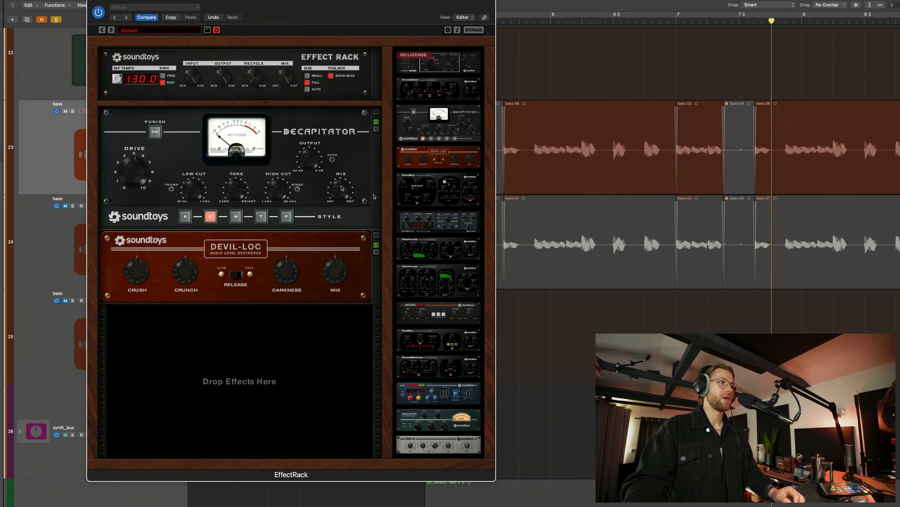
key(space)
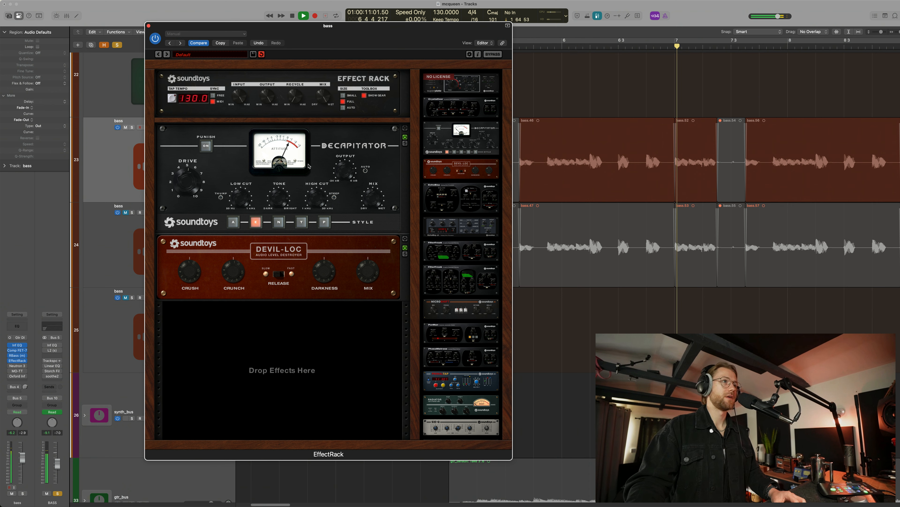
key(space)
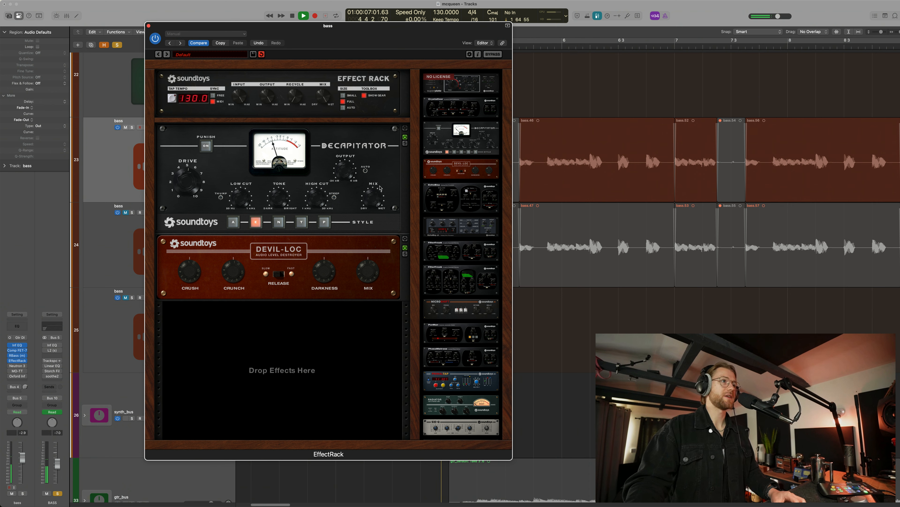
key(space)
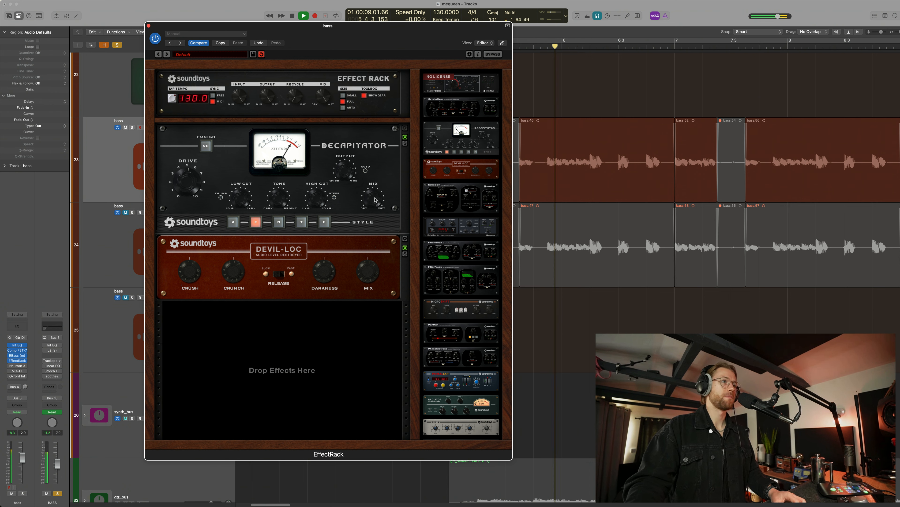
key(space)
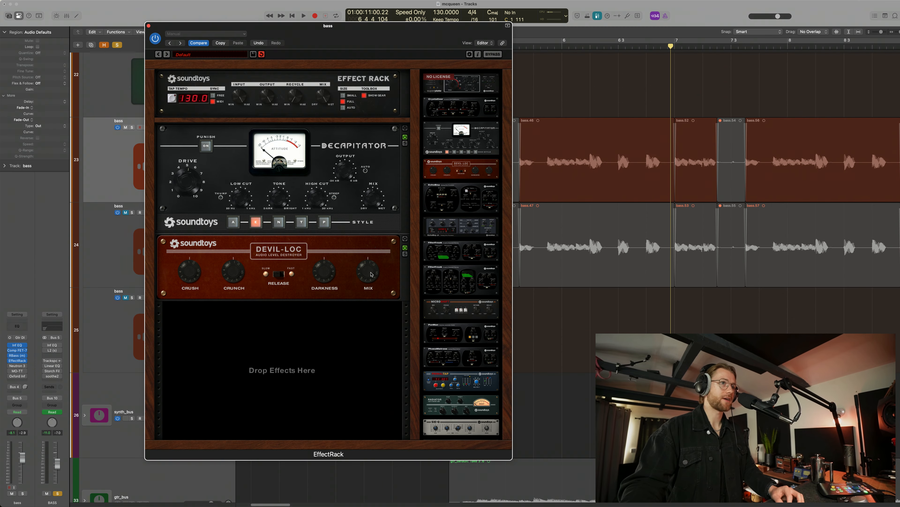
key(space)
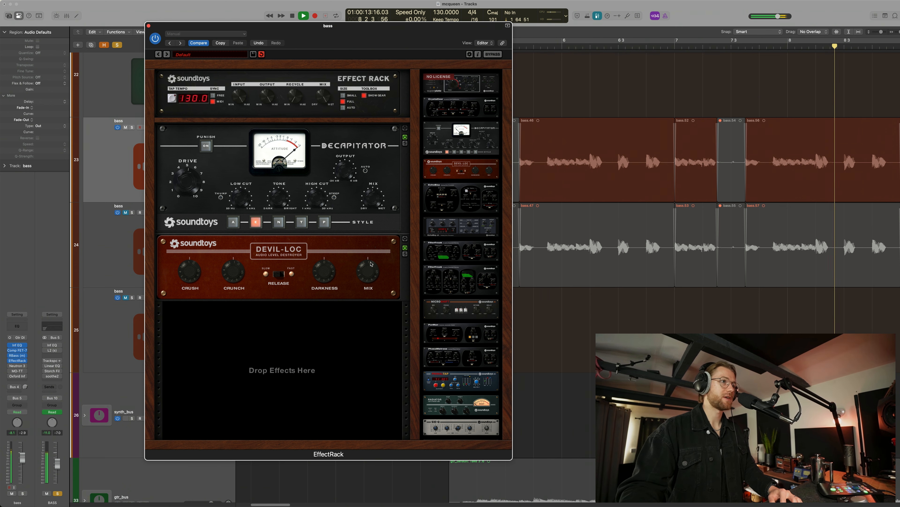
key(space)
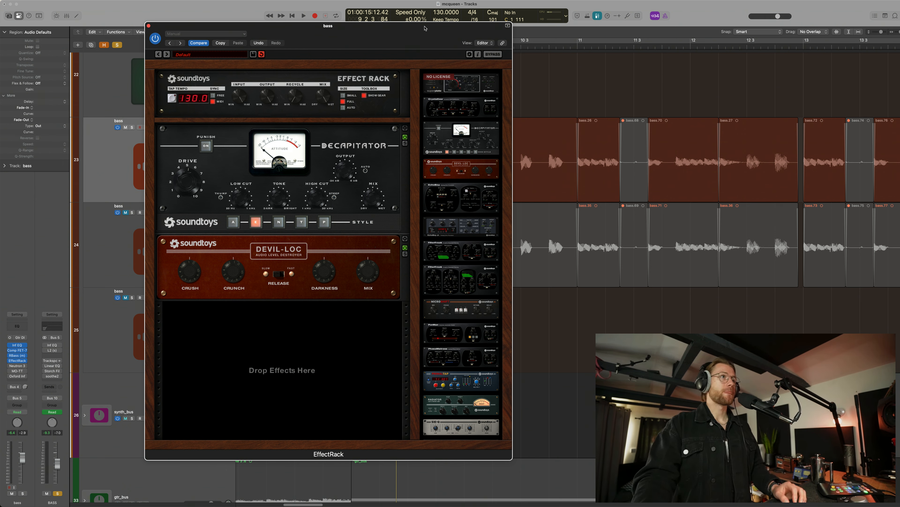
Step: Return to bar 5 and select the first muted region on both upper bass tracks, keeping EffectRack open
drag(418, 33, 400, 37)
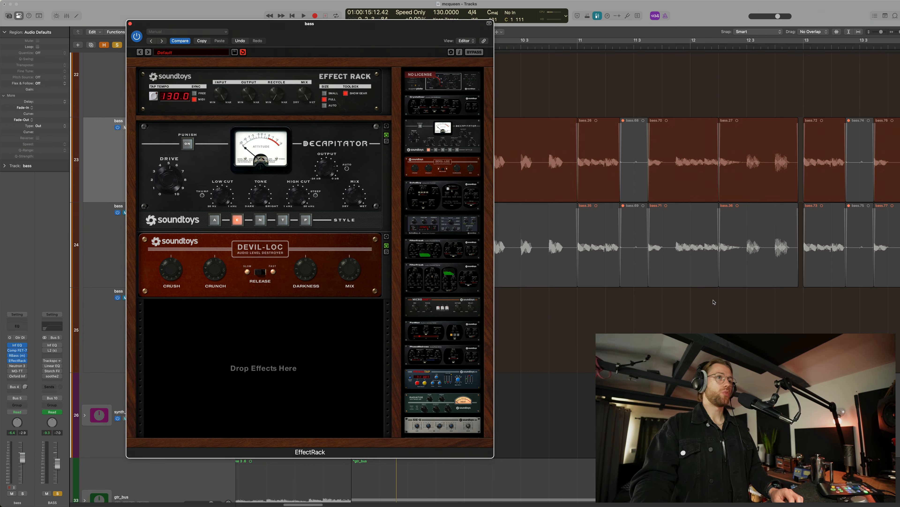
scroll(714, 302, left, 15)
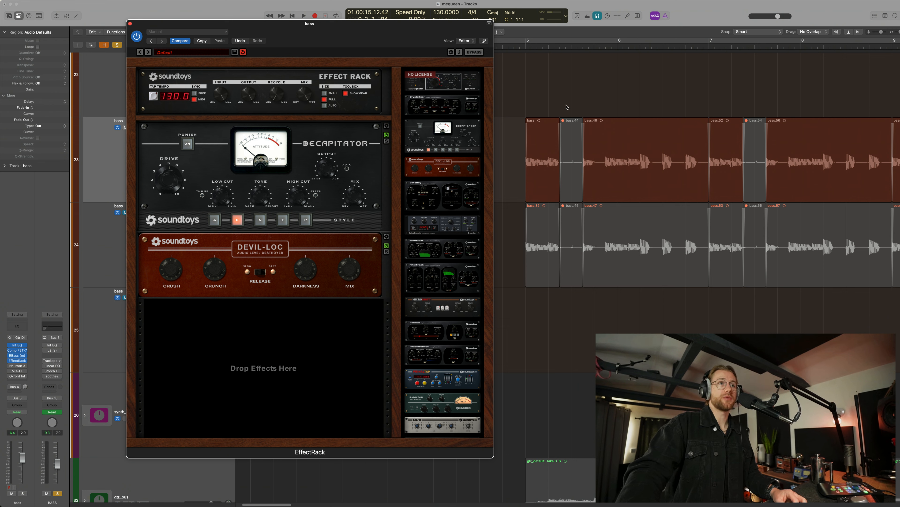
drag(566, 107, 566, 279)
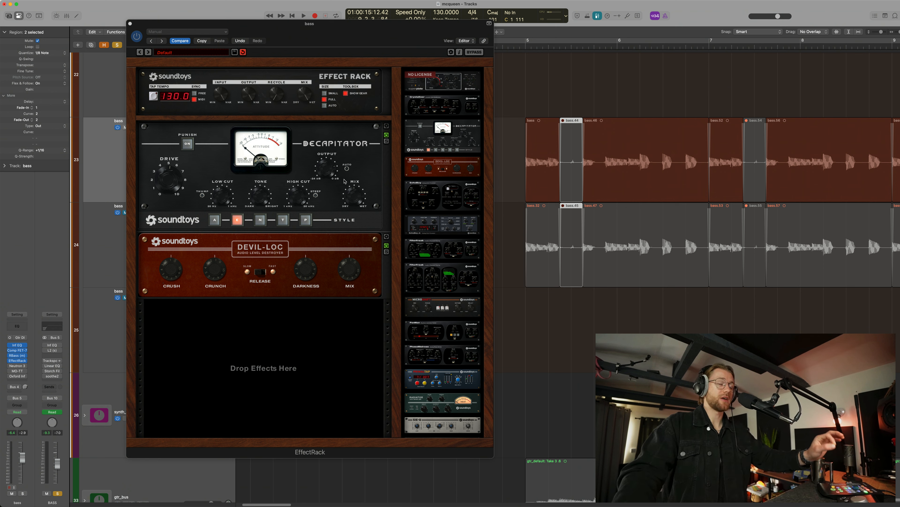
click(335, 240)
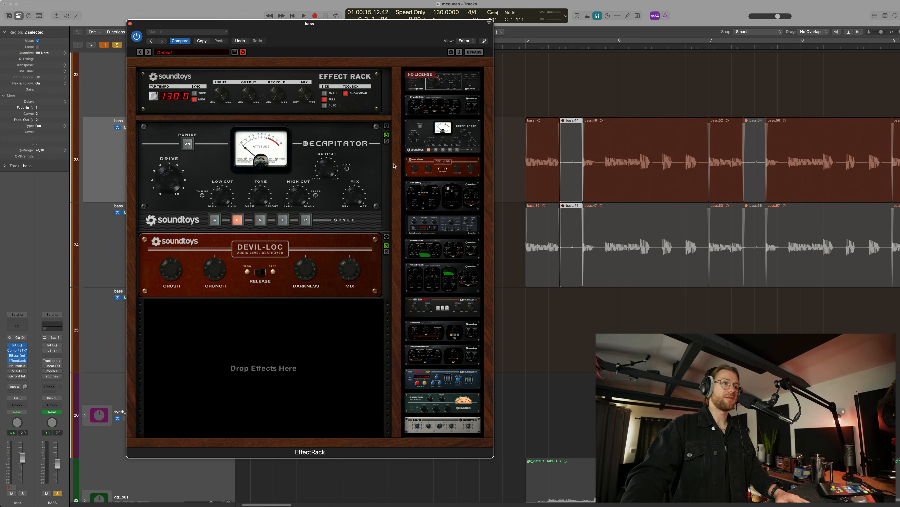
Step: Audition the bass notes and the gaps between them from bar 6 through EffectRack, and stop playback
double_click(628, 45)
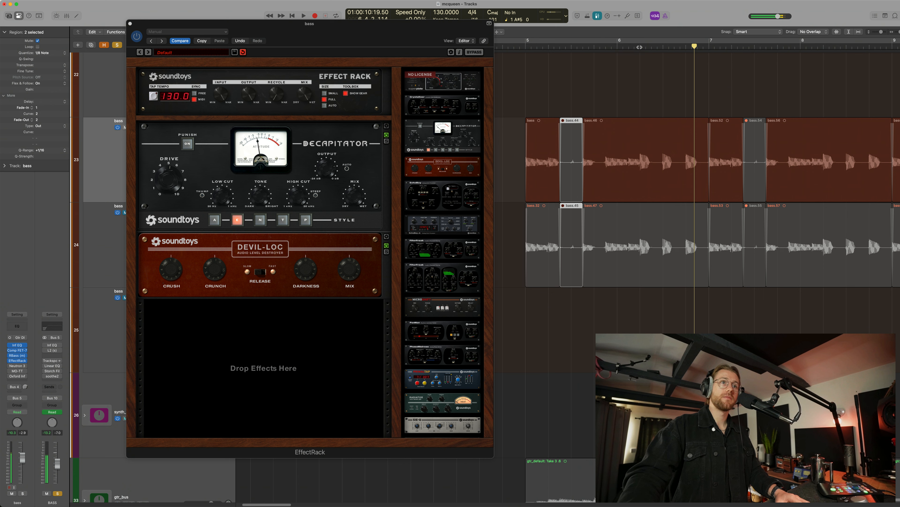
click(639, 46)
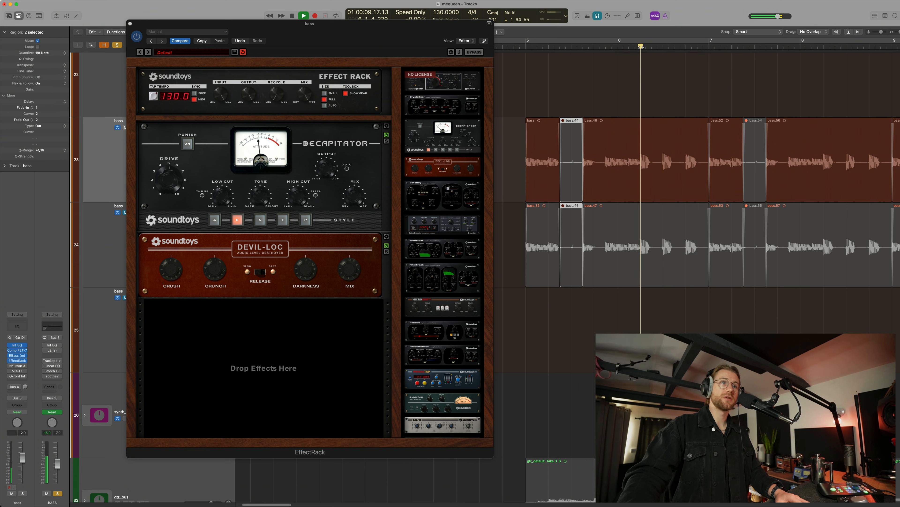
click(351, 299)
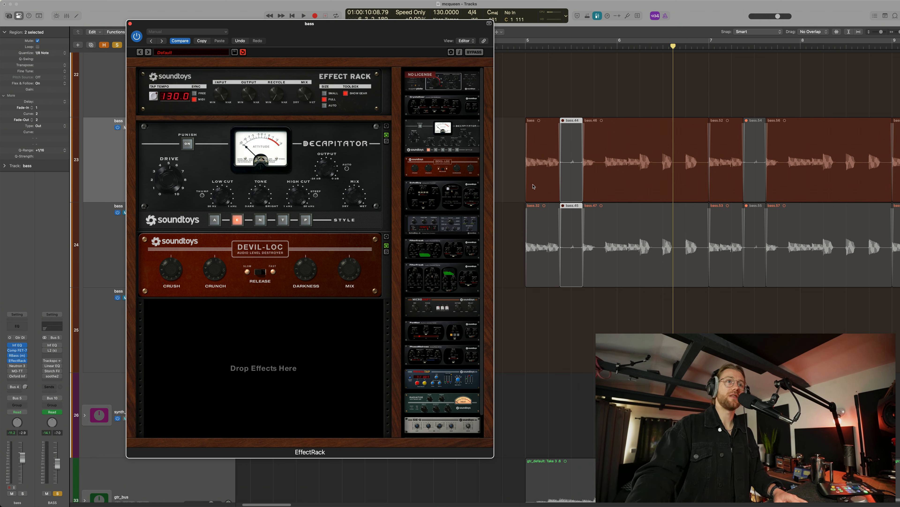
key(space)
key(space)
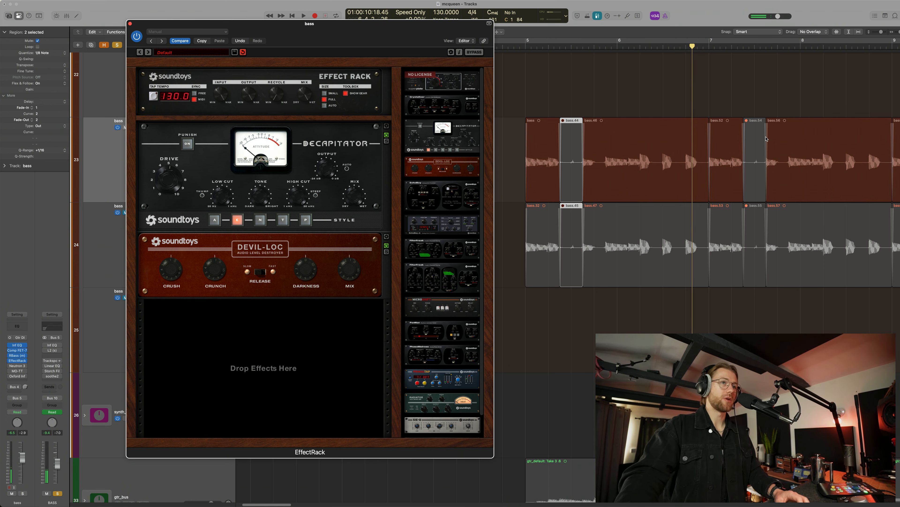
Step: Play the bass from bar 5 across the first muted gap, stop playback, and close EffectRack
click(534, 49)
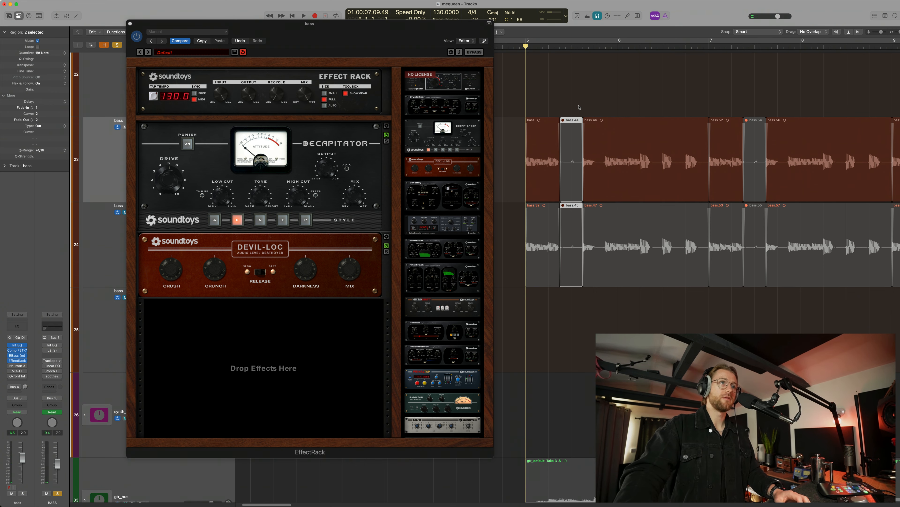
key(space)
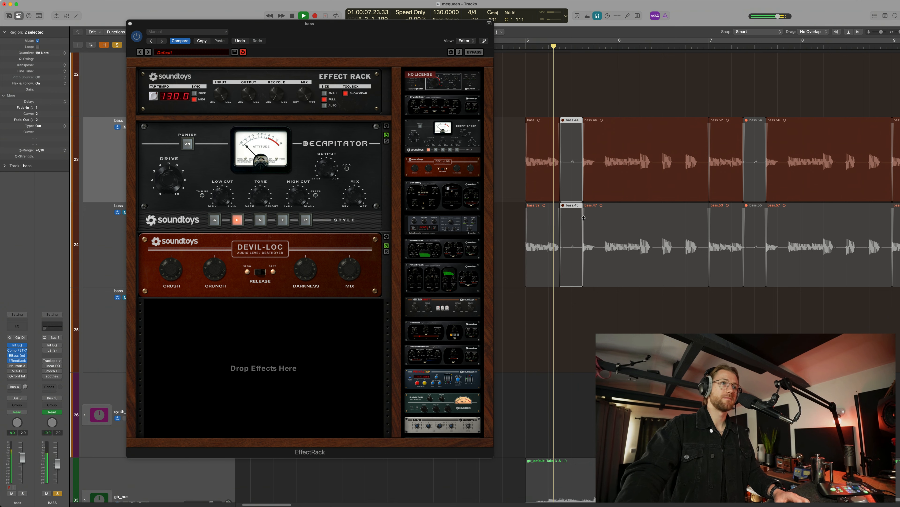
key(space)
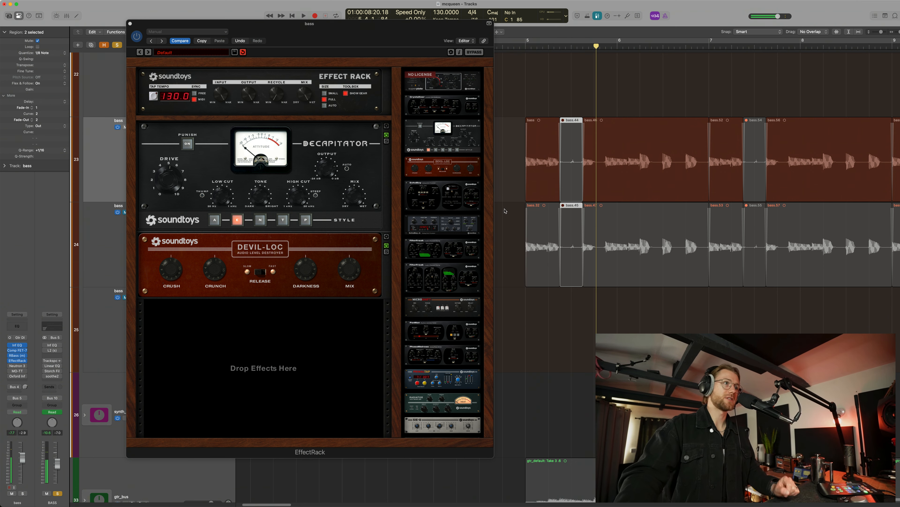
click(128, 24)
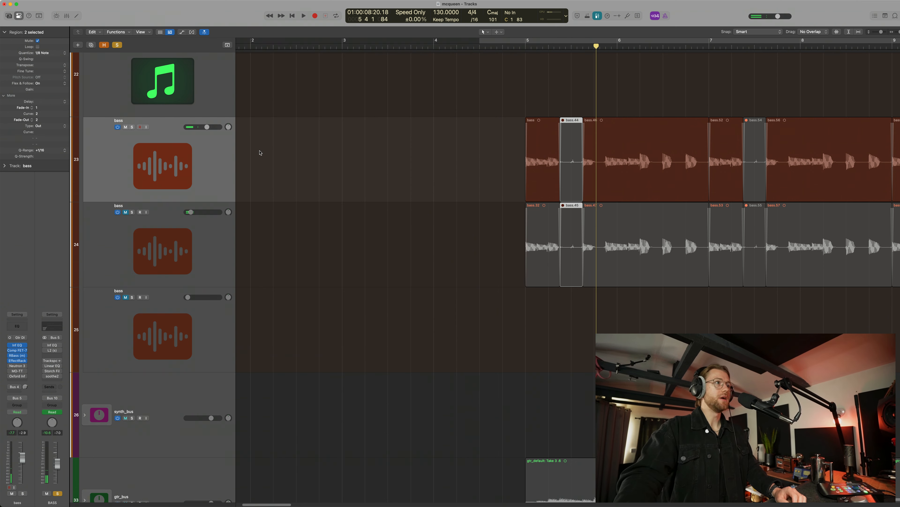
Step: Open Neutron 3 on the first bass track and display its Gate module beside the bass regions
click(16, 367)
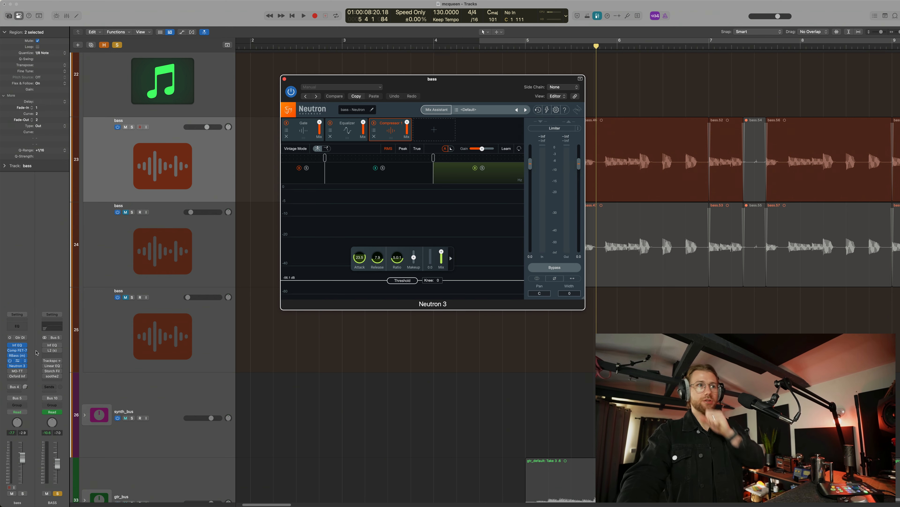
click(312, 131)
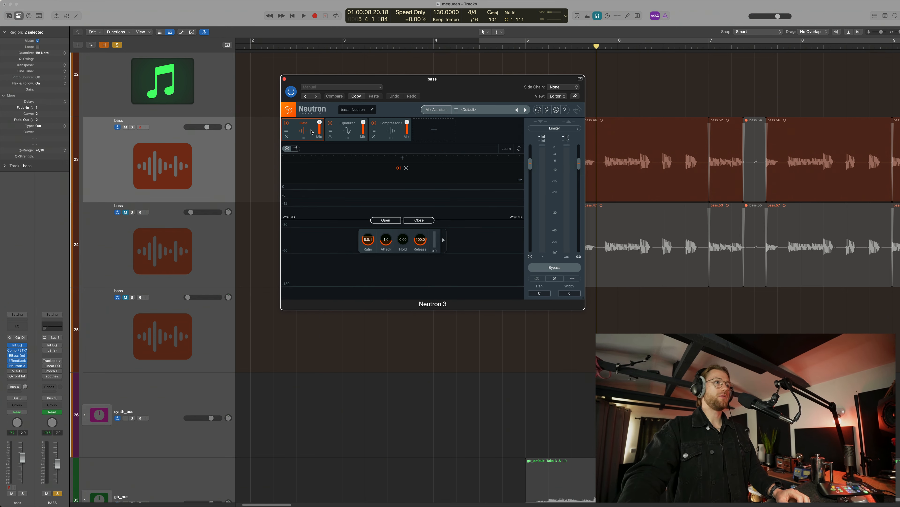
drag(414, 79, 294, 73)
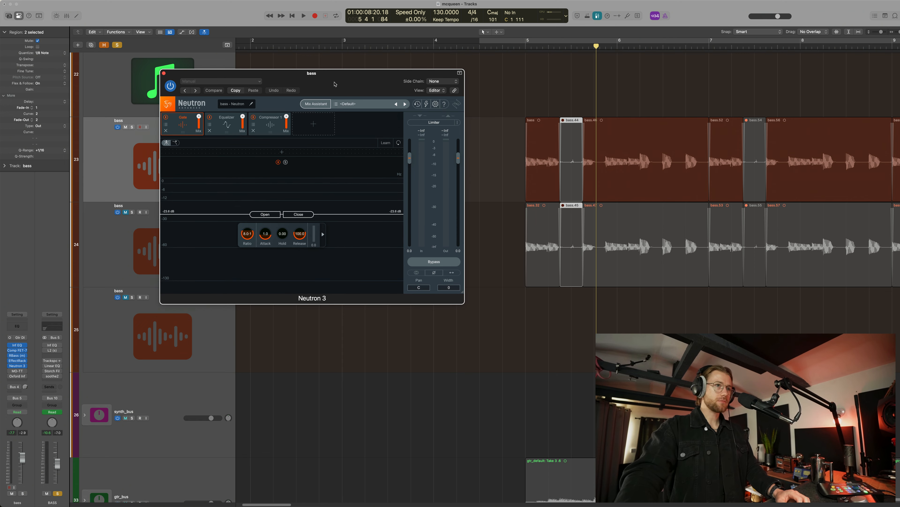
Step: Mark a gap between bass notes in bar 6, clear the marking, and audition Neutron's Gate from bar 5
click(527, 46)
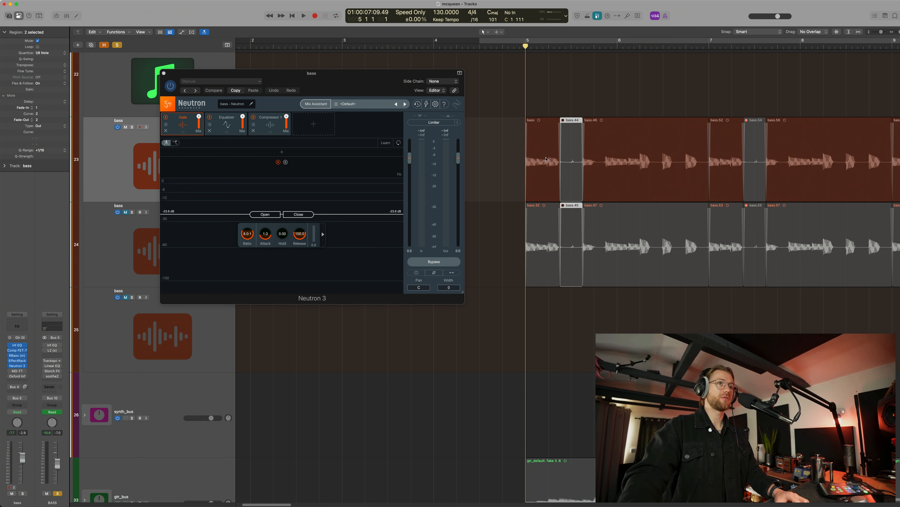
drag(650, 162, 663, 227)
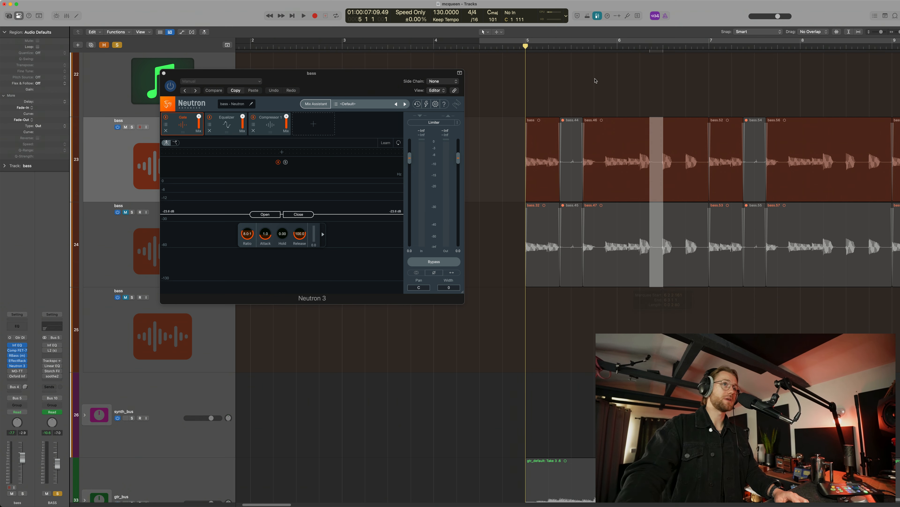
click(595, 81)
key(space)
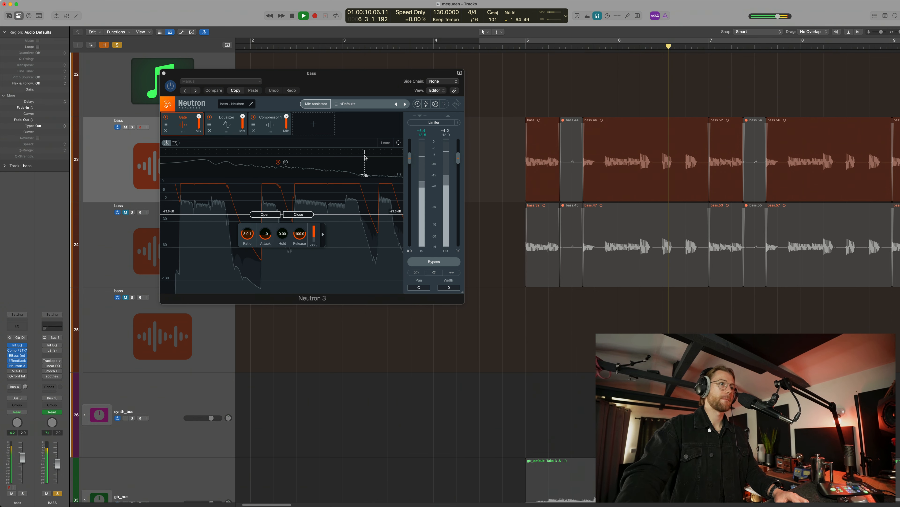
key(space)
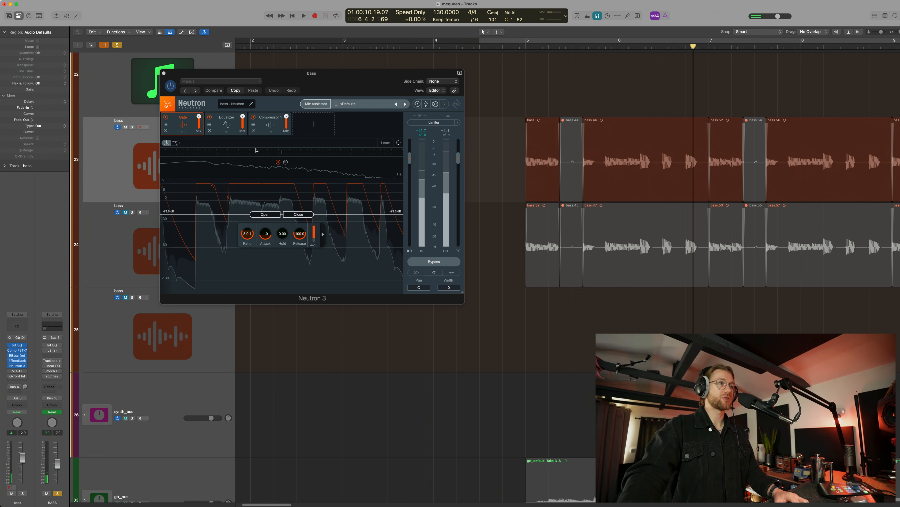
Step: Examine how the bass tracks are cut into played and muted regions across the song
scroll(693, 184, down, 8)
scroll(692, 184, right, 15)
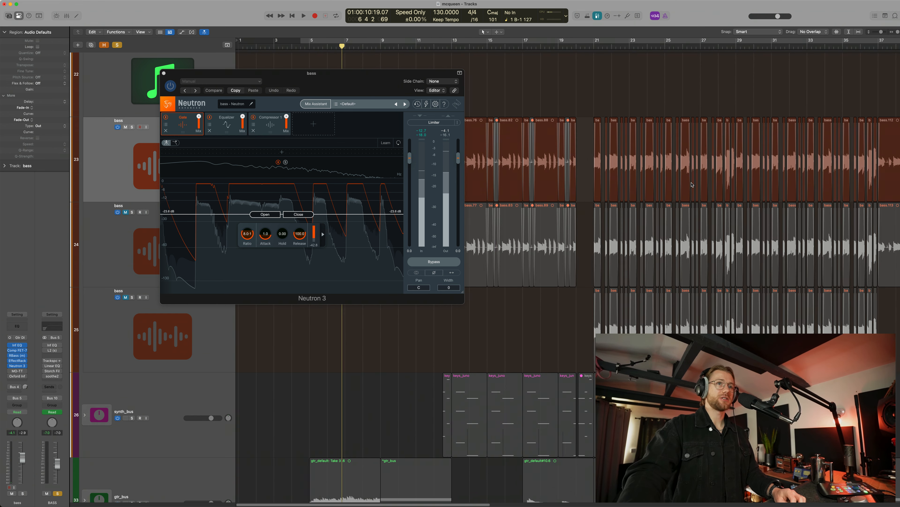
scroll(692, 184, right, 4)
drag(692, 93, 783, 122)
scroll(695, 153, left, 15)
scroll(699, 154, up, 5)
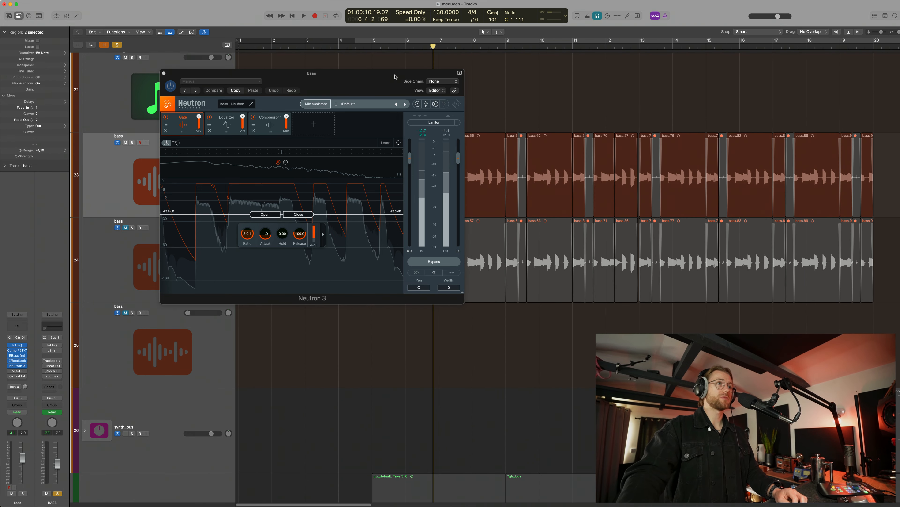
Step: Select the first muted region after bar 5 on both bass tracks and inspect the noise in its waveform
drag(354, 73, 207, 131)
drag(414, 178, 458, 244)
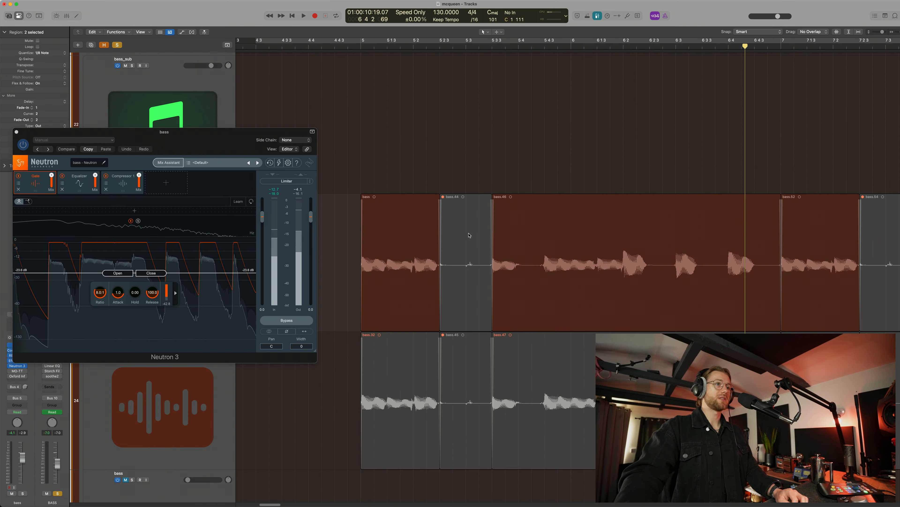
drag(475, 145, 455, 359)
key(ctrl+m)
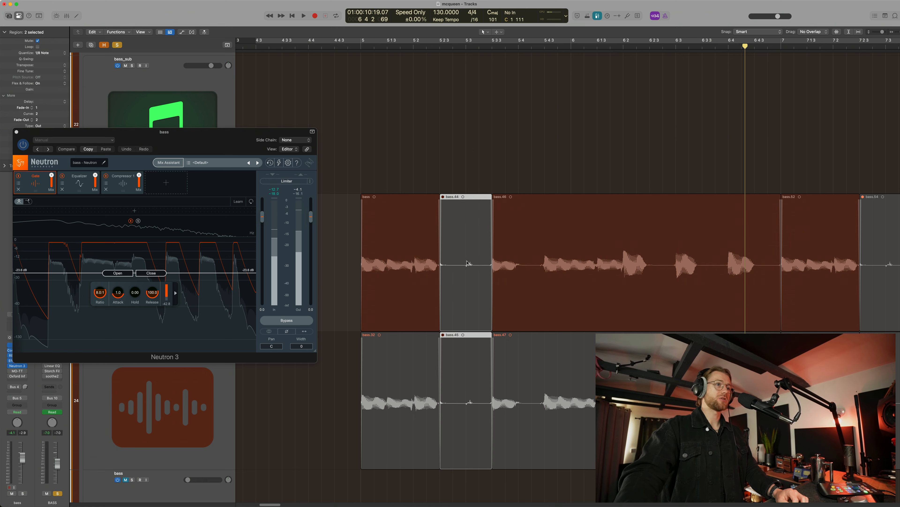
drag(429, 152, 522, 352)
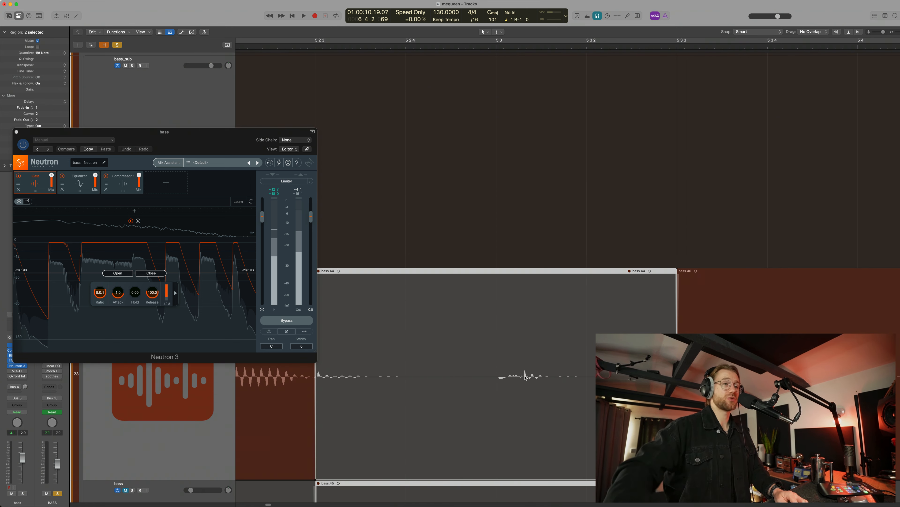
ctrl+alt+click(518, 221)
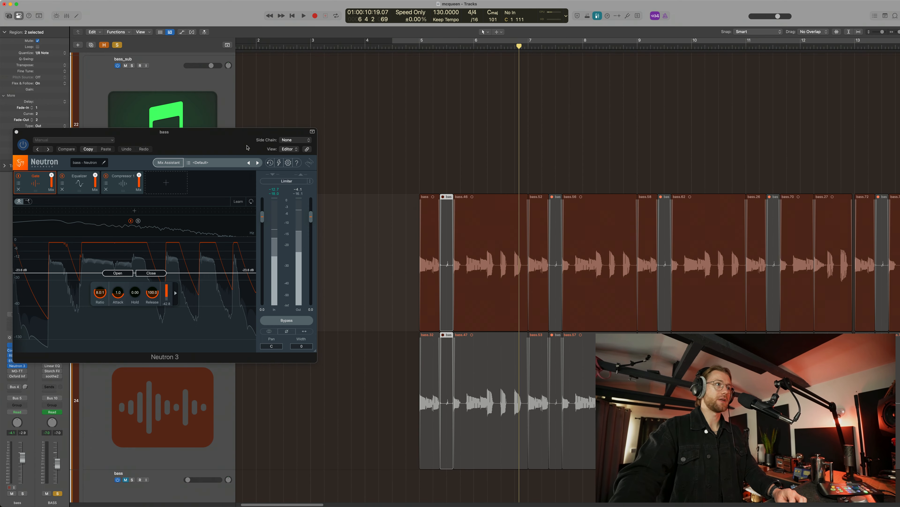
Step: Display Neutron 3's Equalizer module with its window placed clear of the bass regions
drag(245, 143, 379, 112)
key(super+Up)
key(super+Up)
scroll(561, 151, left, 2)
scroll(567, 170, down, 2)
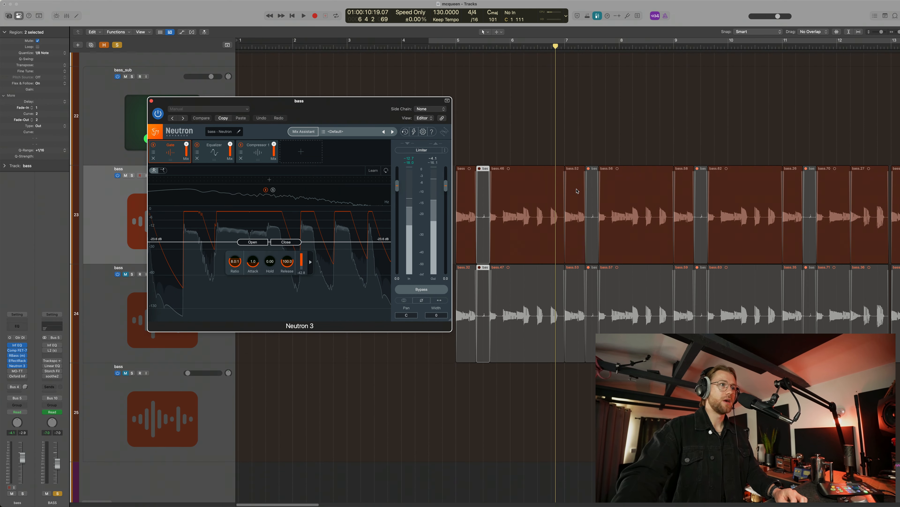
click(212, 155)
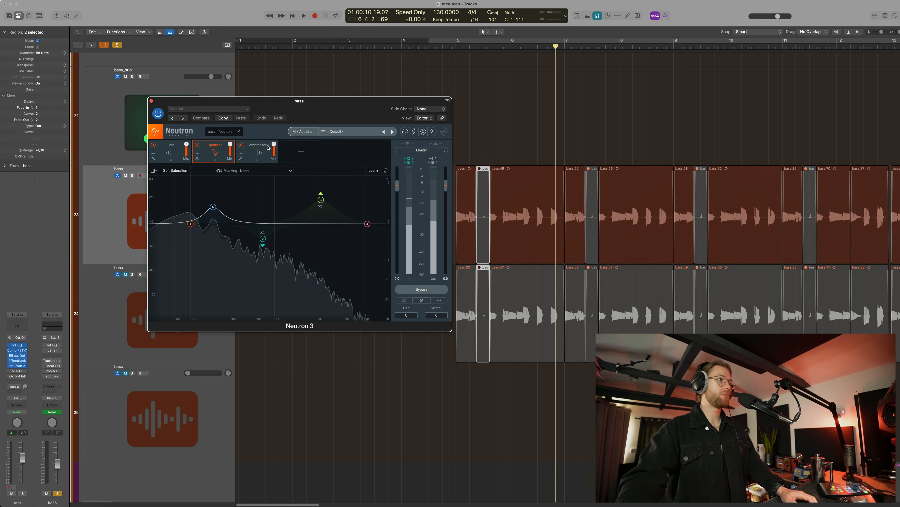
drag(334, 111, 297, 114)
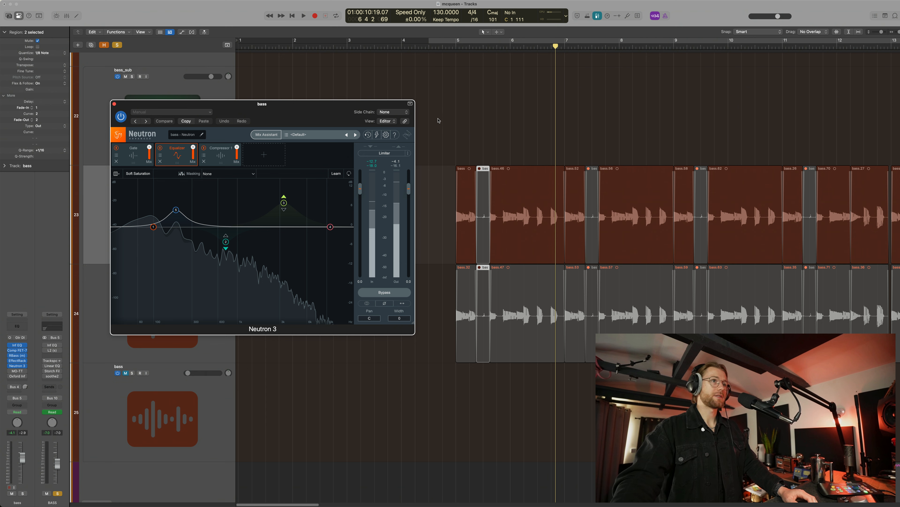
Step: Select the Equalizer's blue low-frequency boost band and audition the bass from just before bar 5
click(449, 51)
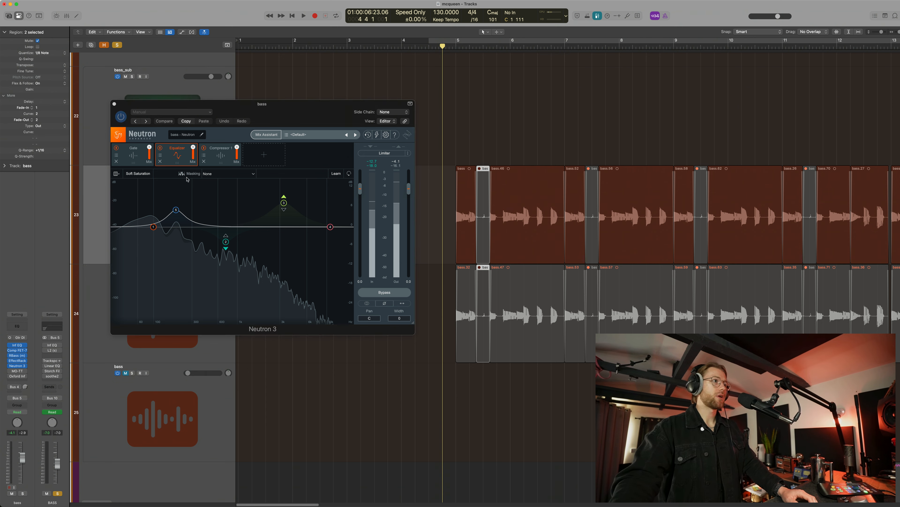
click(175, 211)
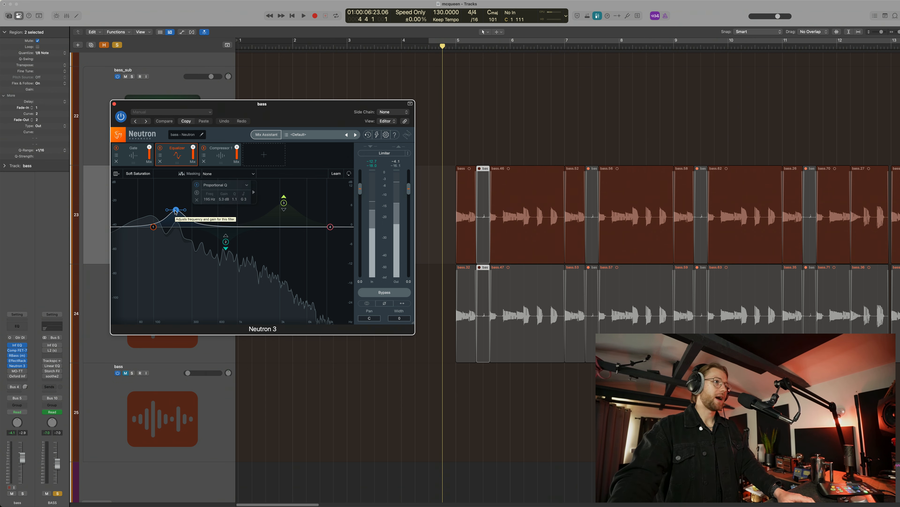
click(174, 210)
key(space)
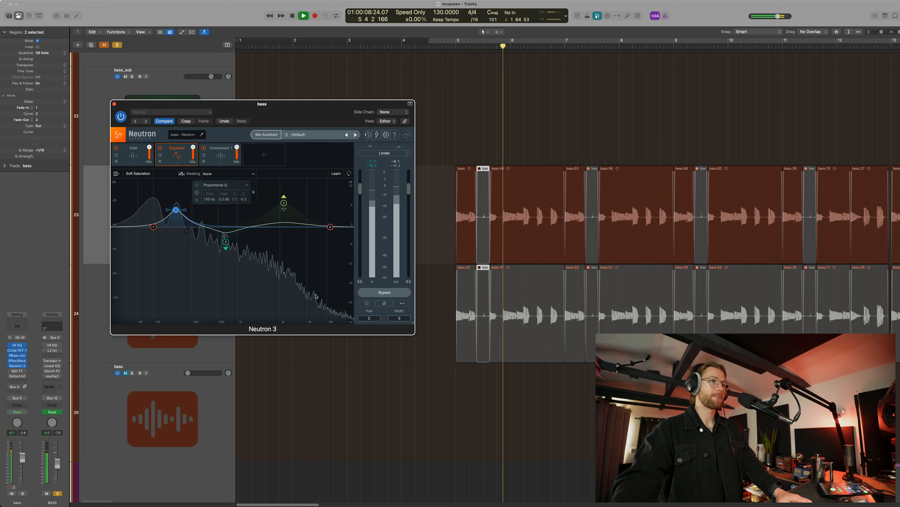
key(space)
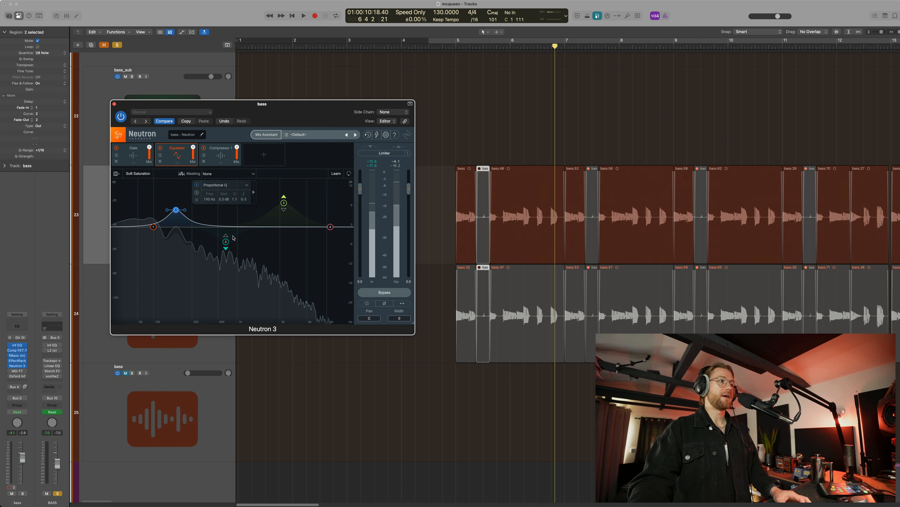
Step: Inspect the Equalizer's green dynamic cut and yellow dynamic boost bands, and play on from bar 6 to watch them react
click(226, 242)
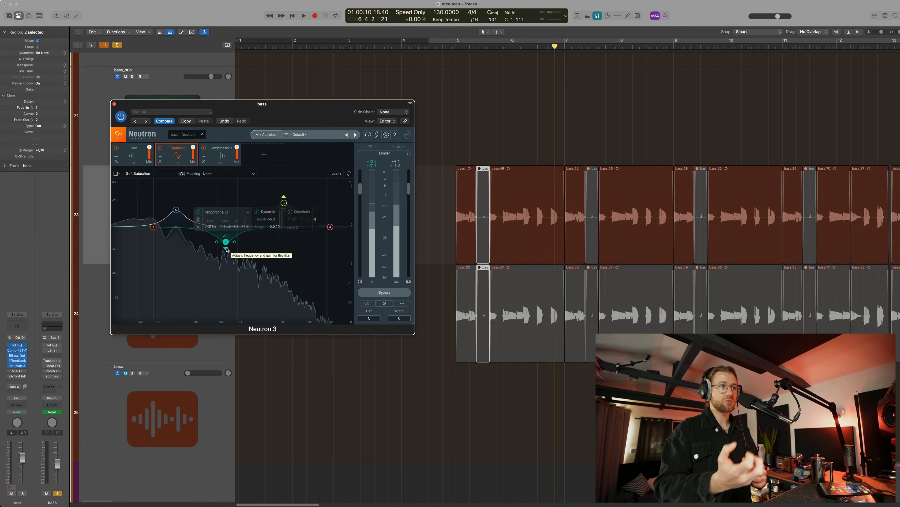
mouse_move(283, 205)
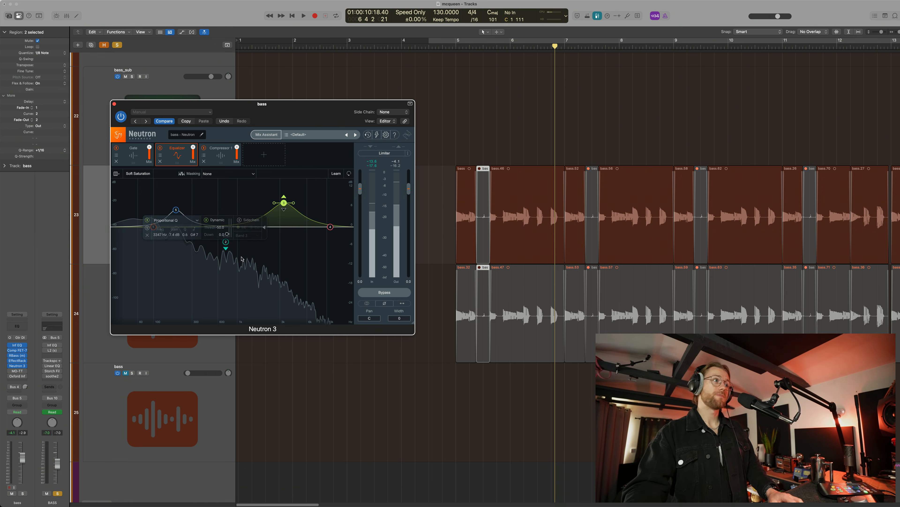
key(space)
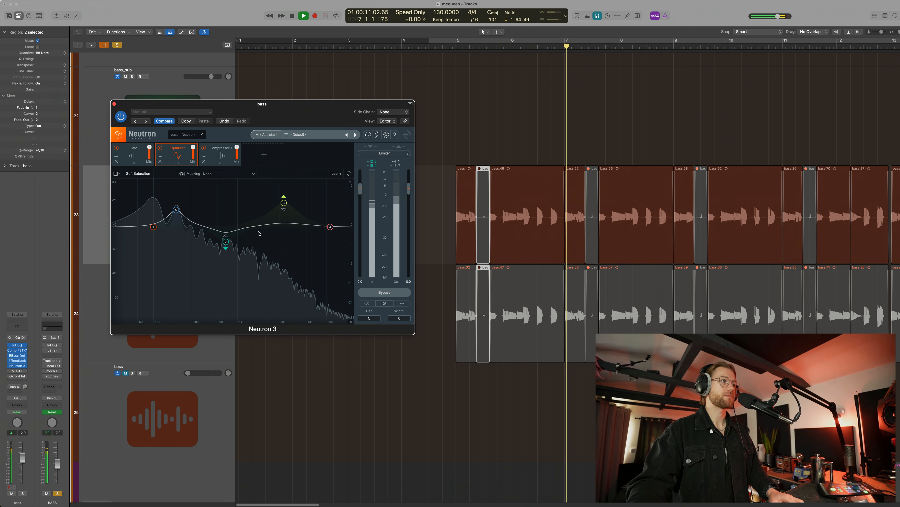
key(space)
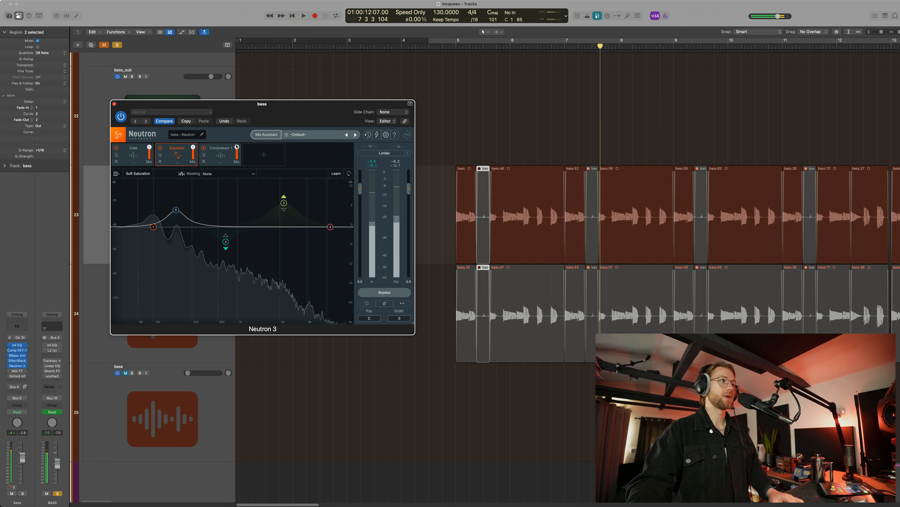
Step: Display the low band of Neutron's Compressor 1 and audition its compression from bar 5
click(221, 158)
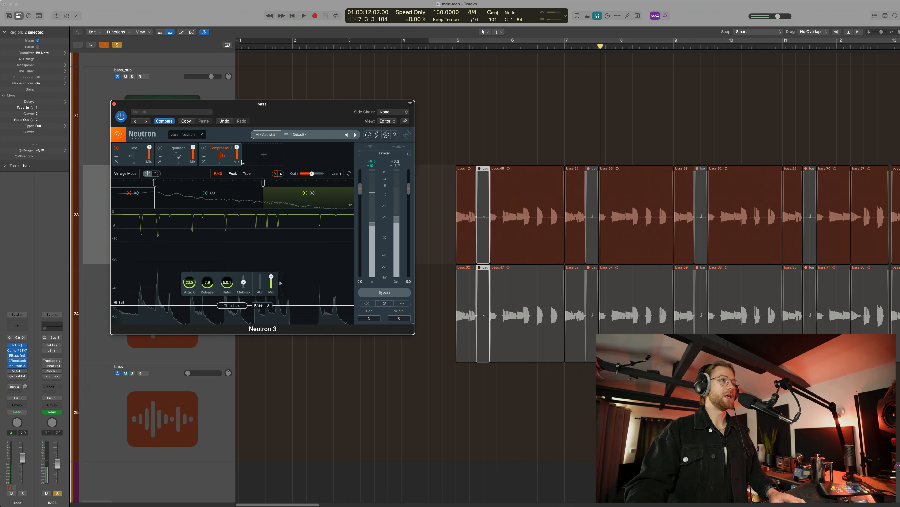
click(149, 208)
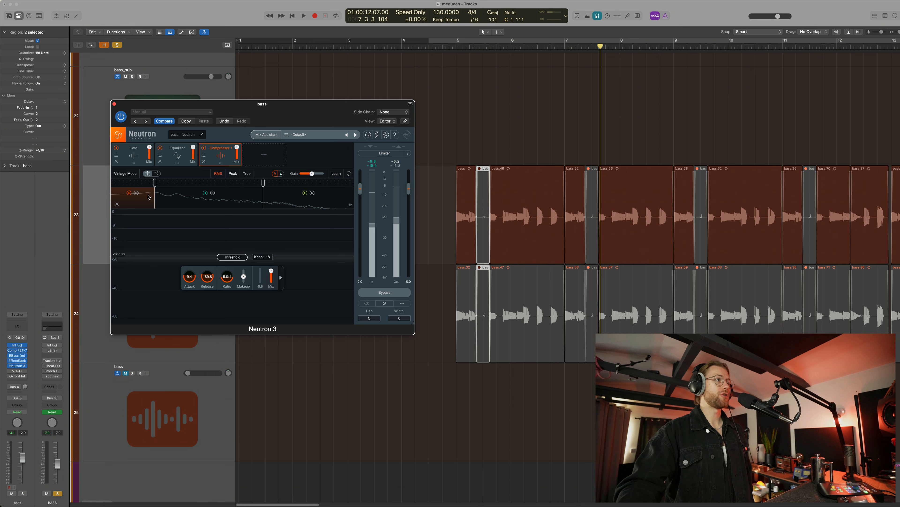
click(455, 50)
drag(263, 120, 313, 109)
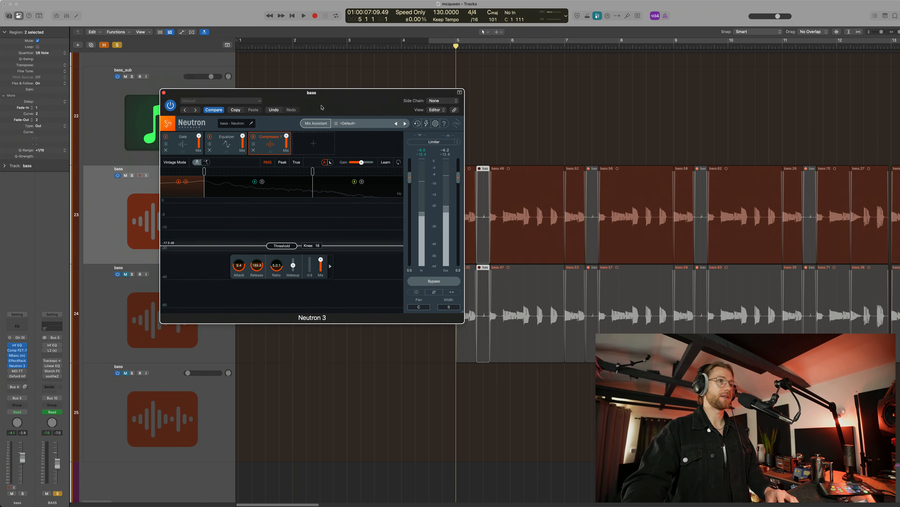
key(space)
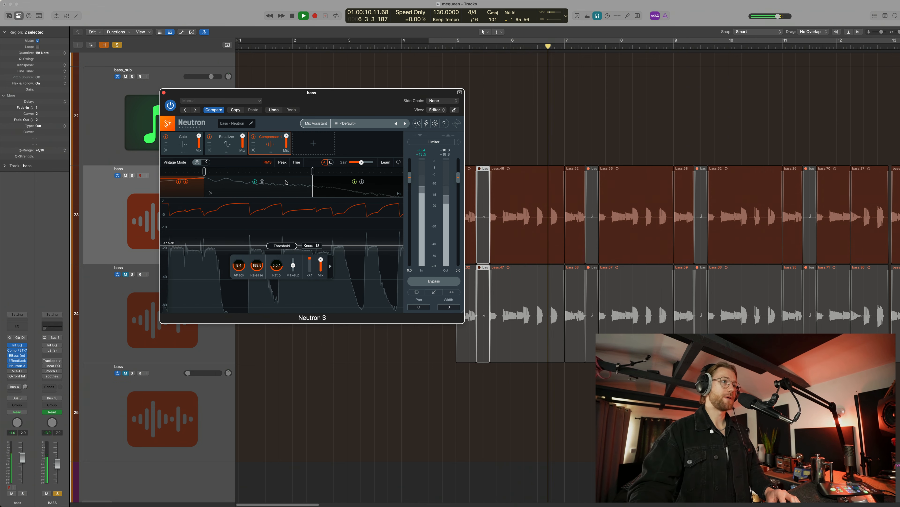
key(space)
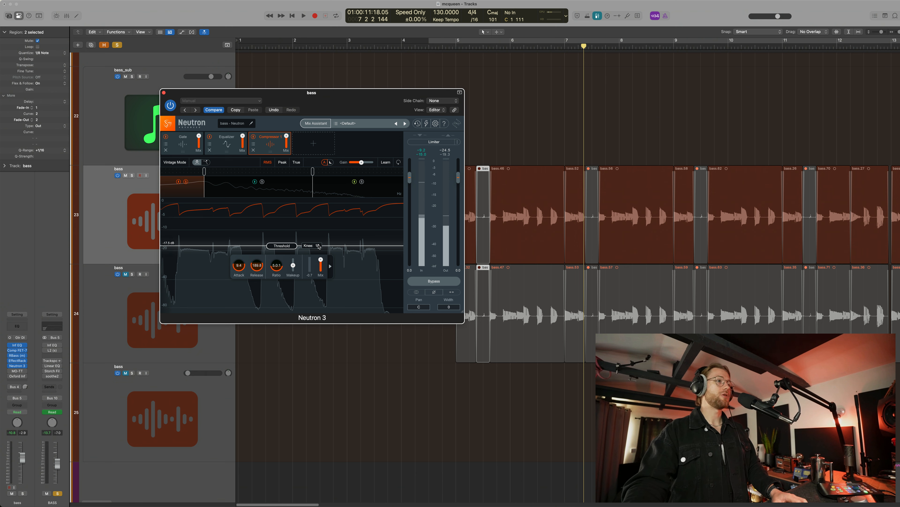
Step: Select Compressor 1's middle band and audition its compression from bar 5
click(226, 181)
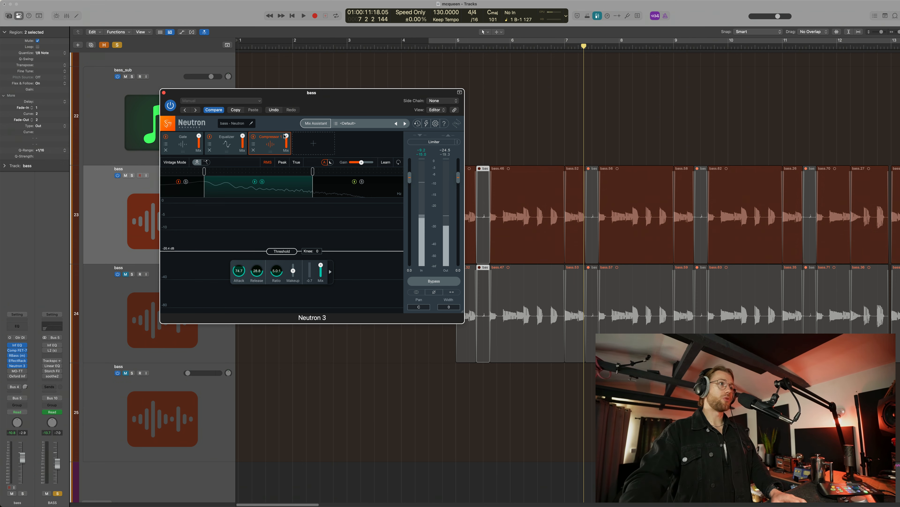
scroll(497, 124, up, 2)
mouse_move(352, 100)
mouse_down()
mouse_move(301, 102)
mouse_move(340, 100)
mouse_up()
click(457, 48)
key(space)
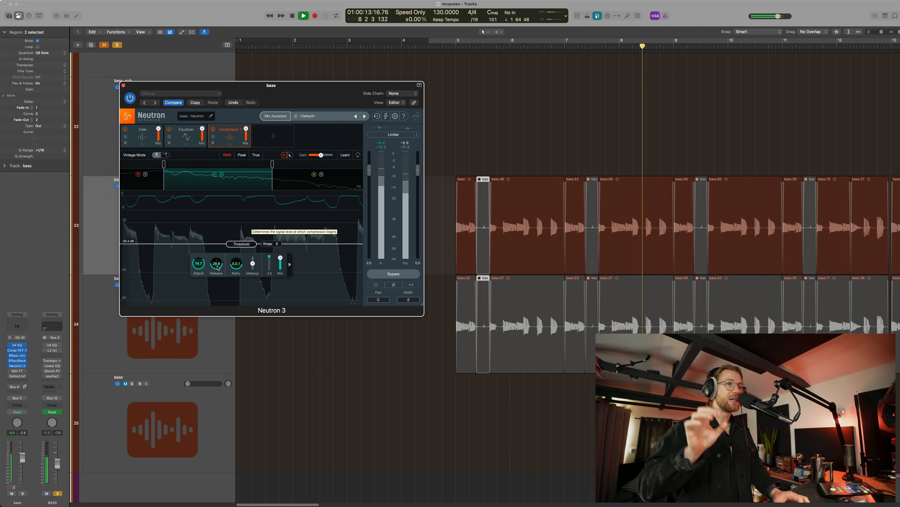
key(space)
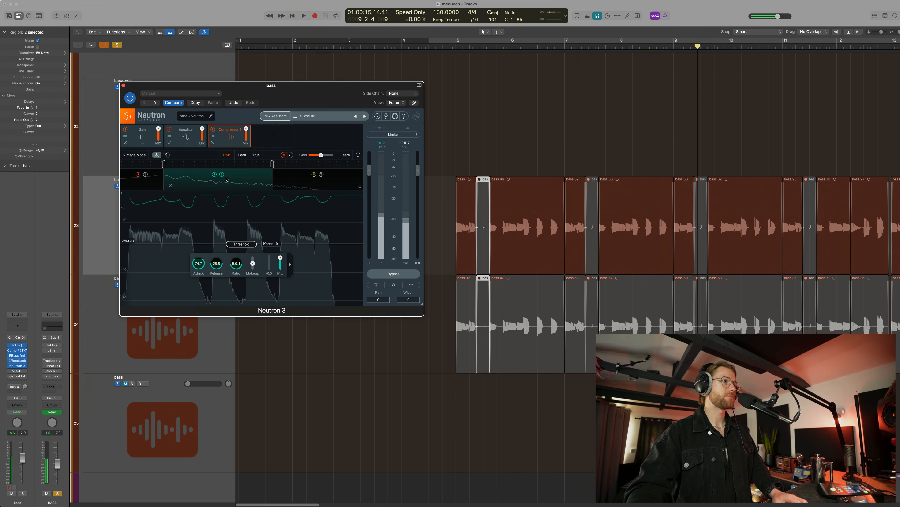
Step: Select Compressor 1's high band and audition how it reacts as playback continues from bar 9
click(321, 178)
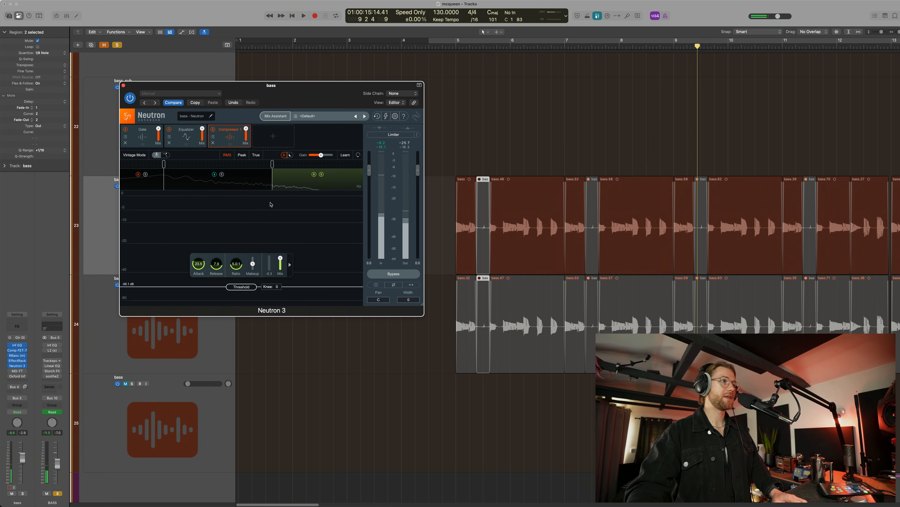
key(space)
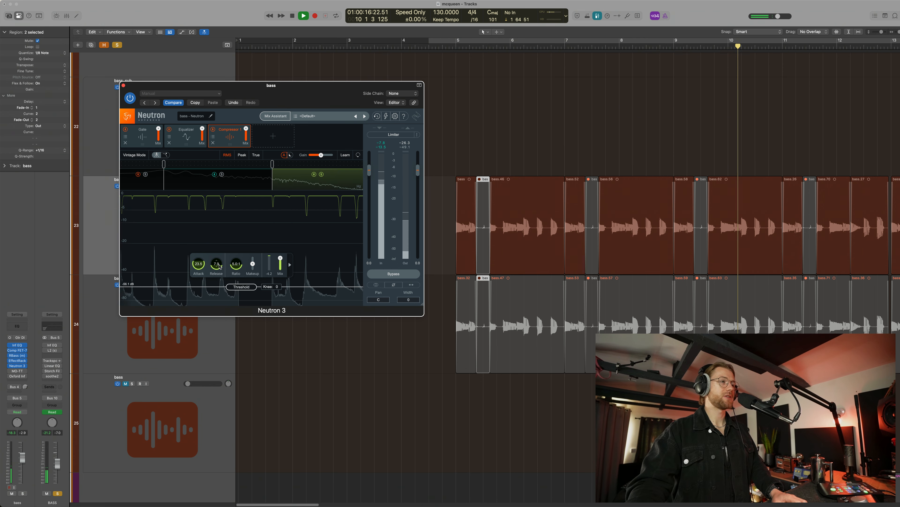
key(space)
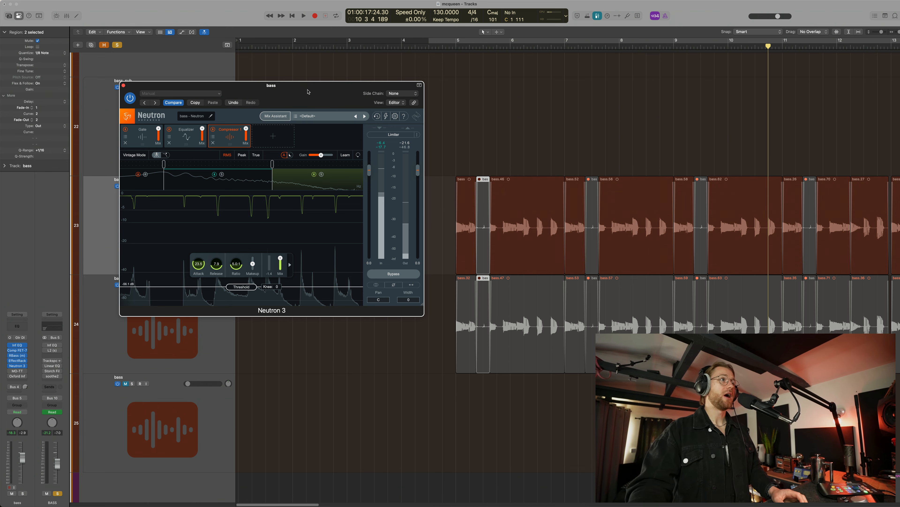
Step: Compare the attack, release and threshold settings of Compressor 1's low, middle and high bands
drag(307, 90, 336, 80)
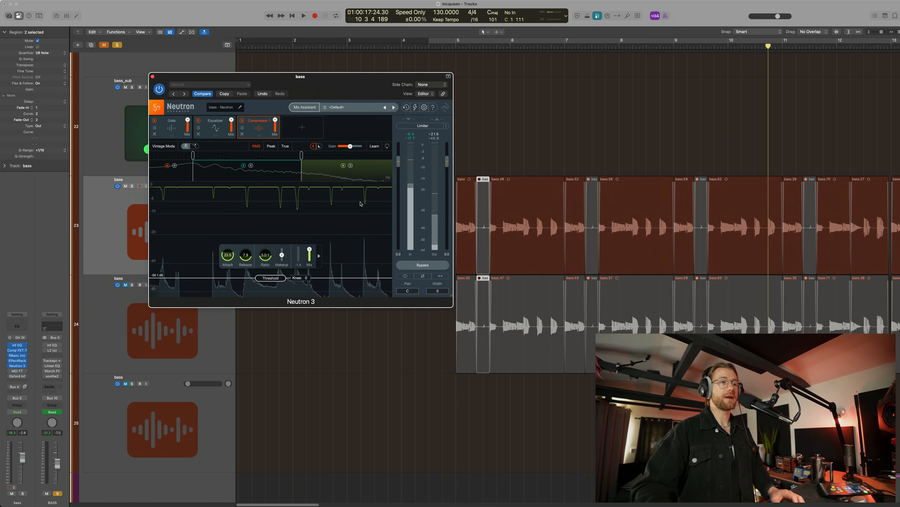
click(288, 168)
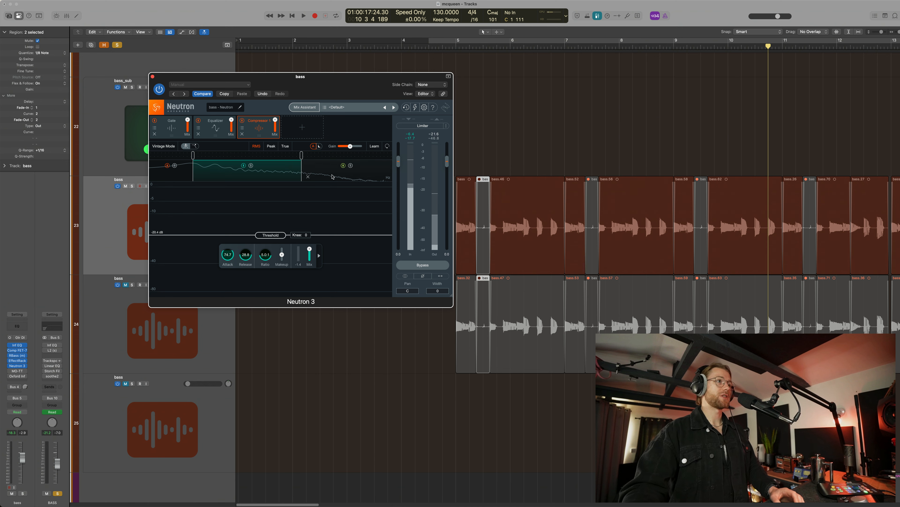
click(332, 176)
click(280, 176)
click(328, 174)
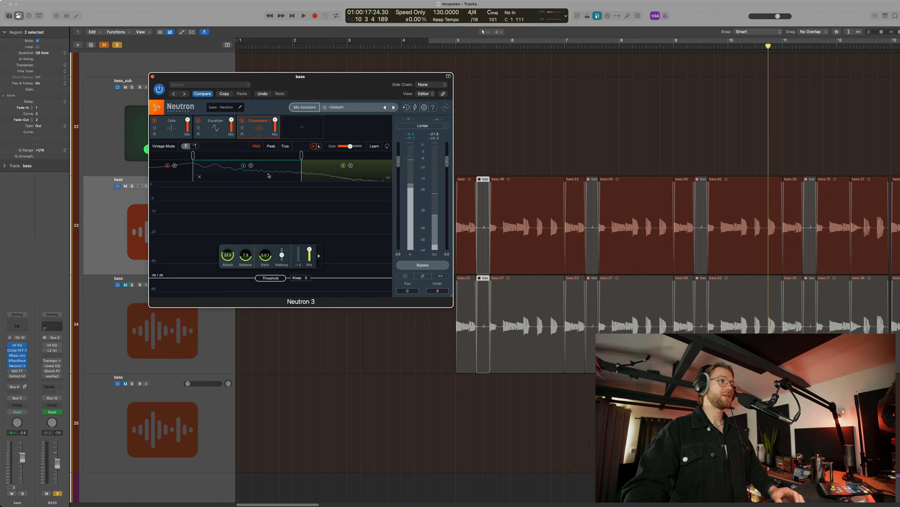
click(175, 175)
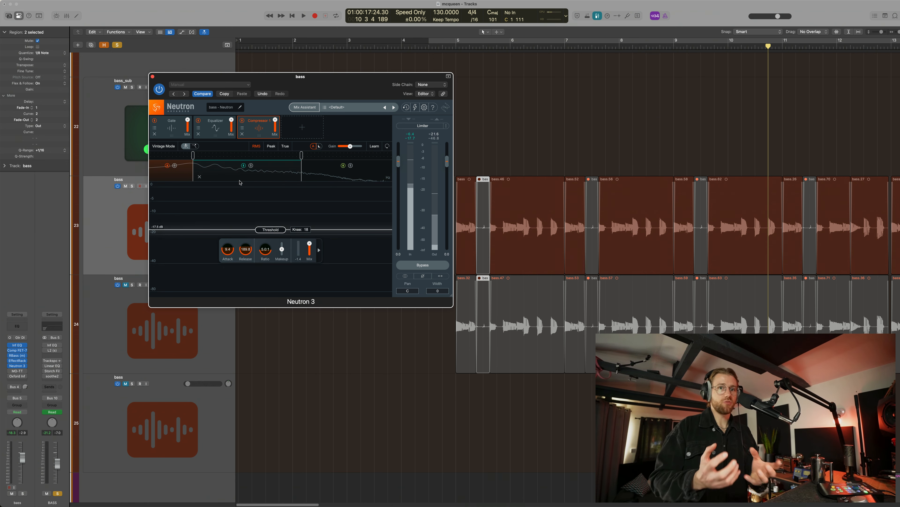
click(292, 175)
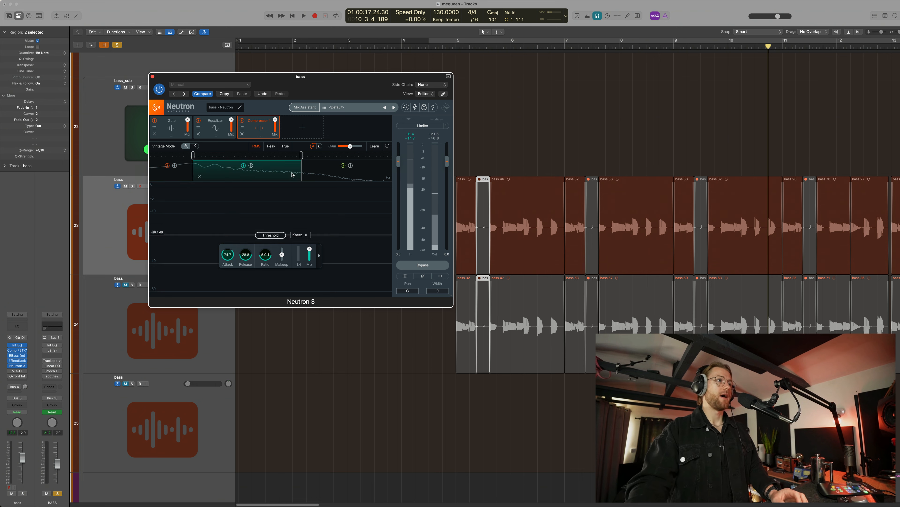
click(341, 178)
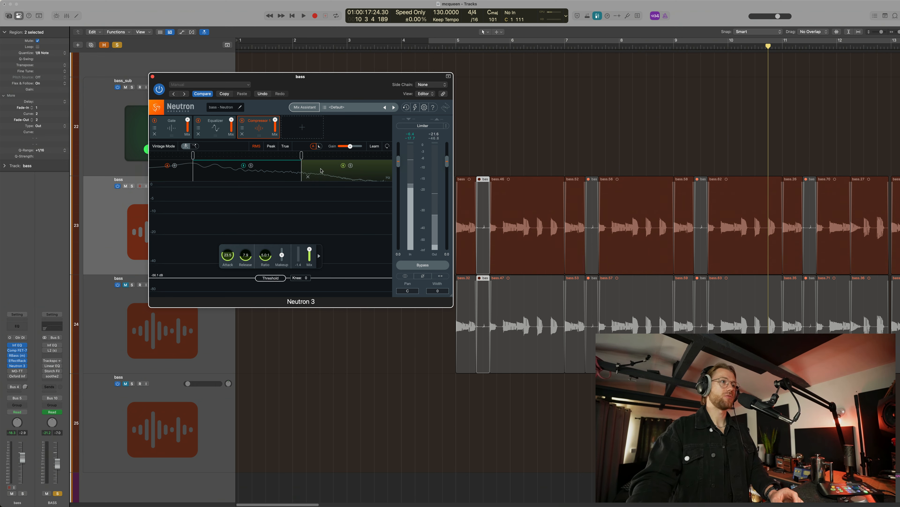
Step: Close Neutron 3 and open an active MO-TT on the first bass track, enlarging its window and placing it clear of the regions
click(152, 76)
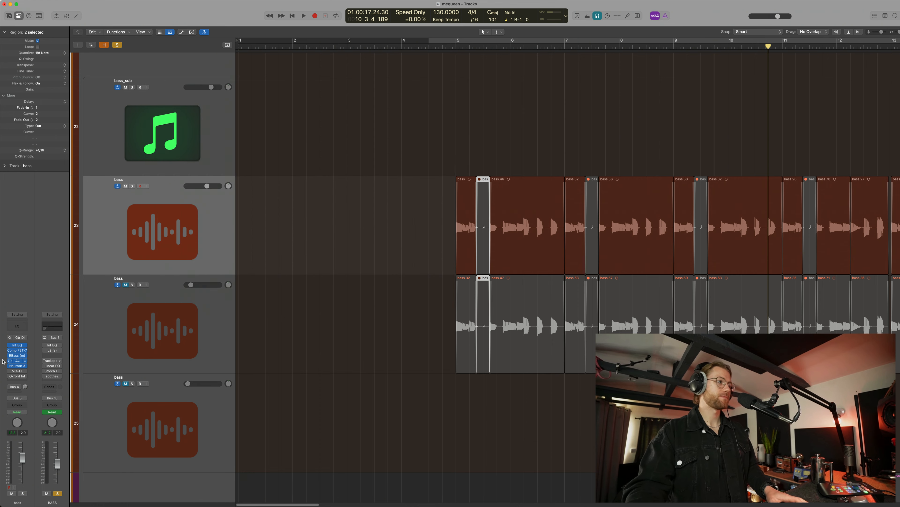
click(14, 371)
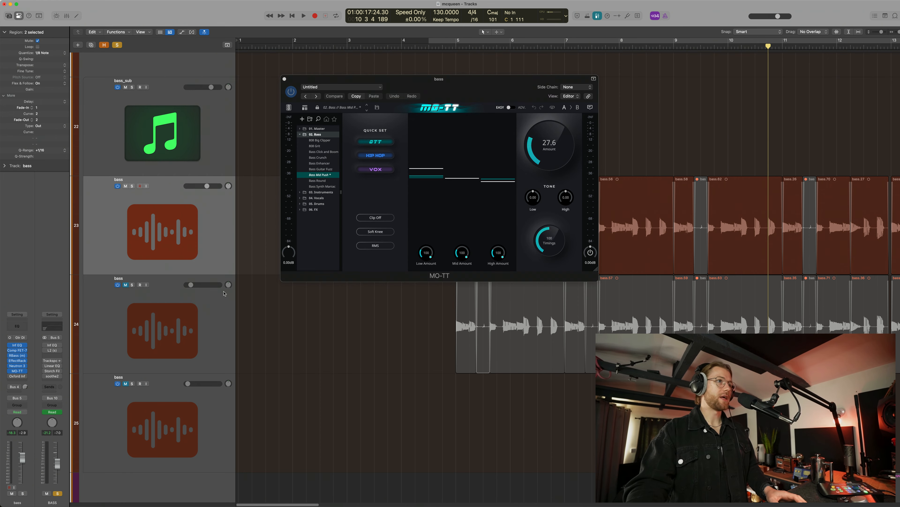
drag(468, 90, 268, 91)
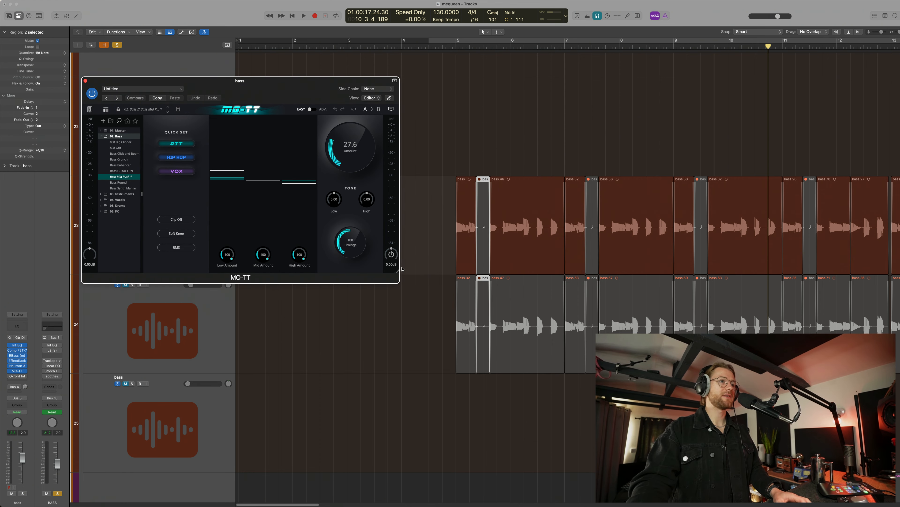
drag(398, 272, 465, 316)
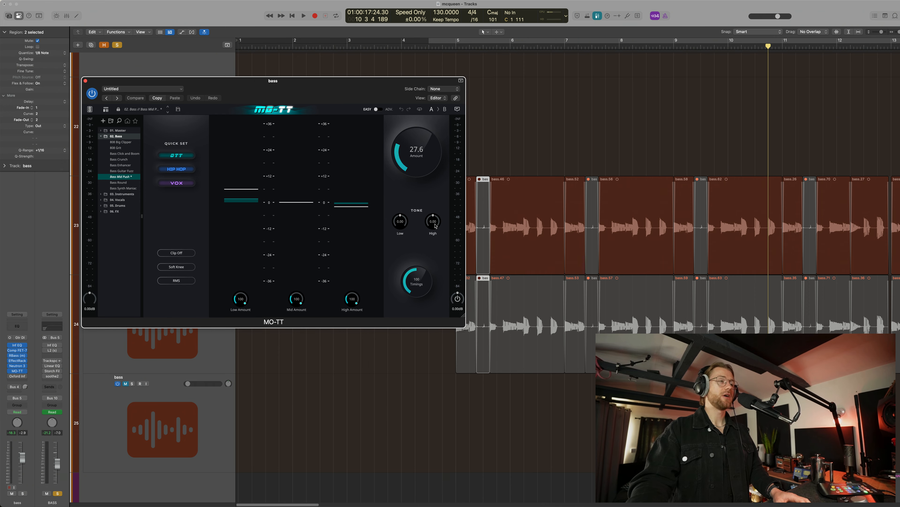
drag(370, 97, 350, 99)
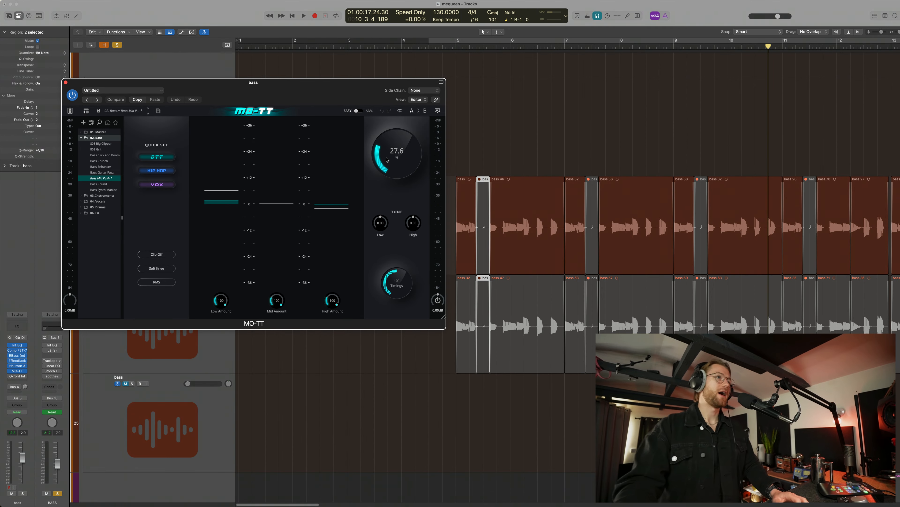
Step: Audition MO-TT's multiband compression on the bass from just before bar 5
key(space)
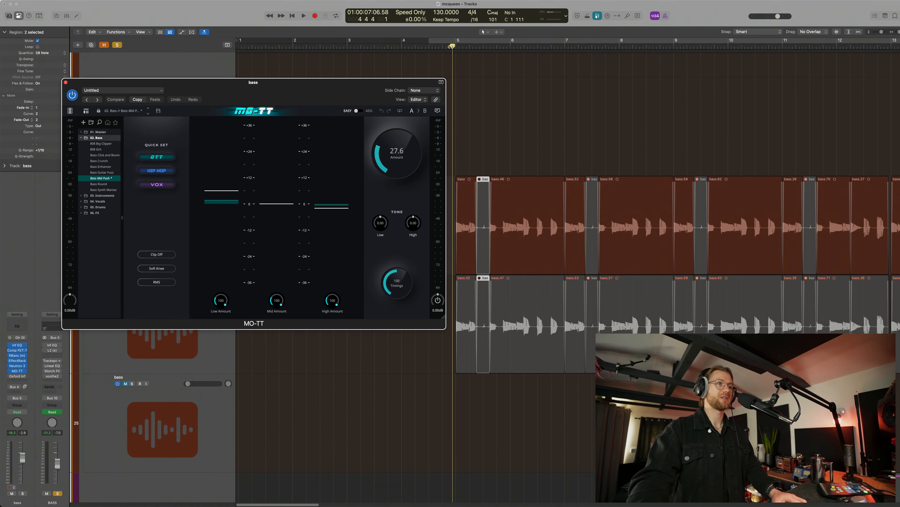
key(space)
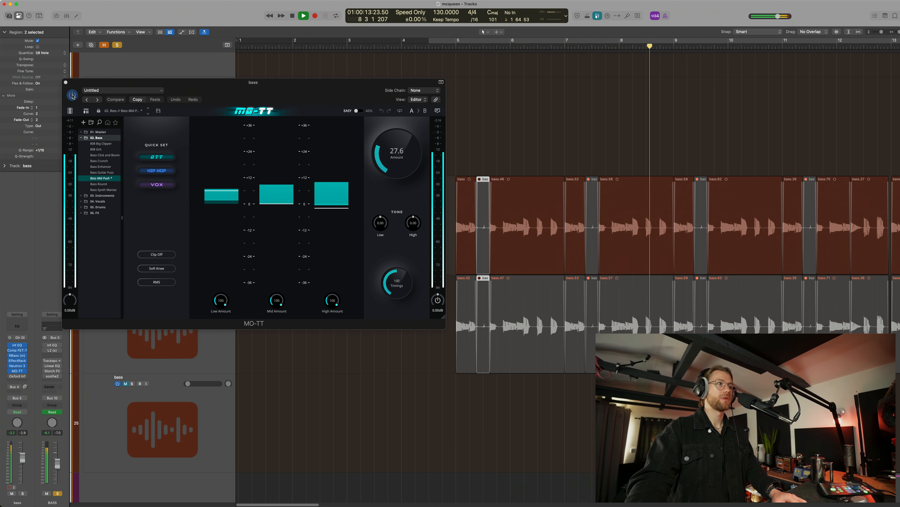
key(space)
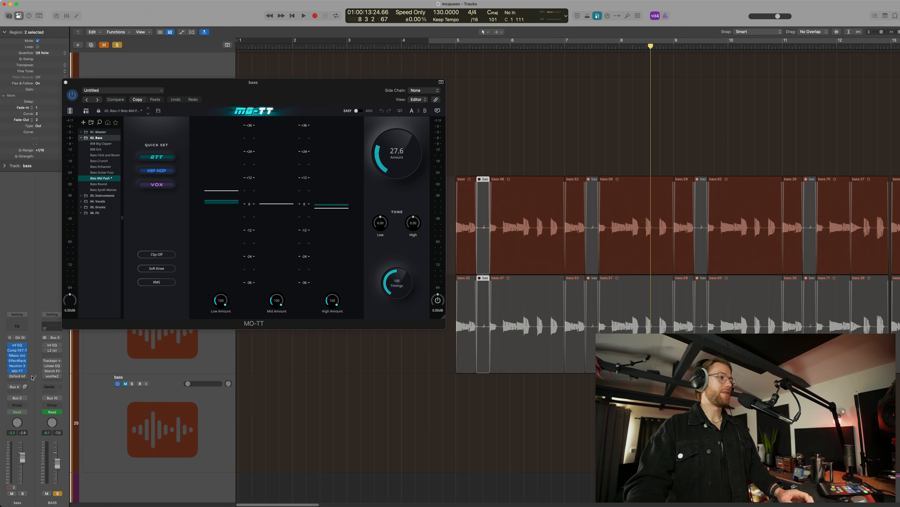
click(74, 86)
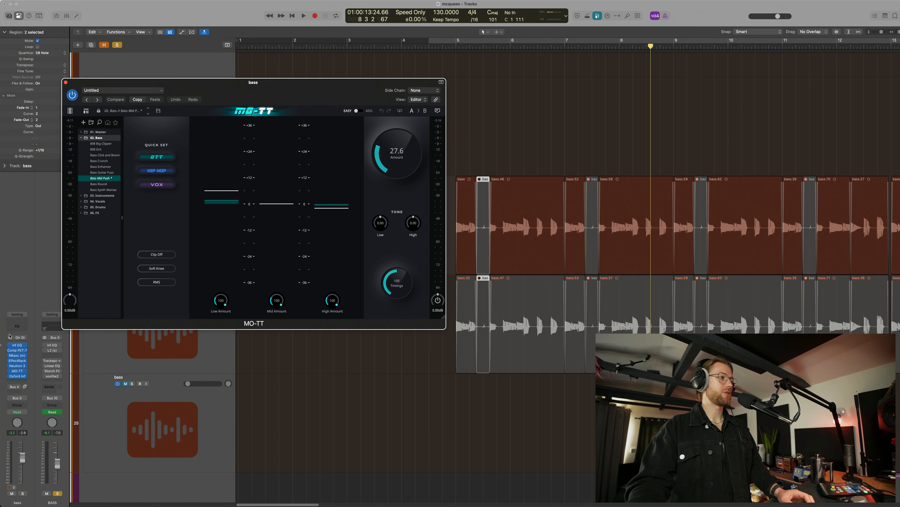
Step: Open Oxford Inflator in place of MO-TT, move its window clear of the regions, and audition it on the first bass track
click(16, 376)
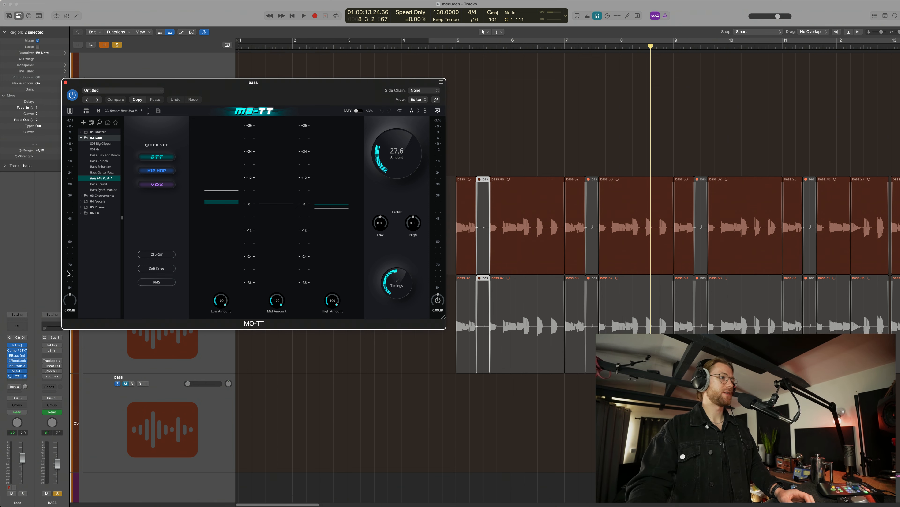
click(66, 83)
drag(400, 83, 389, 130)
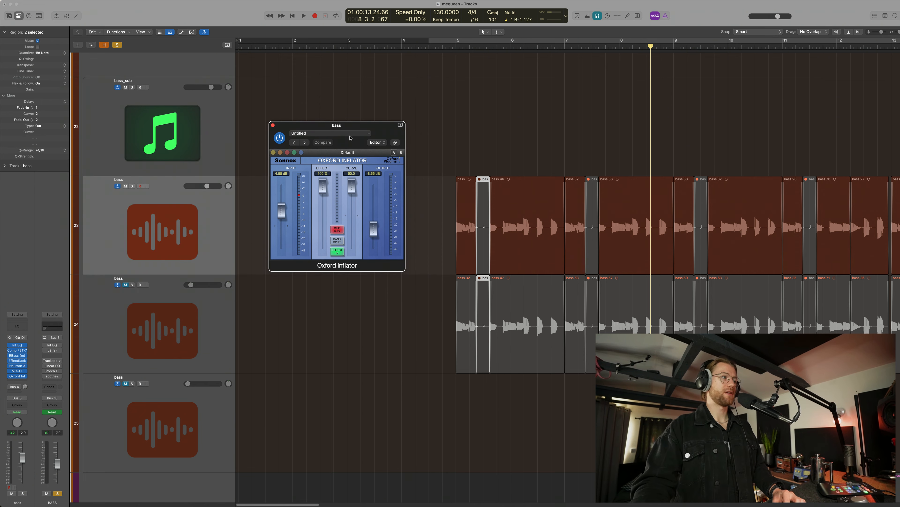
drag(376, 128, 334, 130)
key(space)
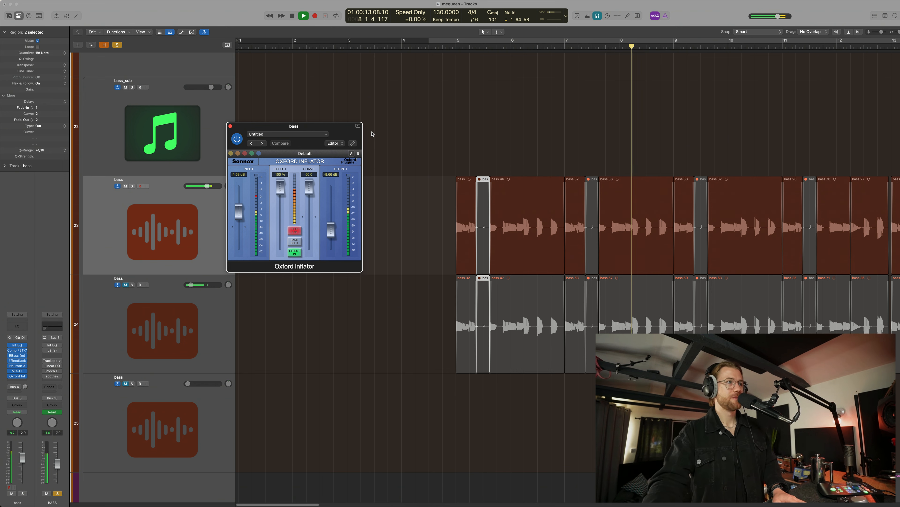
key(space)
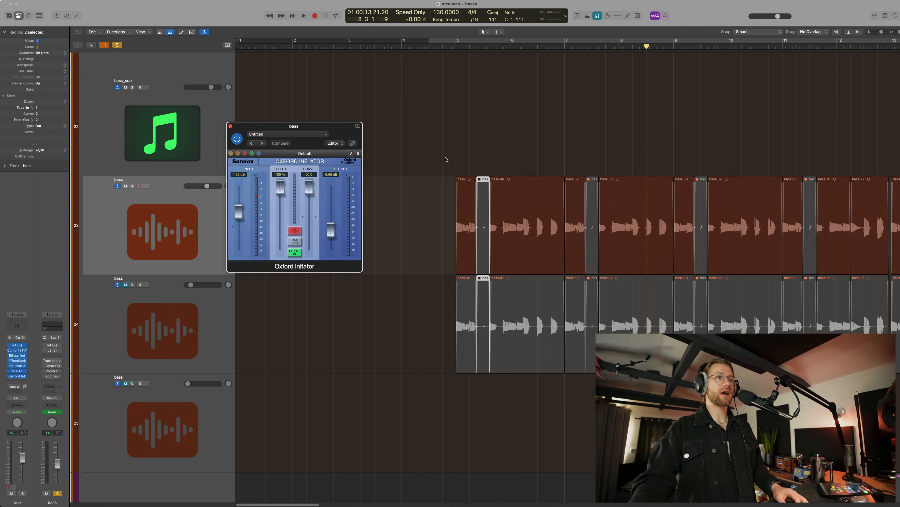
Step: Marquee the first bass track's notes from late bar 5 to early bar 6 to compare their waveform levels
drag(446, 159, 601, 290)
scroll(553, 260, right, 2)
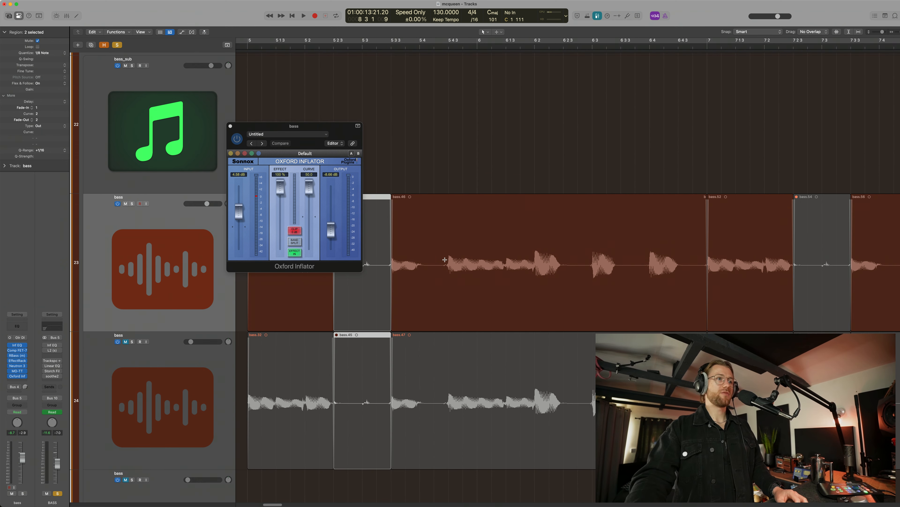
drag(446, 260, 559, 267)
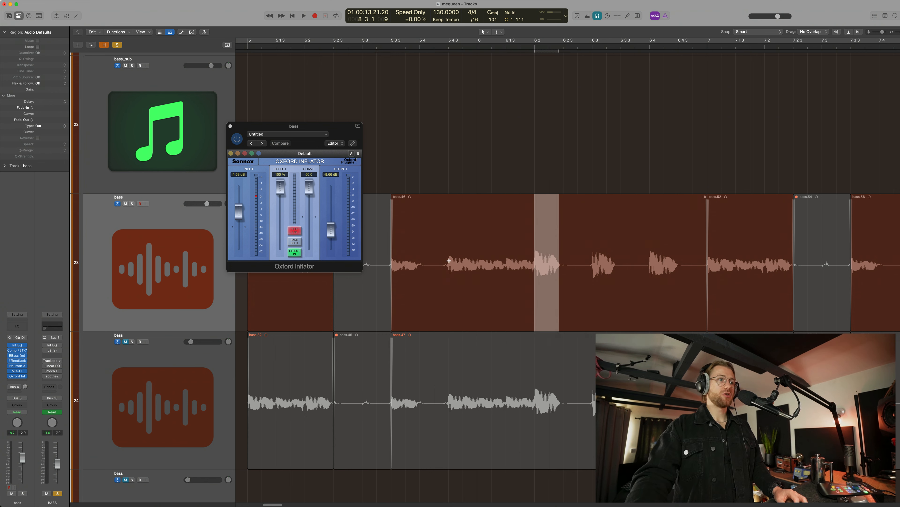
drag(450, 262, 561, 264)
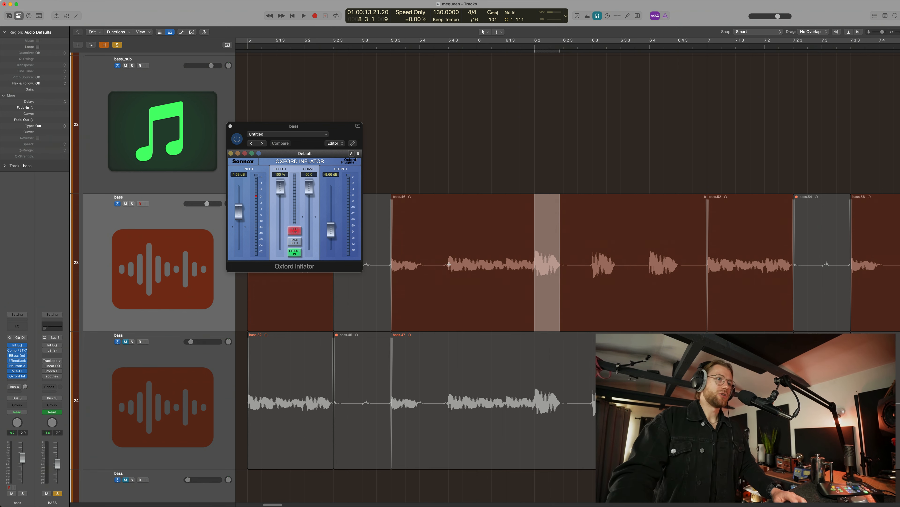
drag(446, 268, 559, 268)
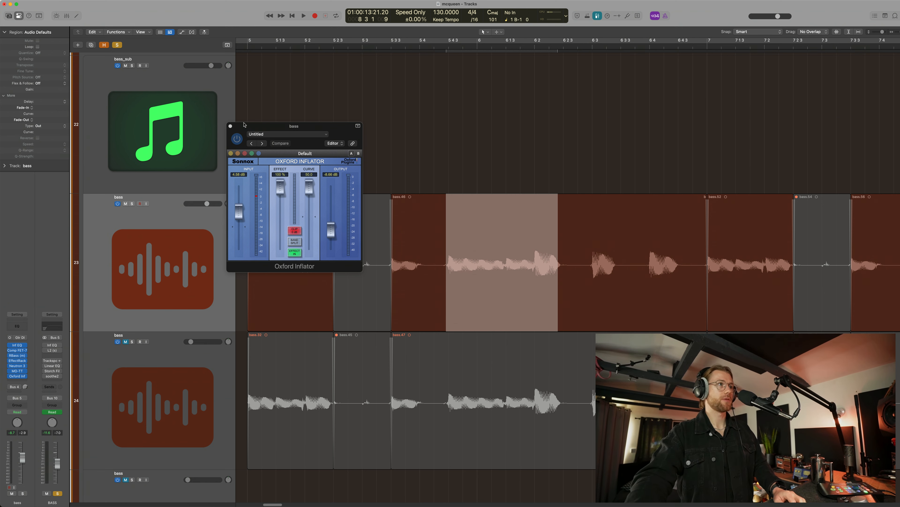
Step: Close Oxford Inflator, clear the marquee selection, and bring all three bass tracks into view from bar 1 onward
click(231, 126)
click(442, 186)
key(z)
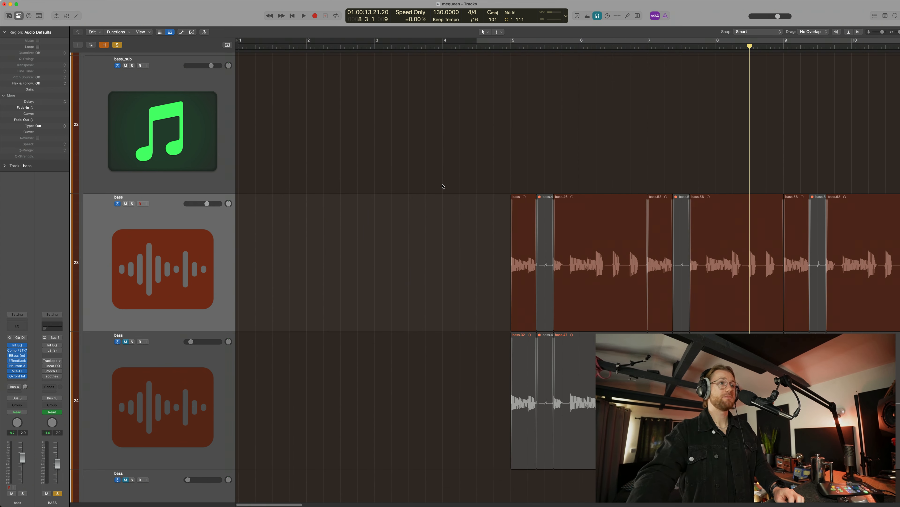
scroll(443, 186, right, 2)
key(super+Left)
scroll(446, 187, down, 3)
scroll(446, 186, right, 3)
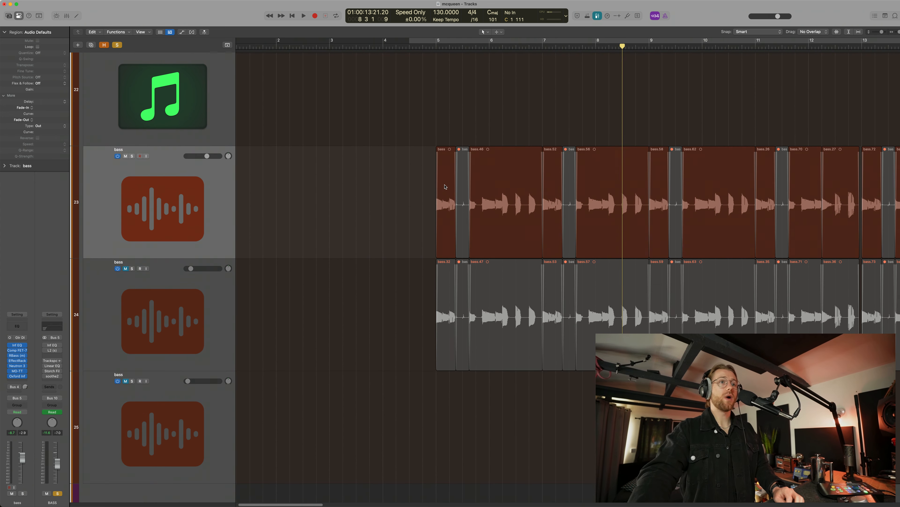
scroll(445, 187, down, 1)
key(super+Left)
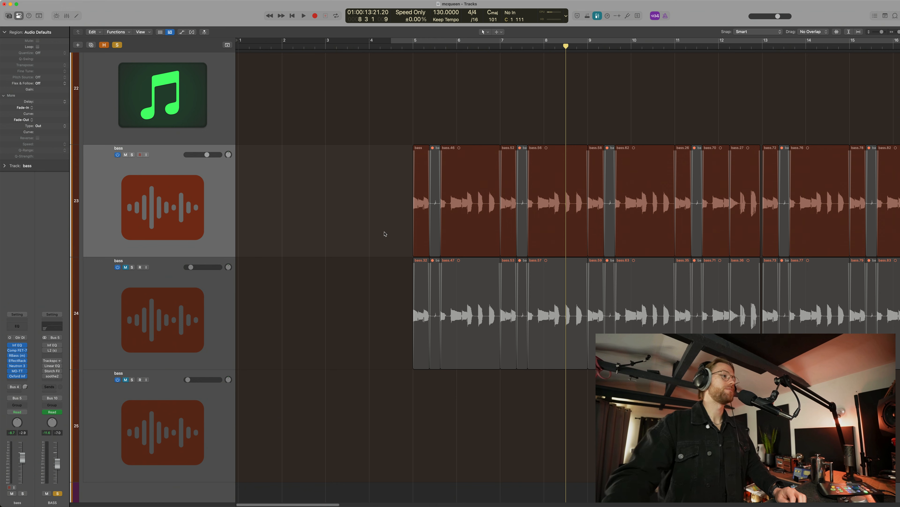
key(super+Up)
key(super+Left)
key(super+Left)
key(super+Left)
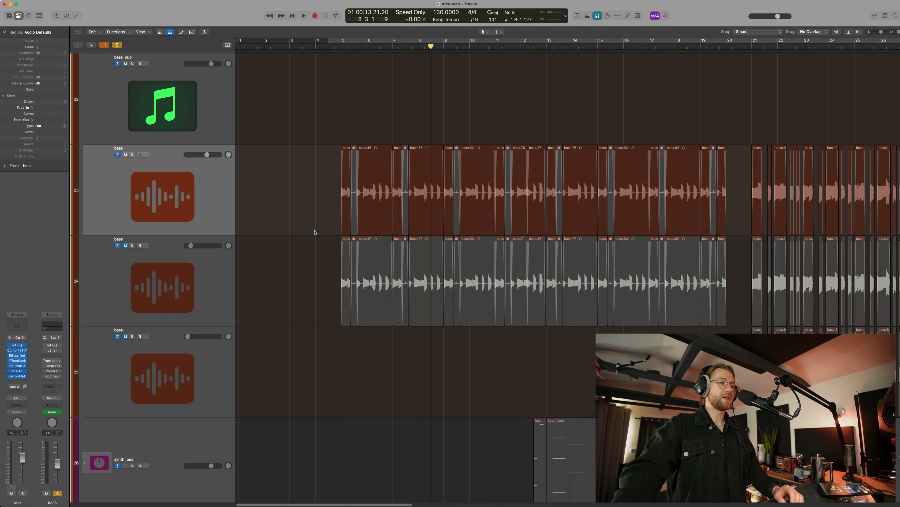
Step: Mute the first bass track, unmute the second, and select the second bass track with its regions
click(112, 287)
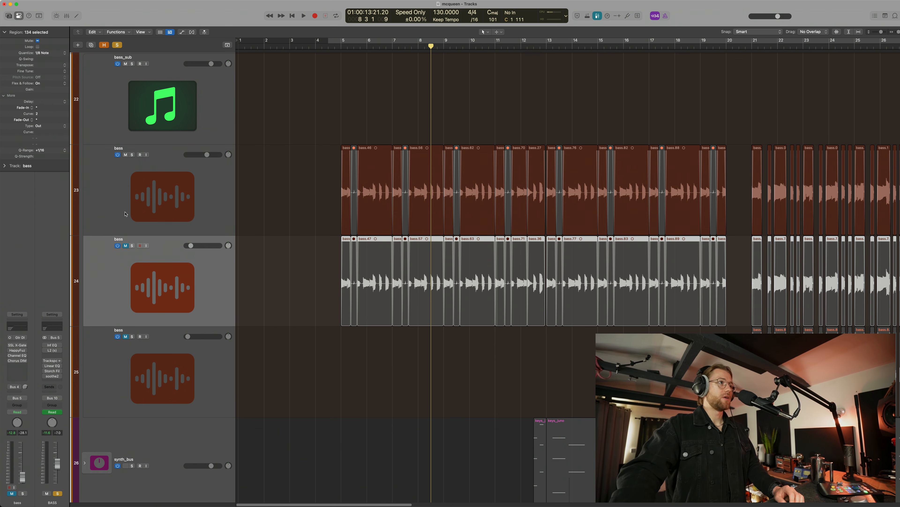
click(126, 155)
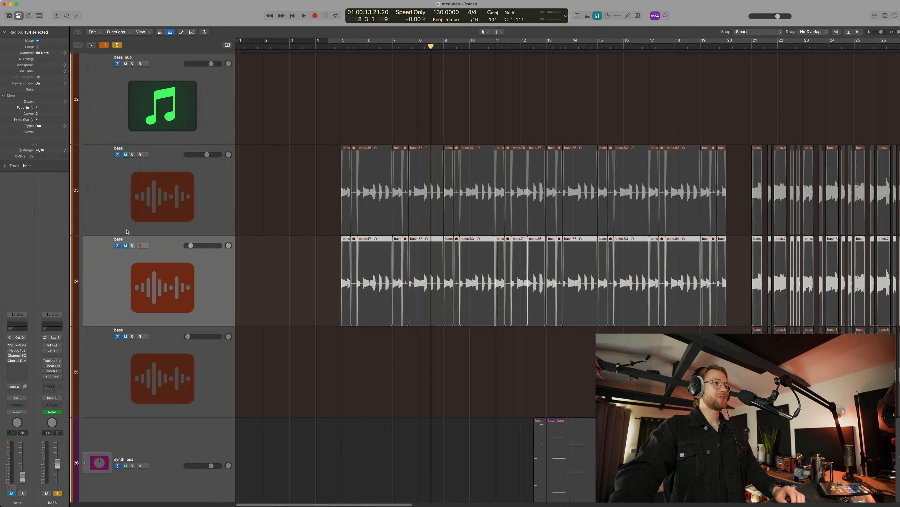
click(126, 247)
click(276, 195)
drag(276, 195, 543, 374)
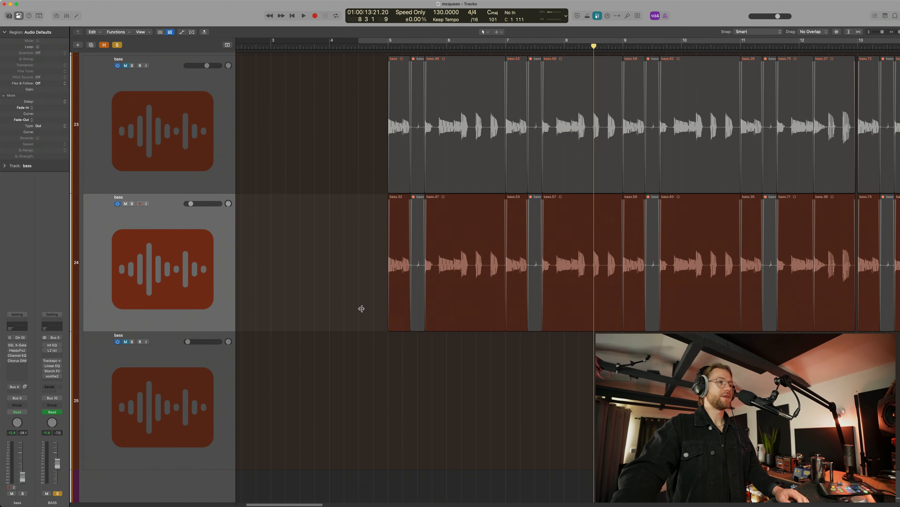
click(160, 270)
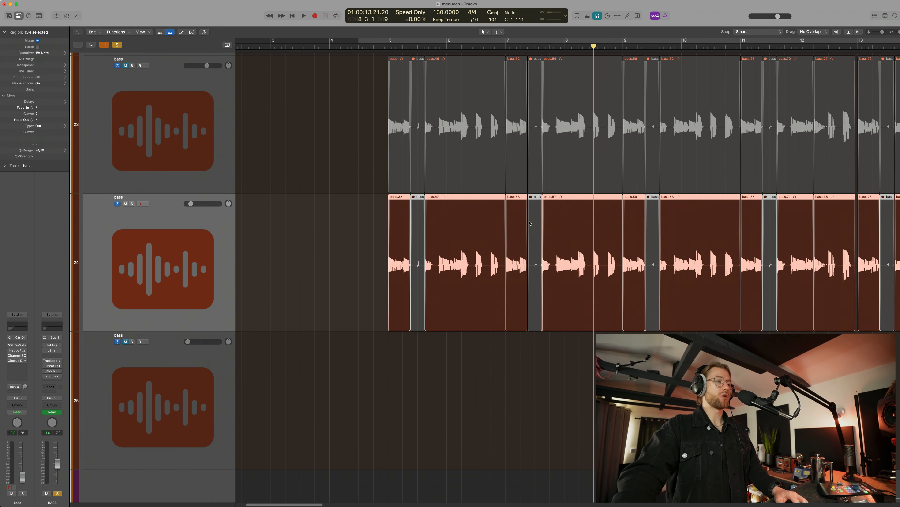
Step: Solo the second bass track and audition it dry from just before bar 5
click(381, 45)
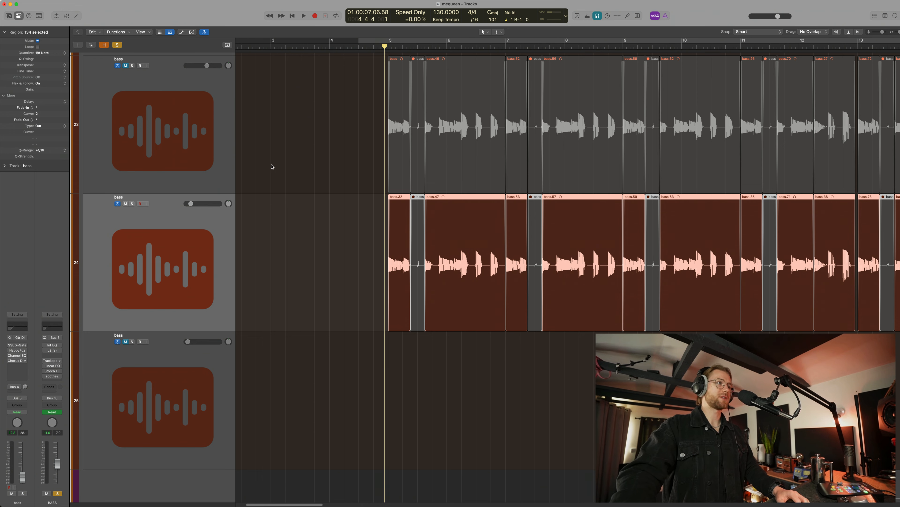
key(ctrl+s)
key(space)
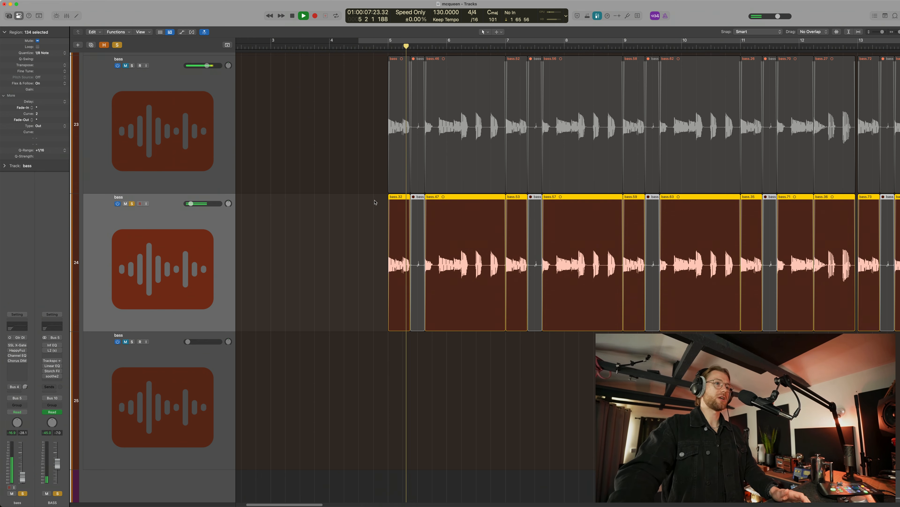
key(space)
Step: Enable SSL X-Gate on the second bass track, review its gate settings, and close its window
mouse_move(19, 348)
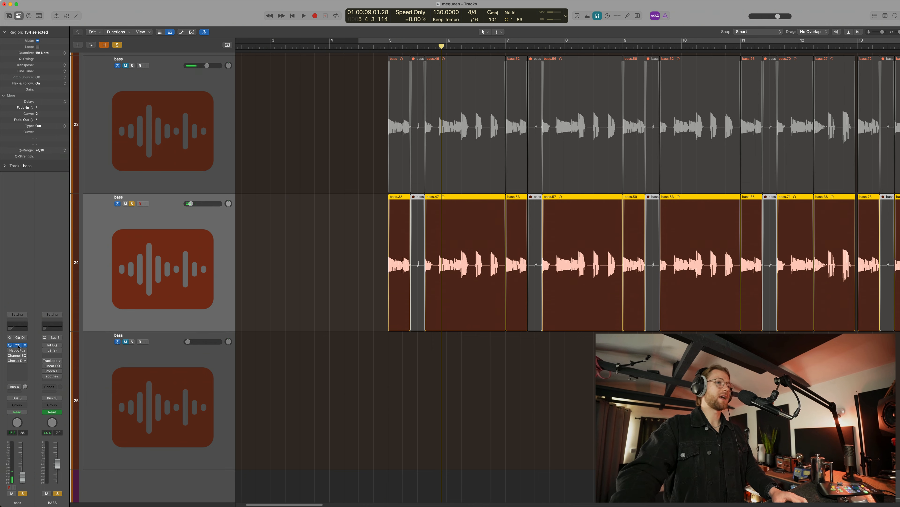
click(18, 346)
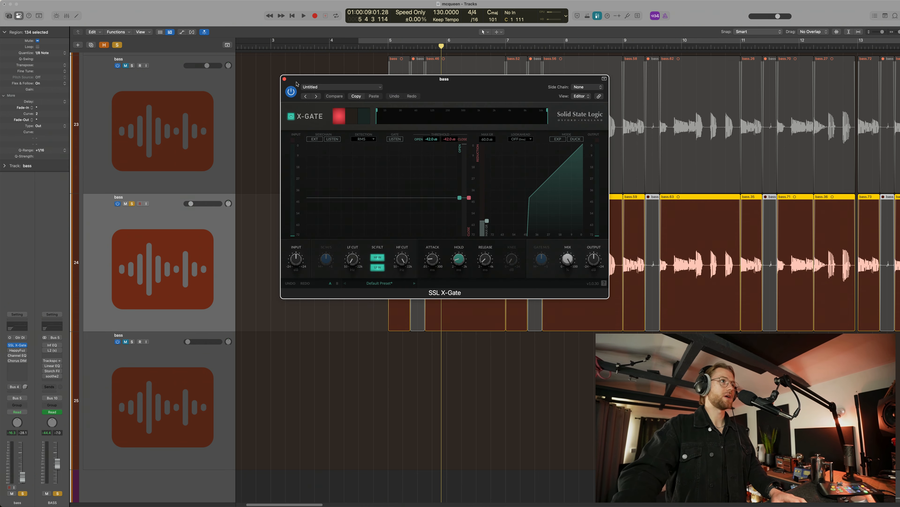
click(285, 79)
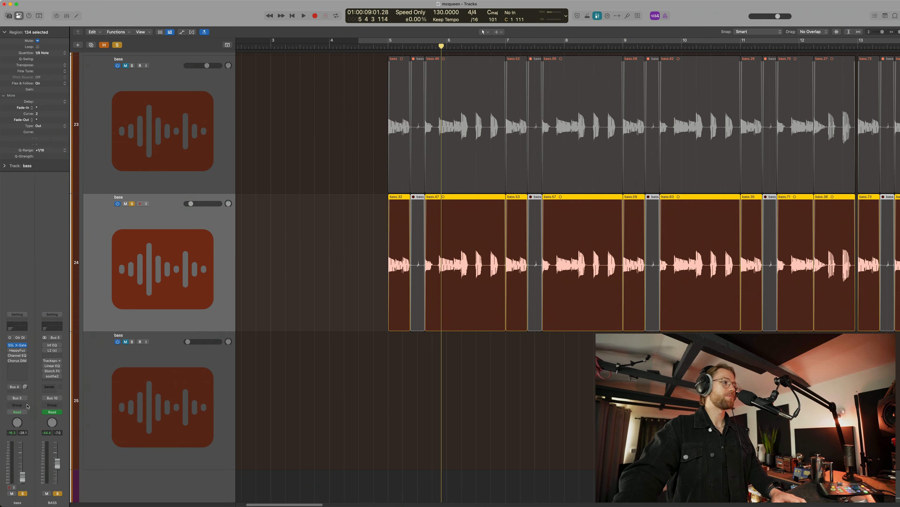
Step: Enable Happy Face Fuzz on the second bass track, open its window, and audition the fuzz from just before bar 5
click(20, 350)
click(19, 351)
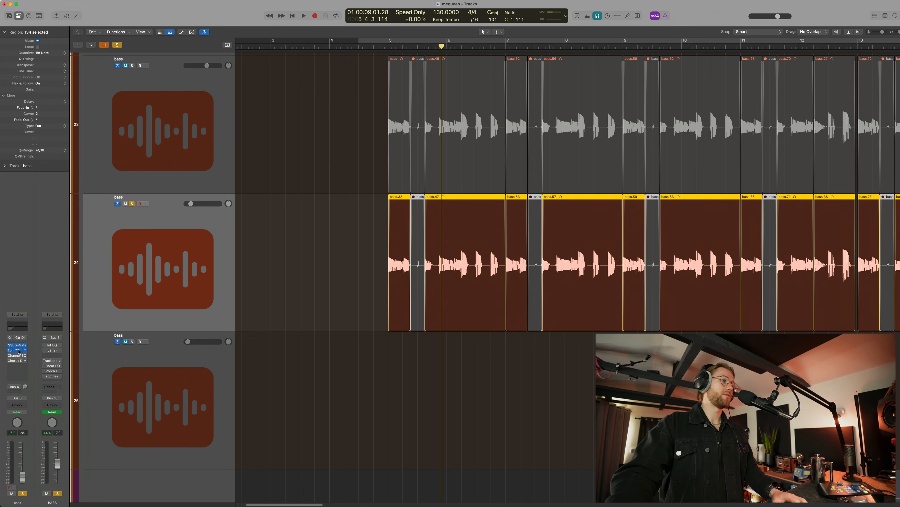
click(19, 350)
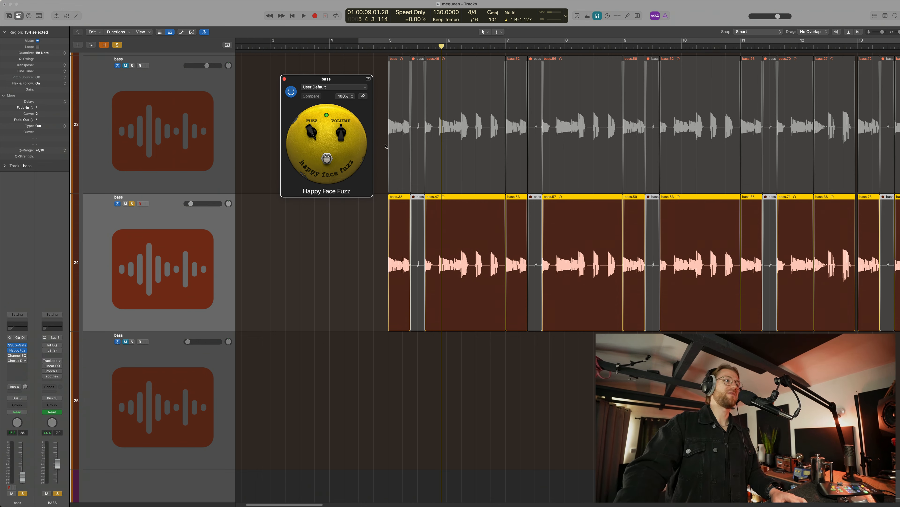
key(space)
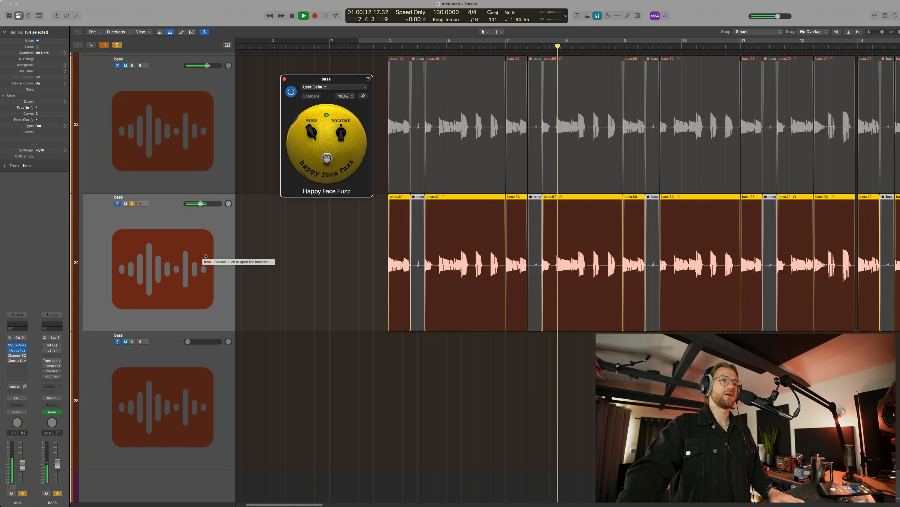
key(space)
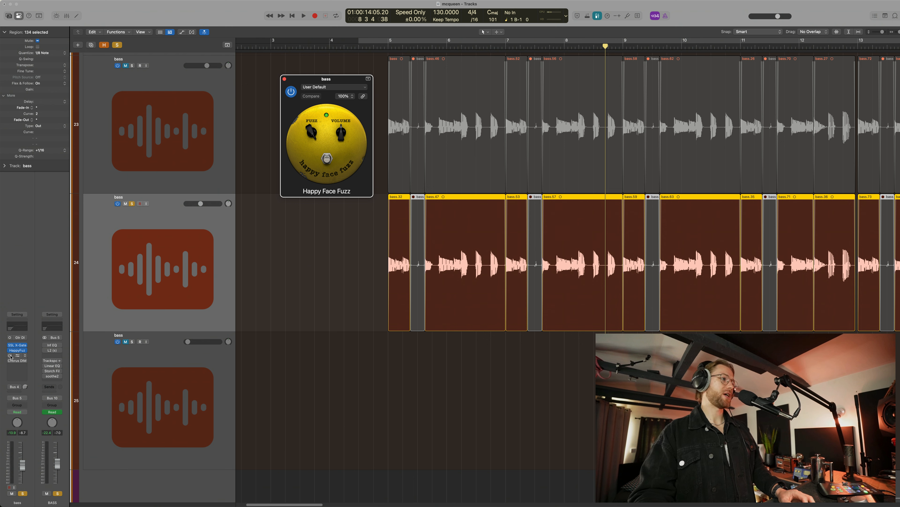
Step: Enable Channel EQ on the second bass track, review its low-cut band, and close its window
click(20, 357)
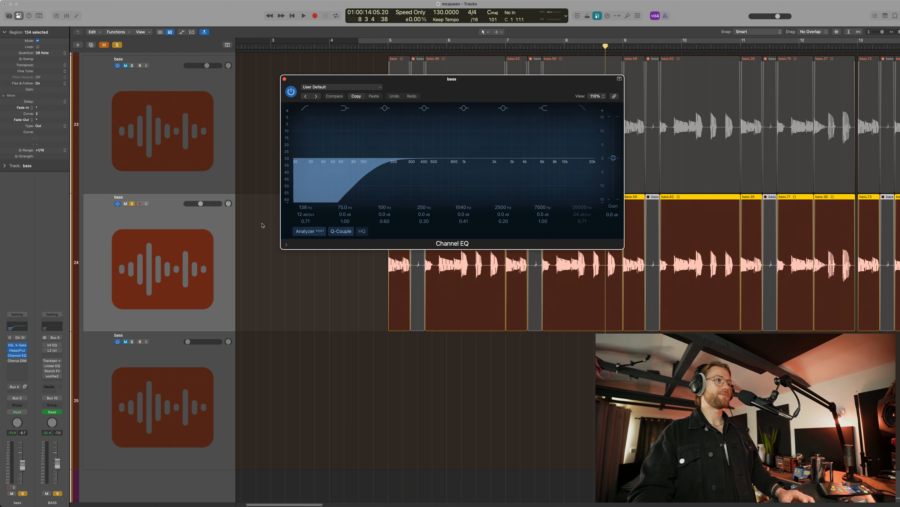
click(306, 205)
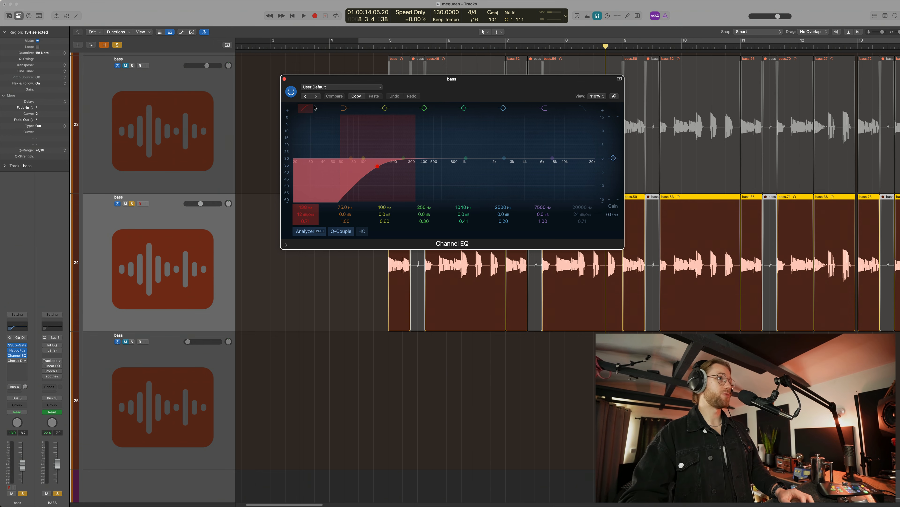
click(285, 79)
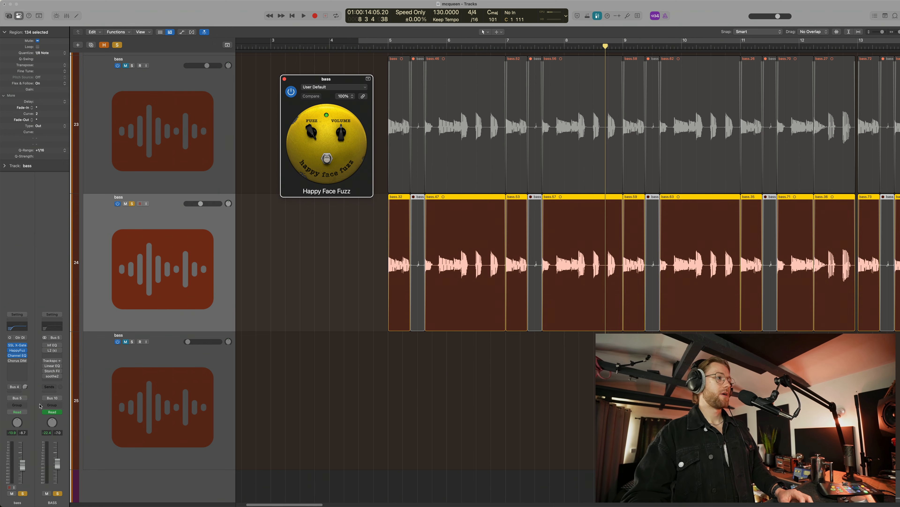
Step: Enable Chorus DIMENSION-D on the second bass track, audition the chorus, and close the open plug-in windows
click(10, 361)
click(16, 360)
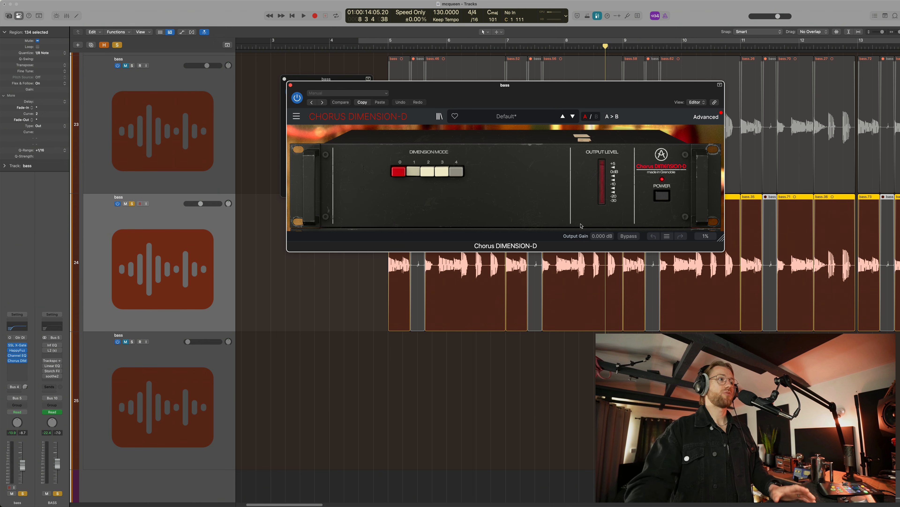
click(382, 323)
key(space)
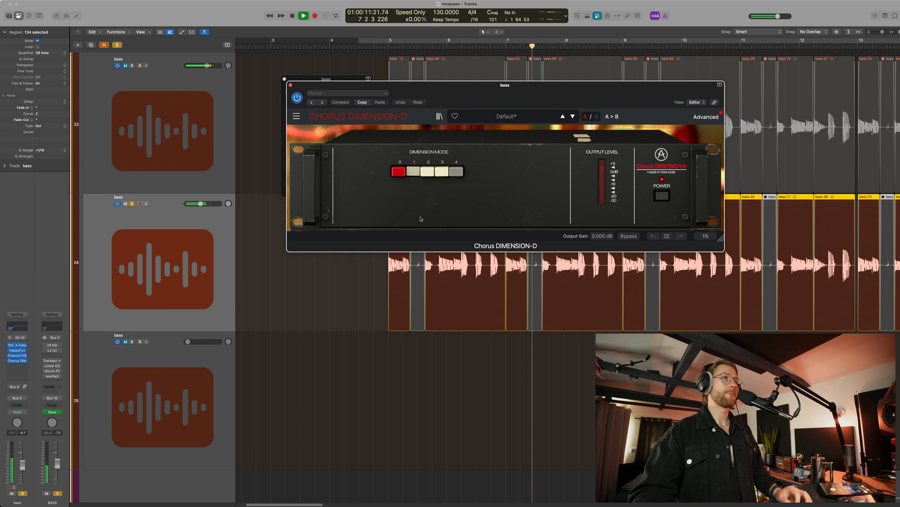
key(space)
click(291, 86)
click(284, 79)
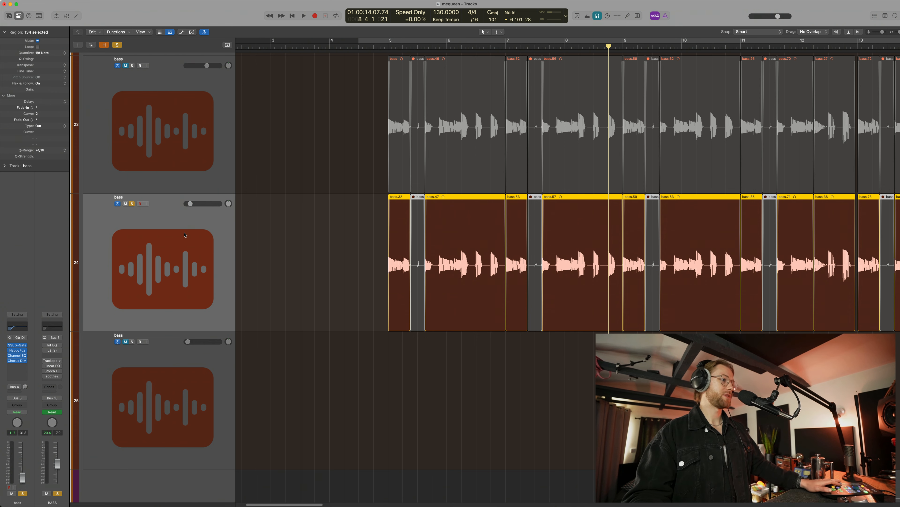
Step: Solo the first bass track alongside the second and compare playback with the second's solo off and on
click(132, 66)
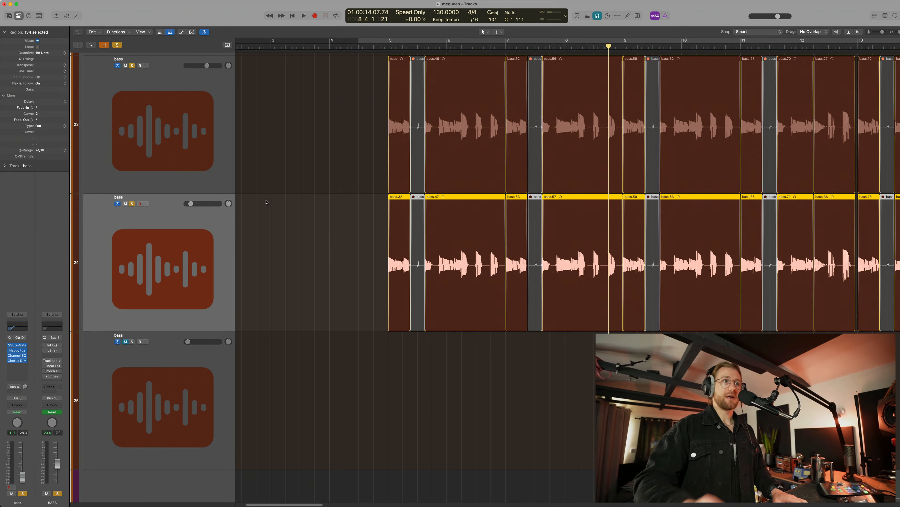
key(space)
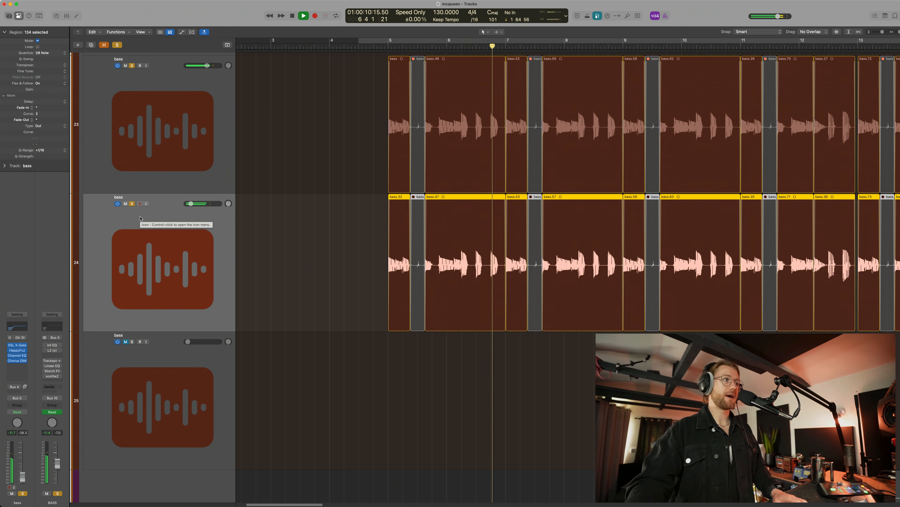
click(131, 203)
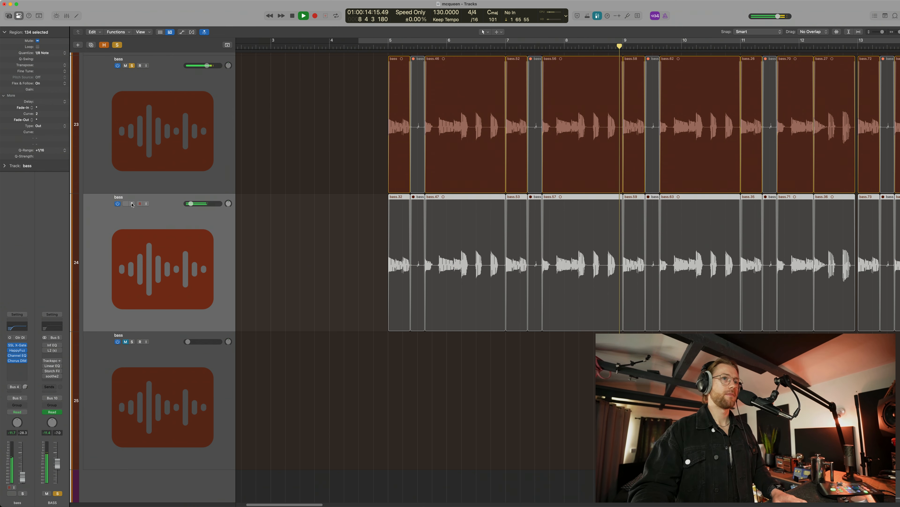
click(132, 203)
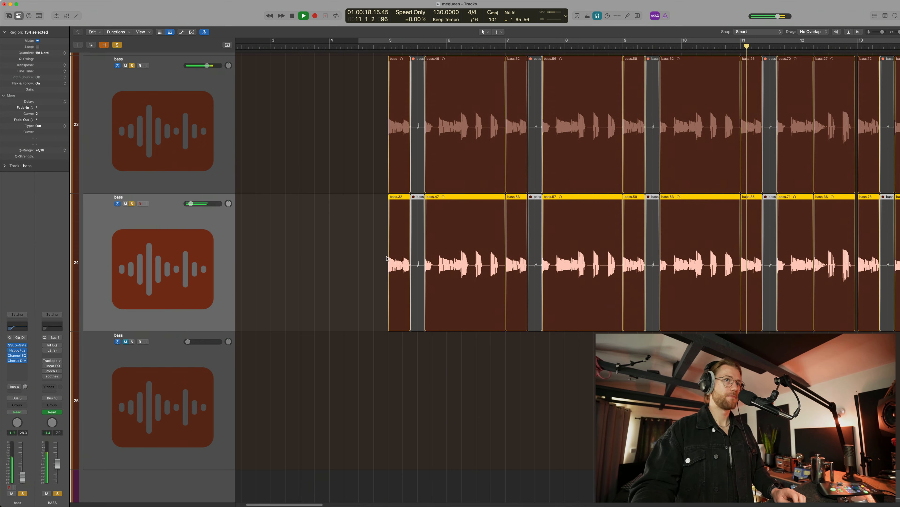
Step: Clear the region selection in the arrangement and stop playback
key(super+Left)
key(super+Left)
key(super+Up)
key(super+Up)
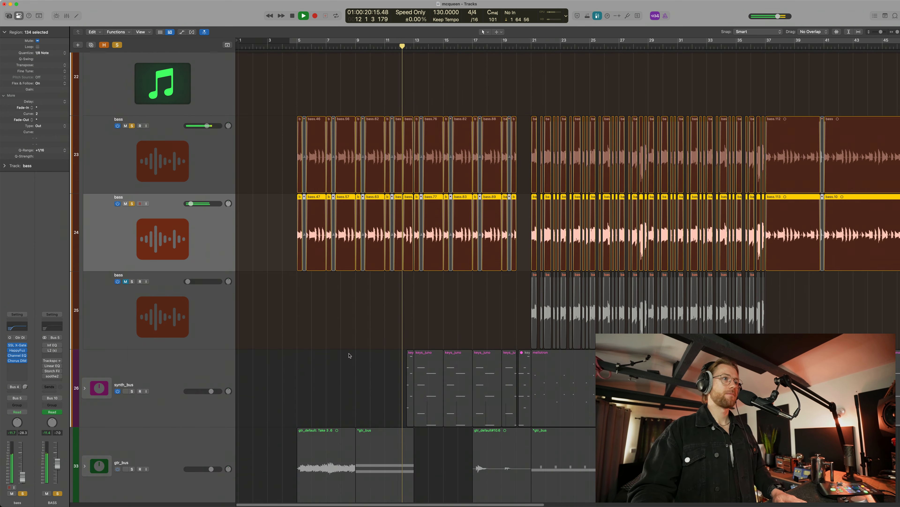
click(466, 315)
key(space)
Step: Solo the third bass track and turn off the solo on the first and second bass tracks
scroll(466, 315, right, 3)
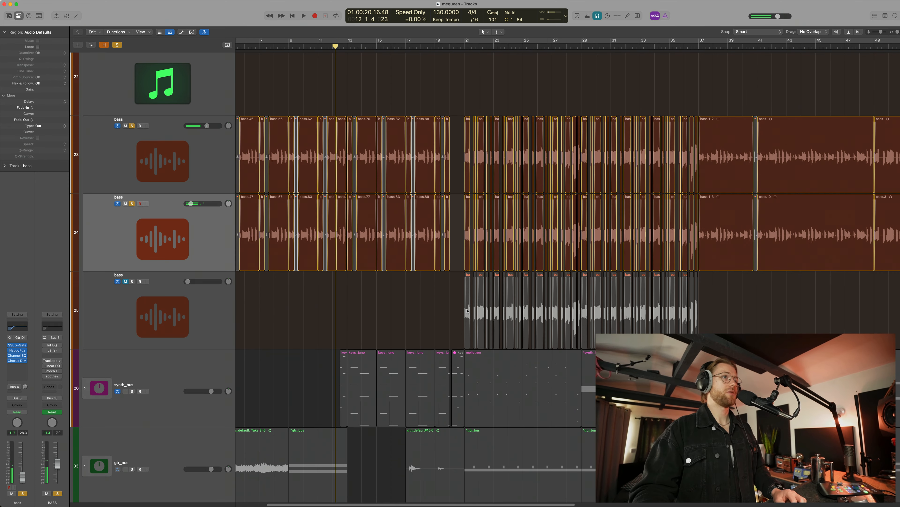
drag(439, 84, 587, 404)
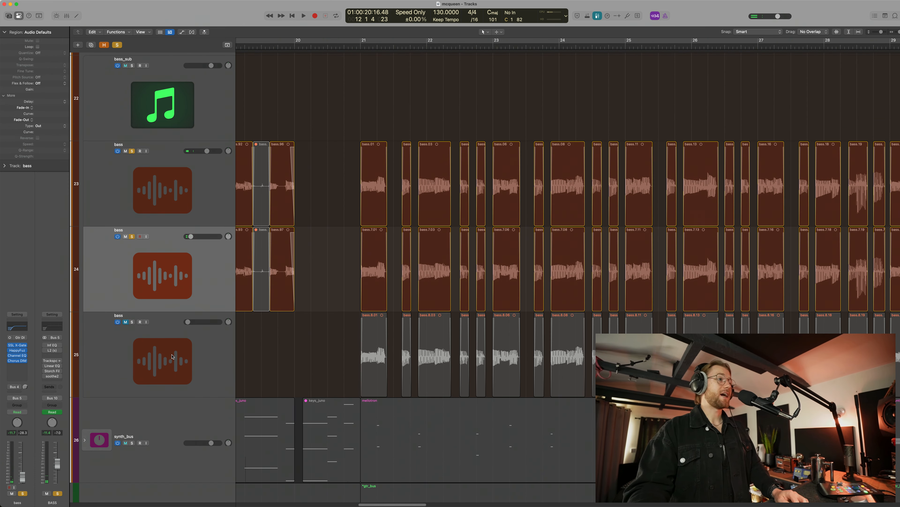
click(131, 321)
click(132, 321)
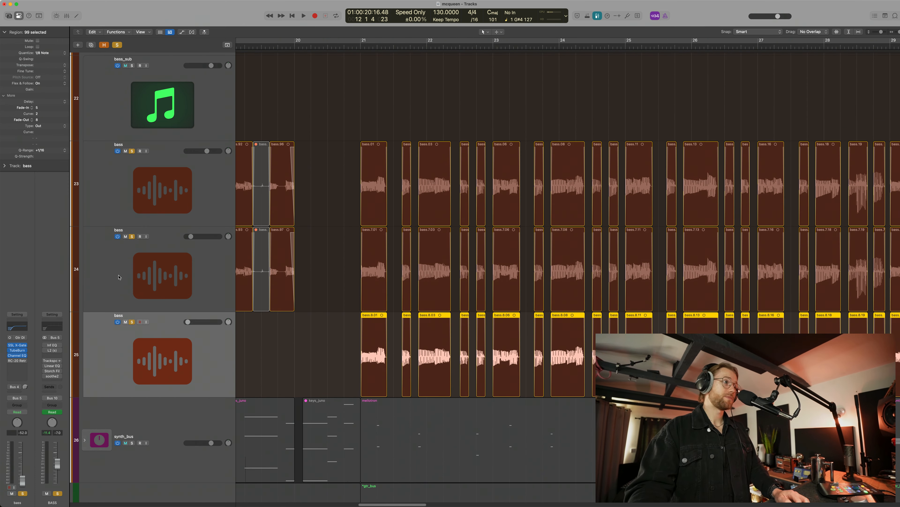
click(133, 237)
click(131, 151)
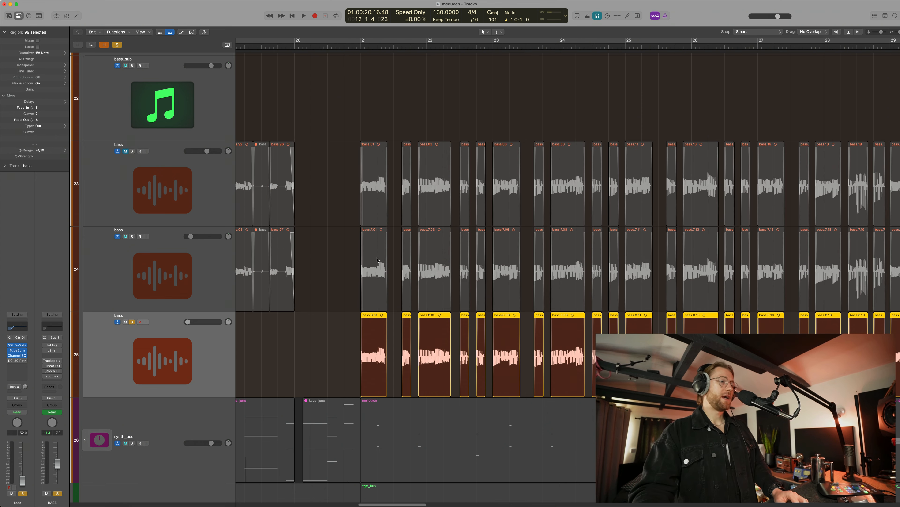
Step: Open Tube Burner on the third bass track, enlarge its window to review the settings, and close it
scroll(204, 346, down, 1)
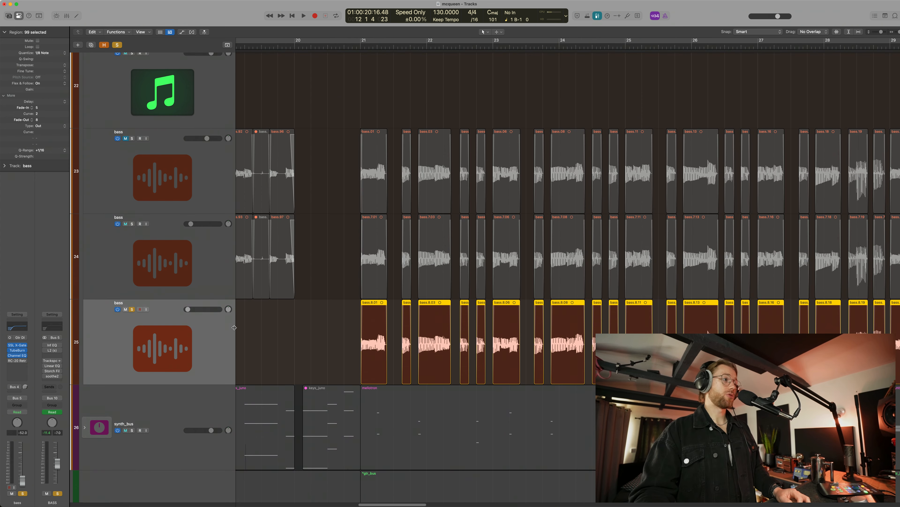
click(17, 350)
drag(358, 79, 450, 109)
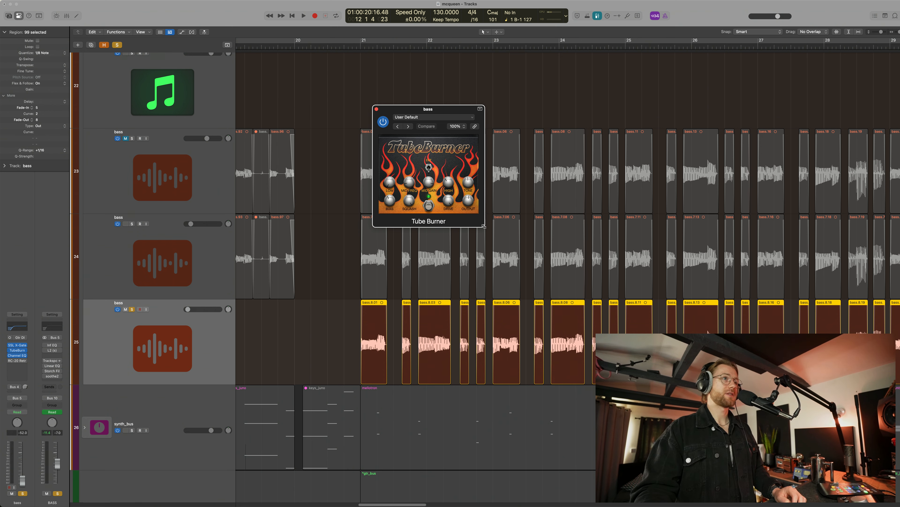
drag(494, 231, 561, 268)
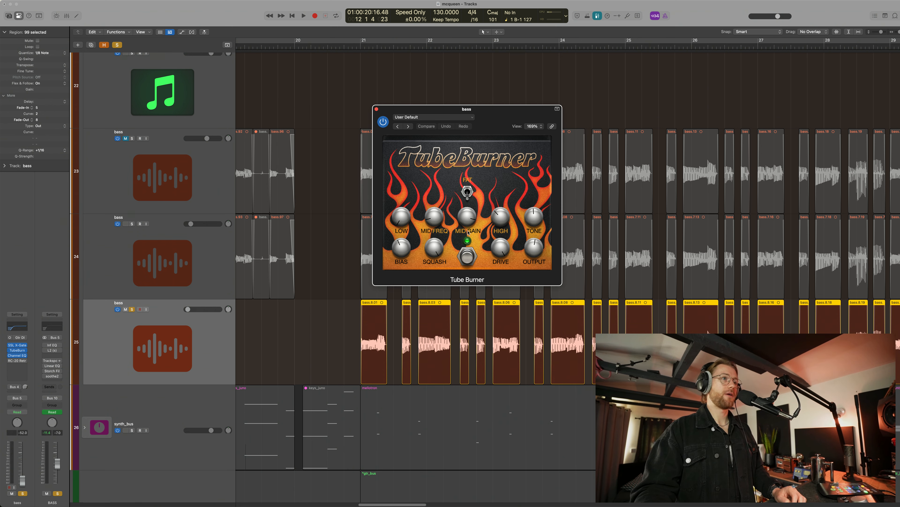
click(377, 109)
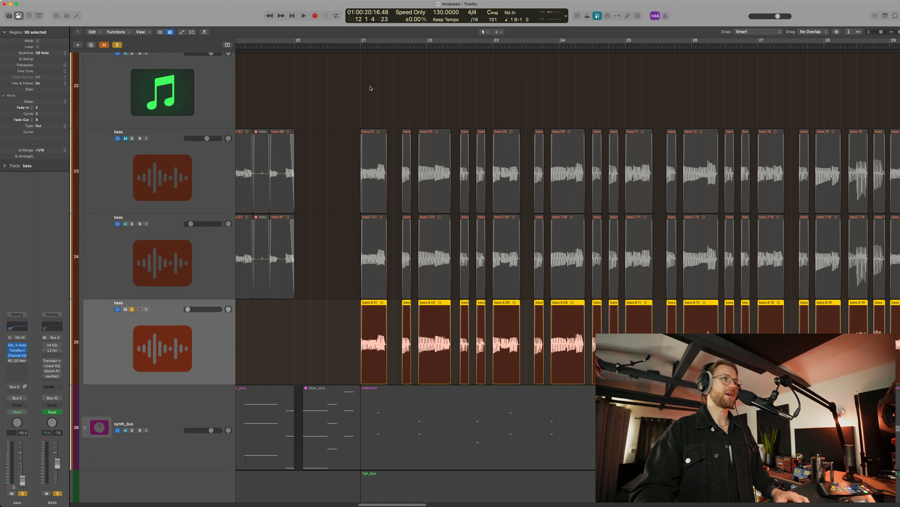
Step: Audition the third bass track from just before bar 21
click(356, 43)
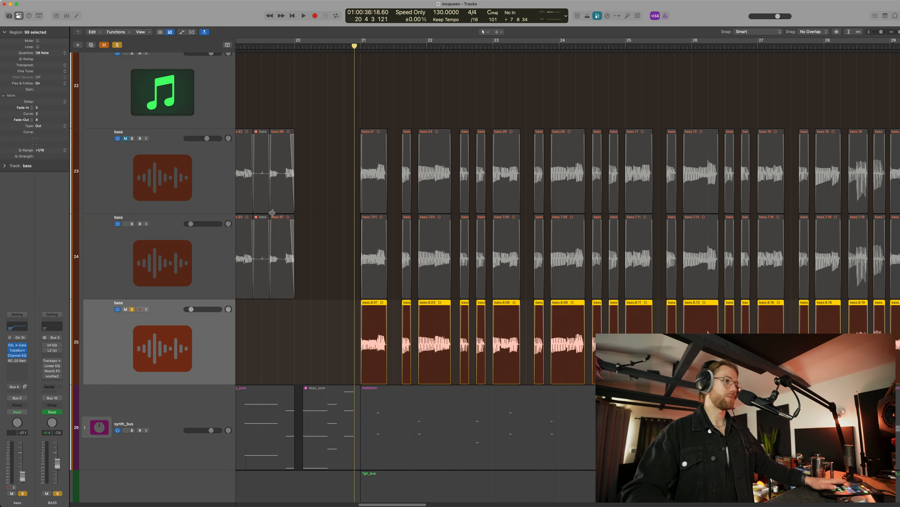
key(space)
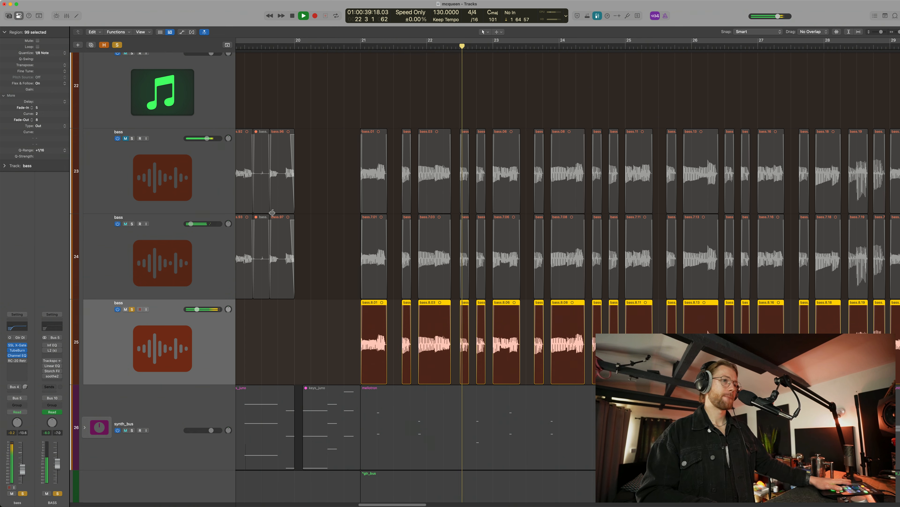
key(space)
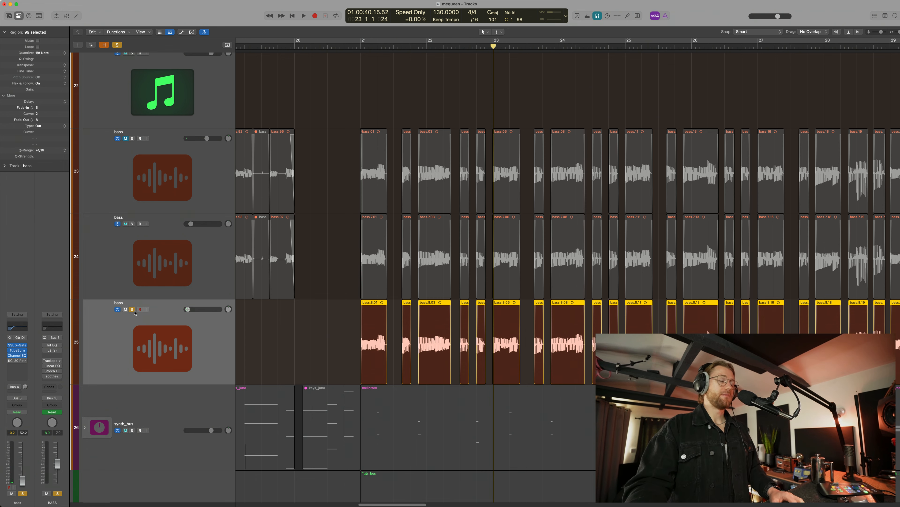
Step: Solo all three bass layers briefly, clear their solos, and unmute the first and third bass tracks
click(132, 138)
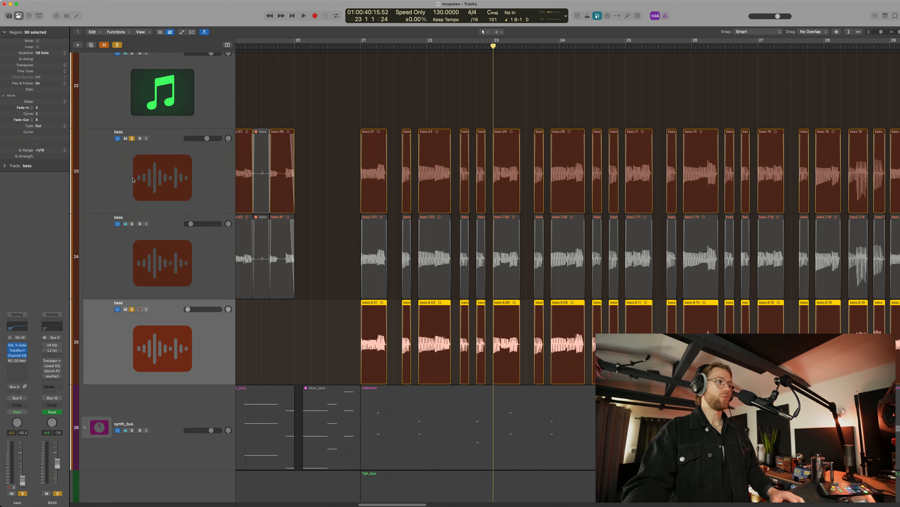
click(132, 224)
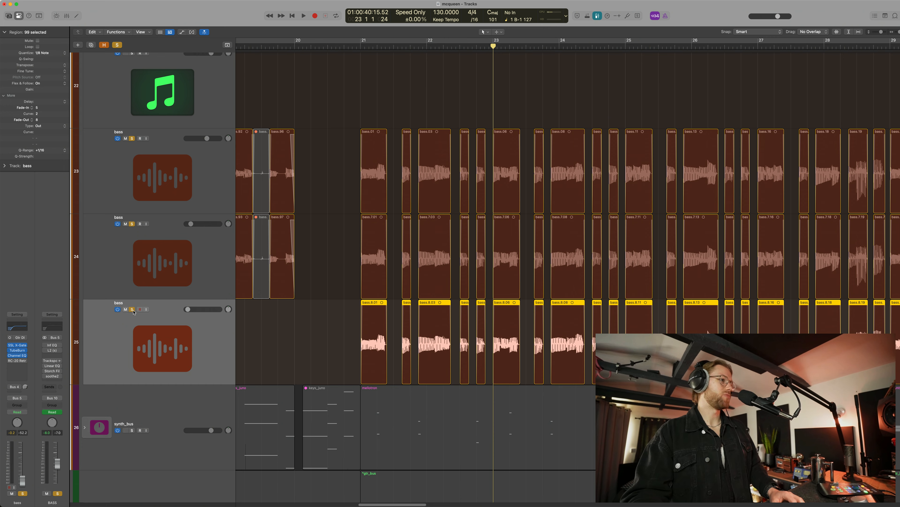
drag(133, 310, 132, 139)
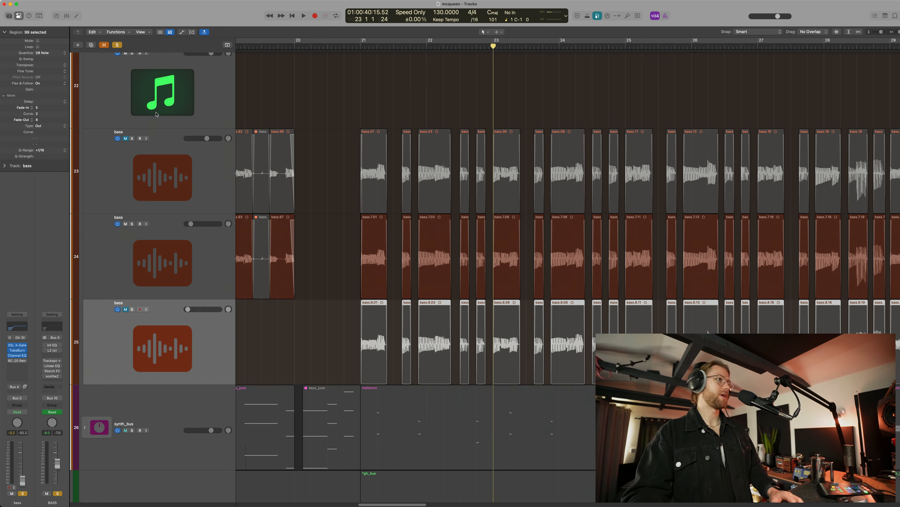
click(126, 139)
click(125, 308)
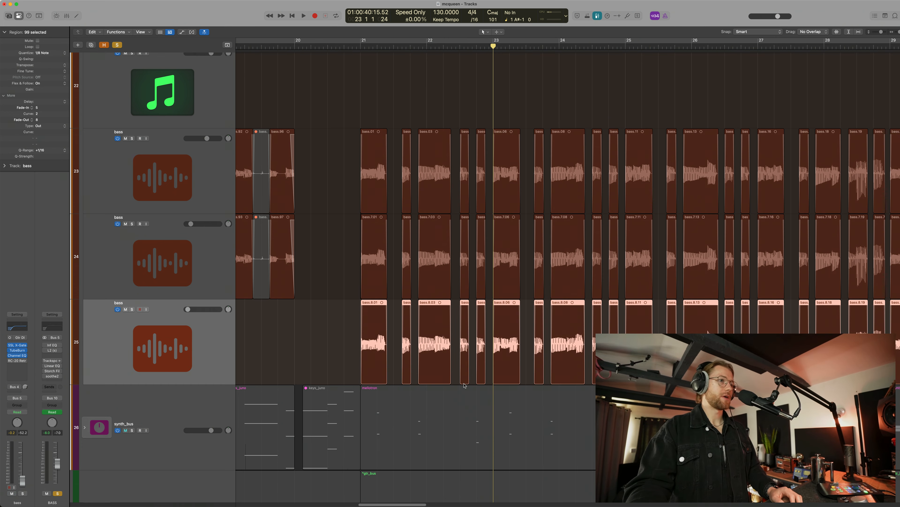
Step: Turn off the solo on the BASS stack and select all regions on the three bass tracks beneath it
scroll(361, 300, down, 10)
scroll(362, 300, left, 4)
scroll(362, 300, left, 5)
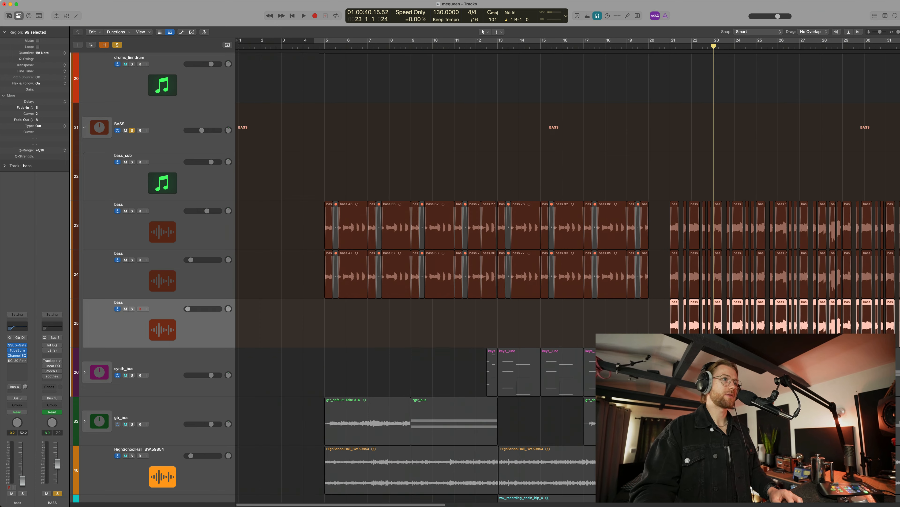
click(258, 167)
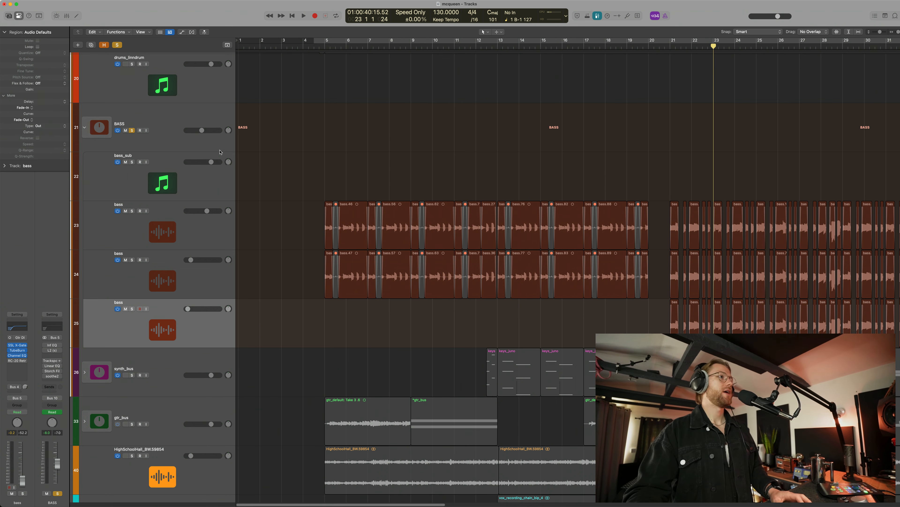
click(191, 119)
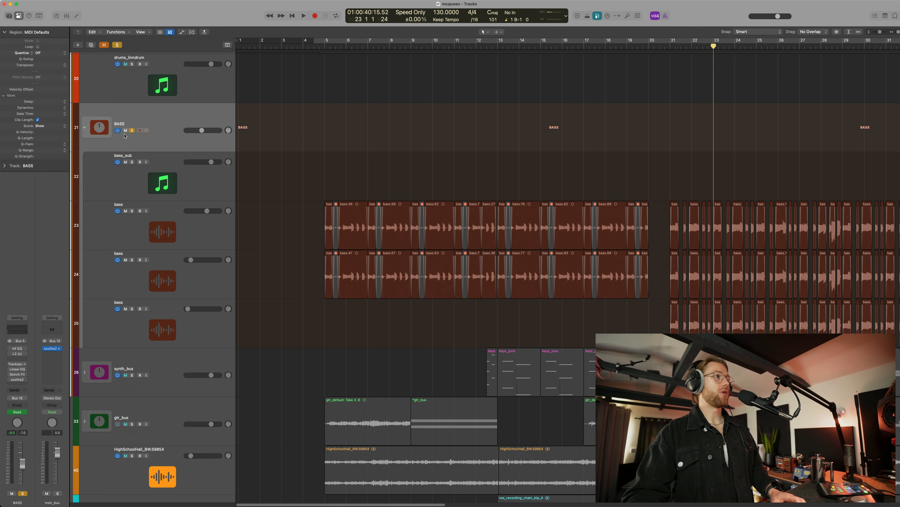
click(132, 131)
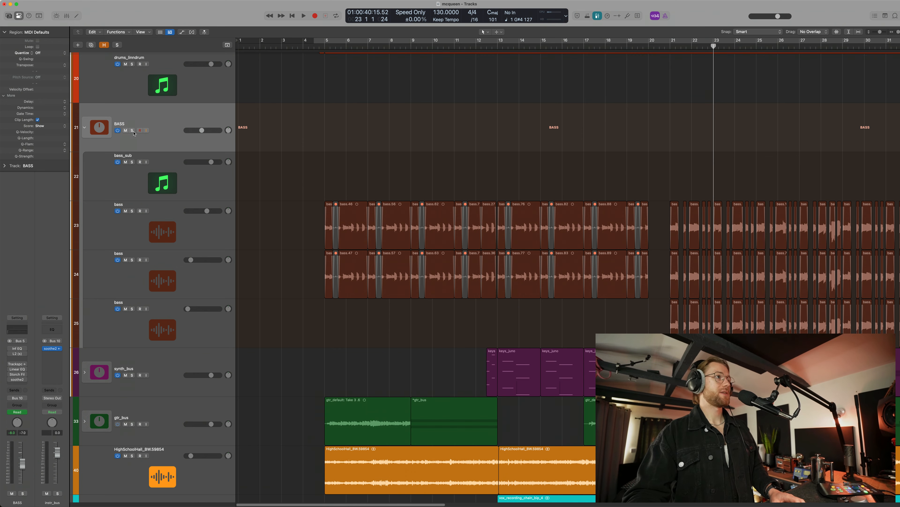
ctrl+alt+click(370, 169)
drag(253, 223, 793, 333)
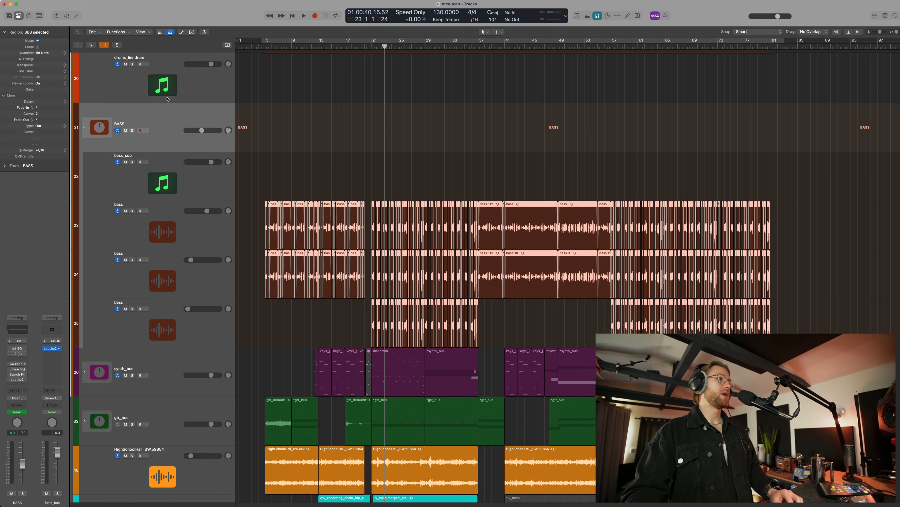
Step: Collapse the BASS track stack and solo it
click(112, 125)
click(85, 127)
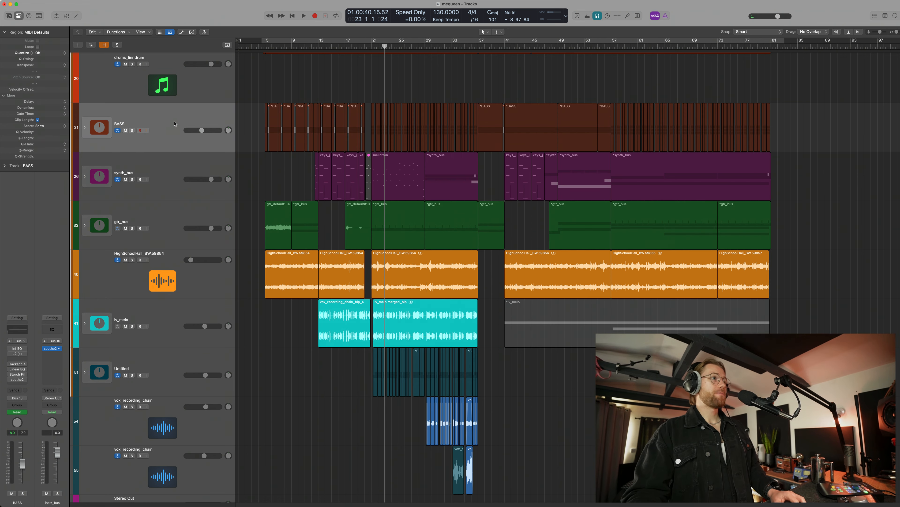
key(s)
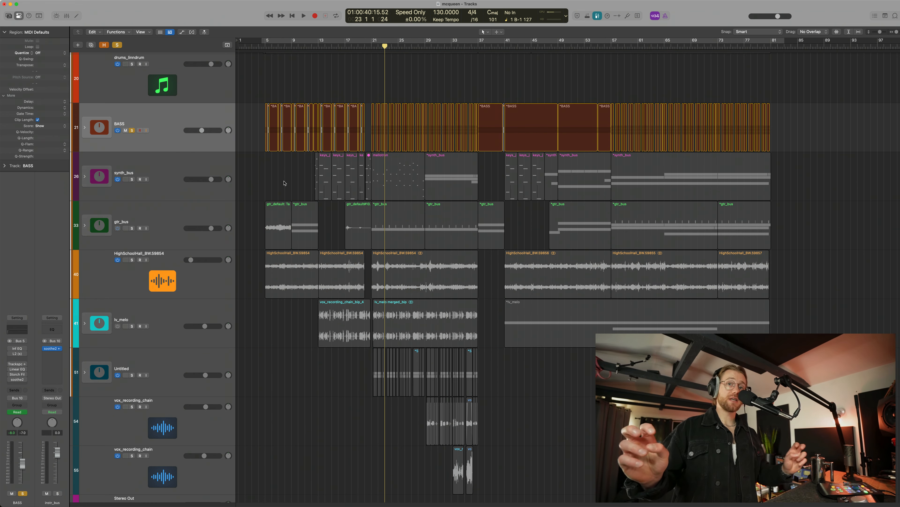
Step: Audition the soloed BASS stack from just before bar 5
key(super+Right)
key(super+Right)
key(super+Down)
scroll(291, 189, left, 8)
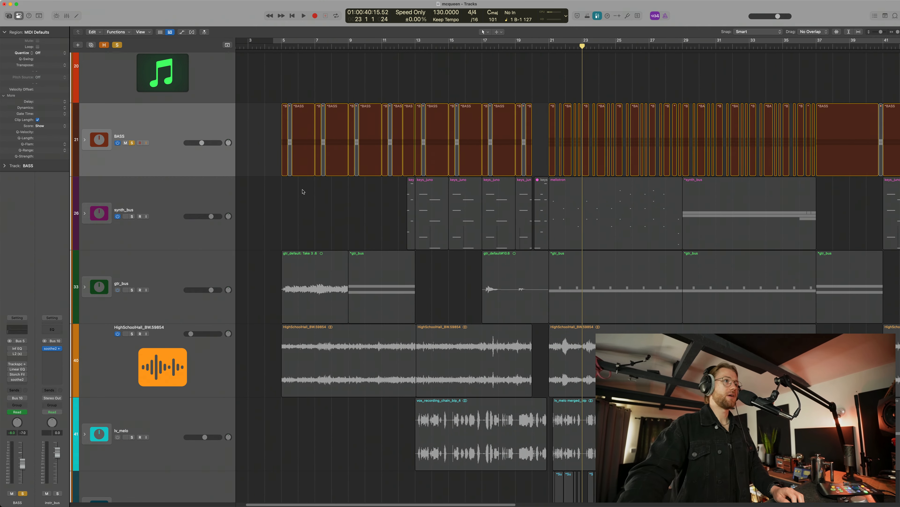
drag(330, 45, 305, 48)
key(space)
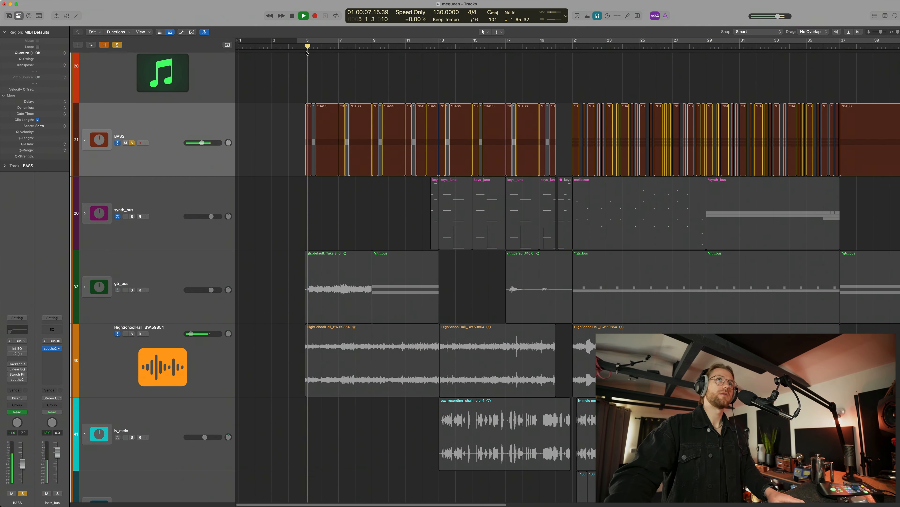
key(space)
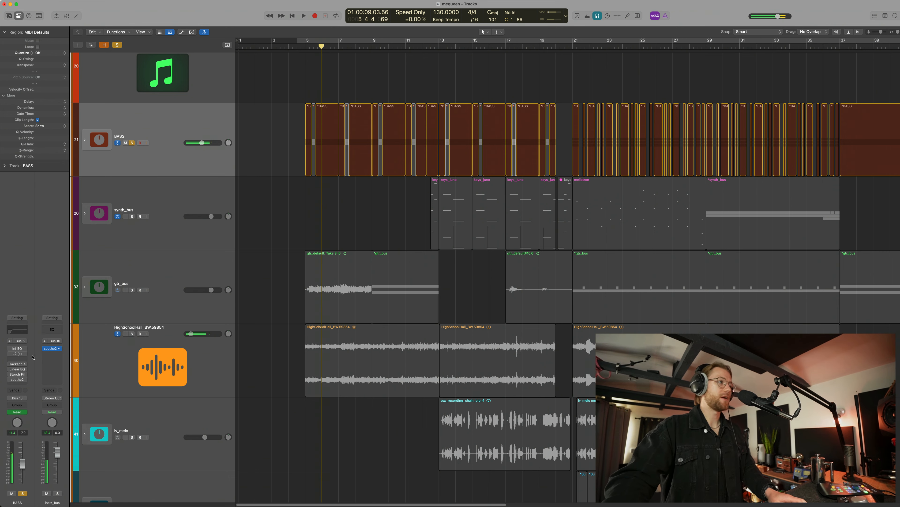
Step: Enable Infinity EQ on the BASS stack, review its low-cut, low-shelf and upper-mid boost bands, and close its window
mouse_move(10, 348)
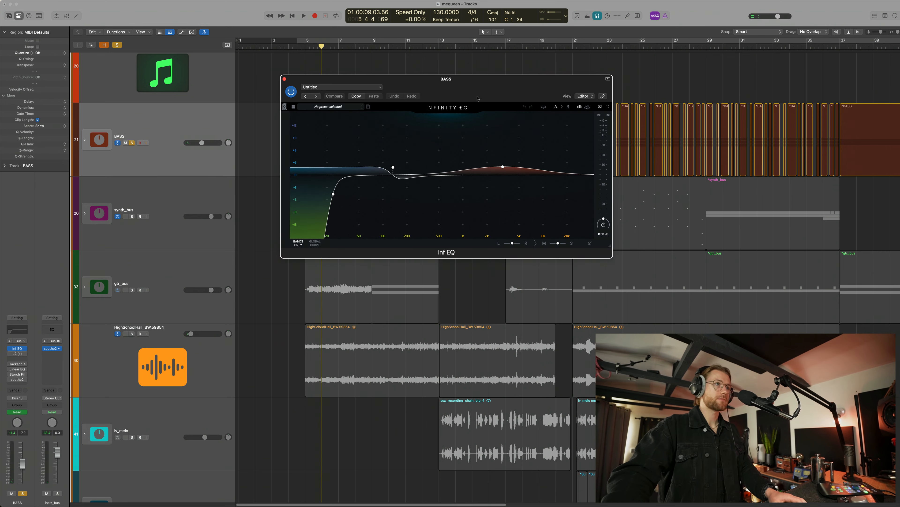
drag(477, 99, 557, 132)
click(413, 227)
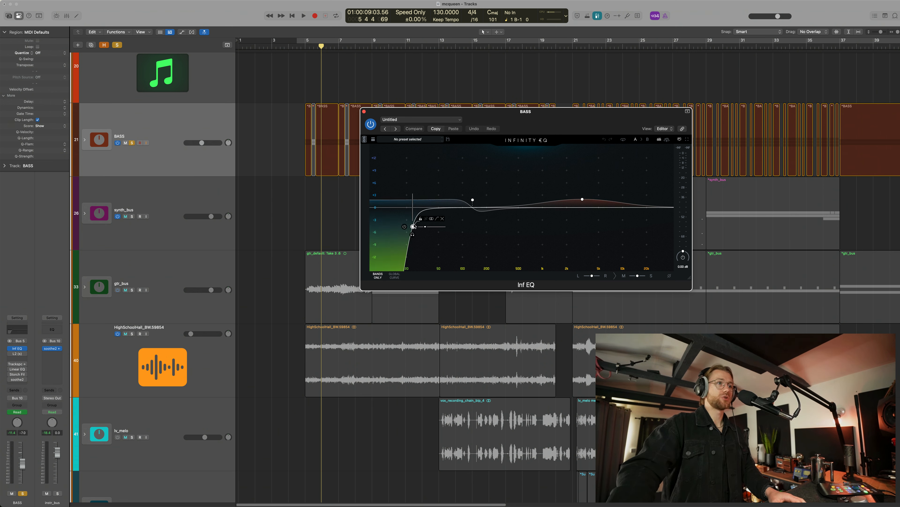
click(471, 201)
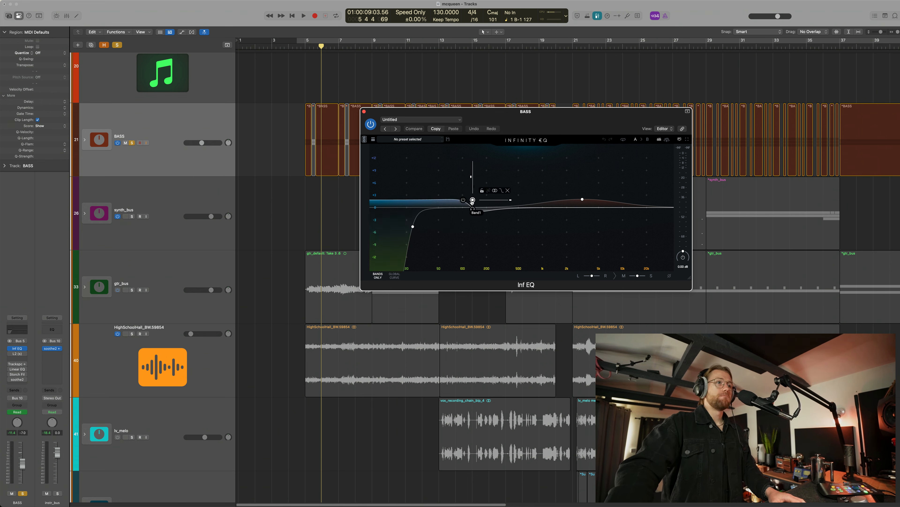
click(472, 200)
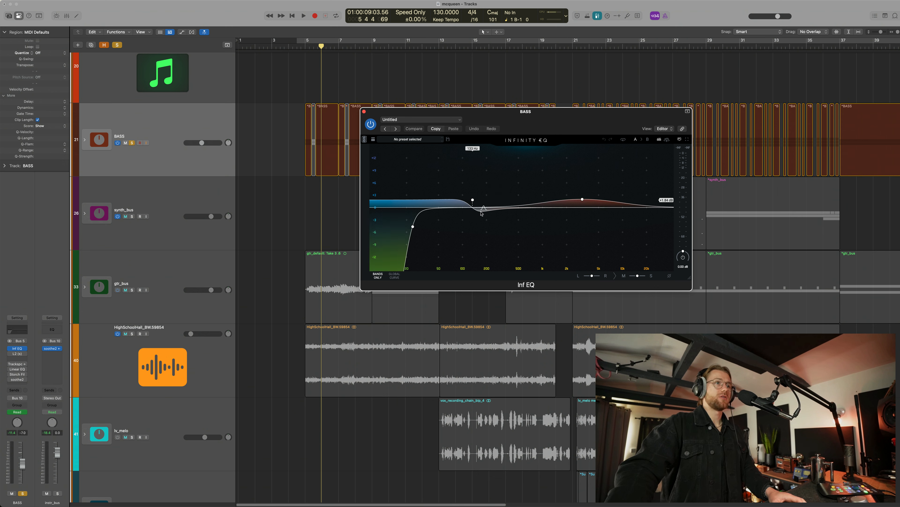
mouse_move(474, 208)
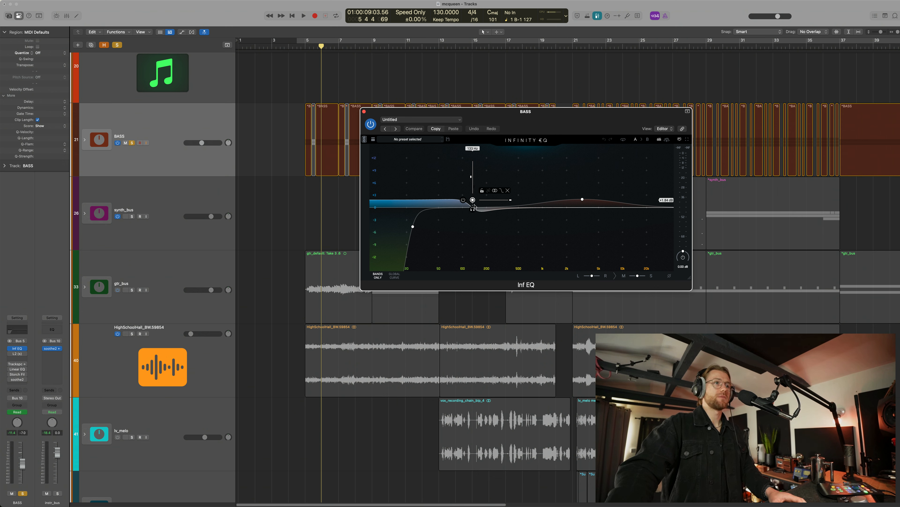
mouse_move(585, 201)
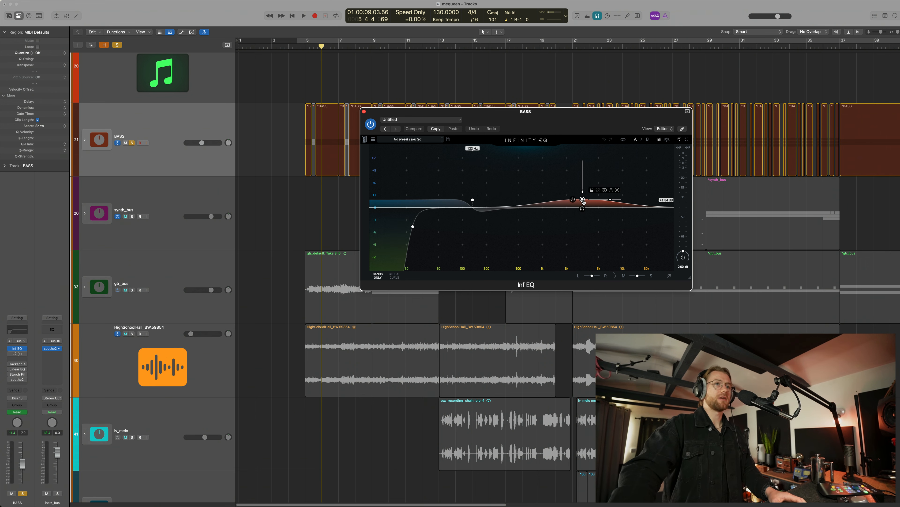
drag(584, 202, 583, 200)
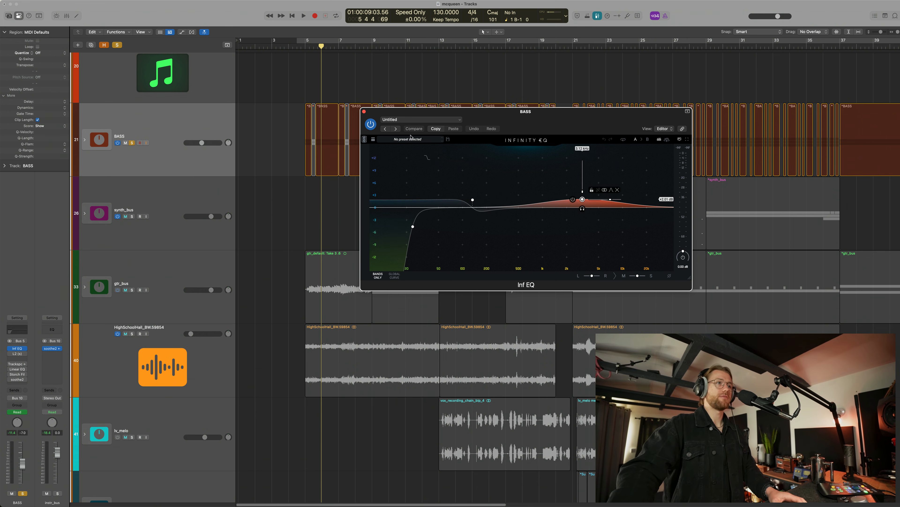
click(365, 112)
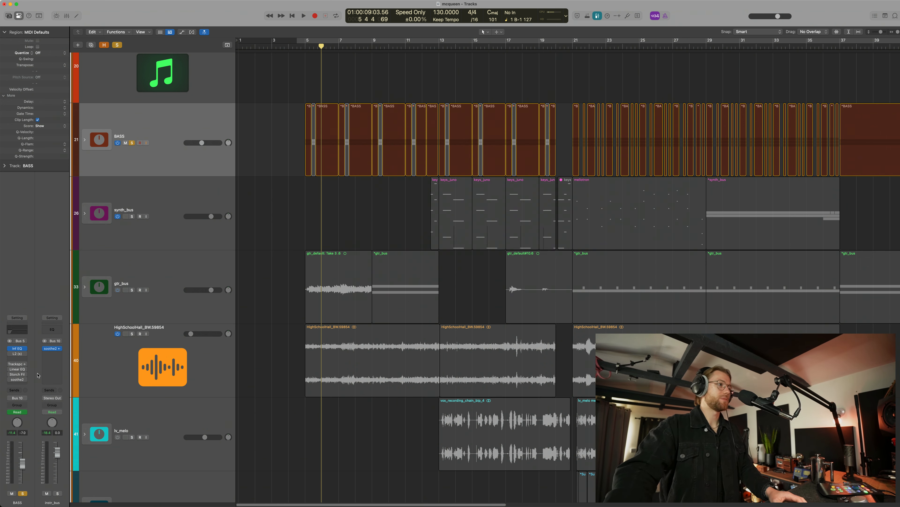
Step: Enable the L2 limiter on the BASS stack and audition the soloed stack through it
click(18, 353)
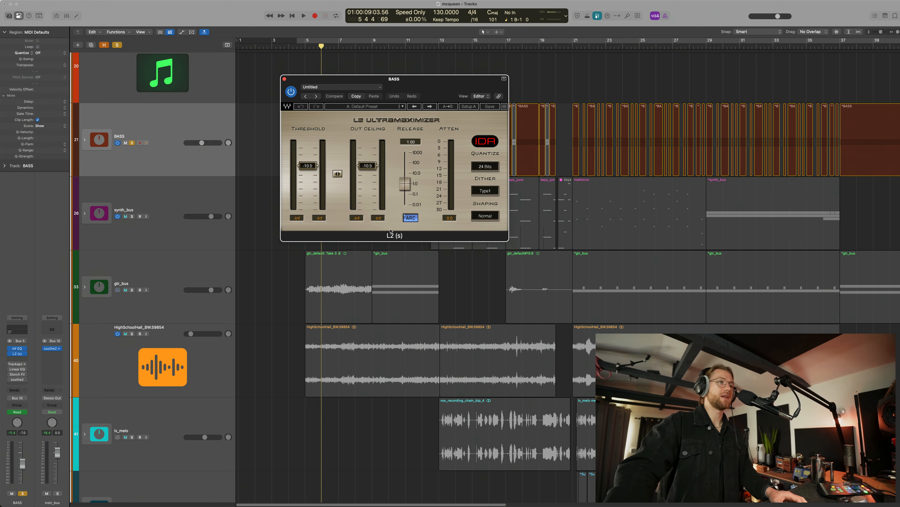
drag(430, 89, 584, 260)
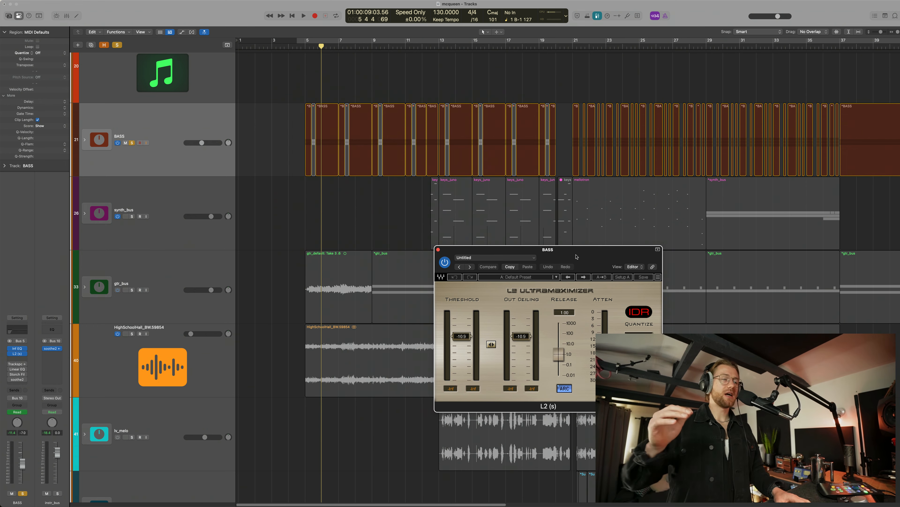
key(space)
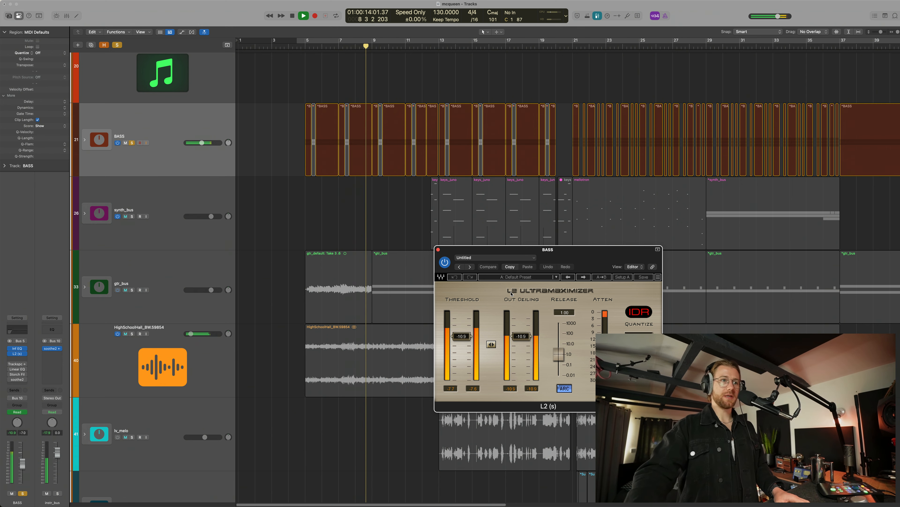
key(space)
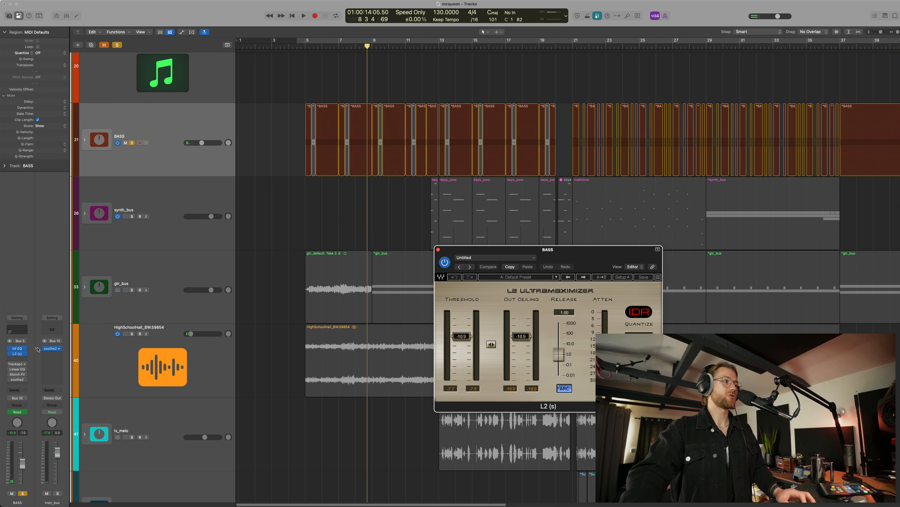
Step: Enable Trackspacer on the BASS stack and close the L2 window
click(18, 365)
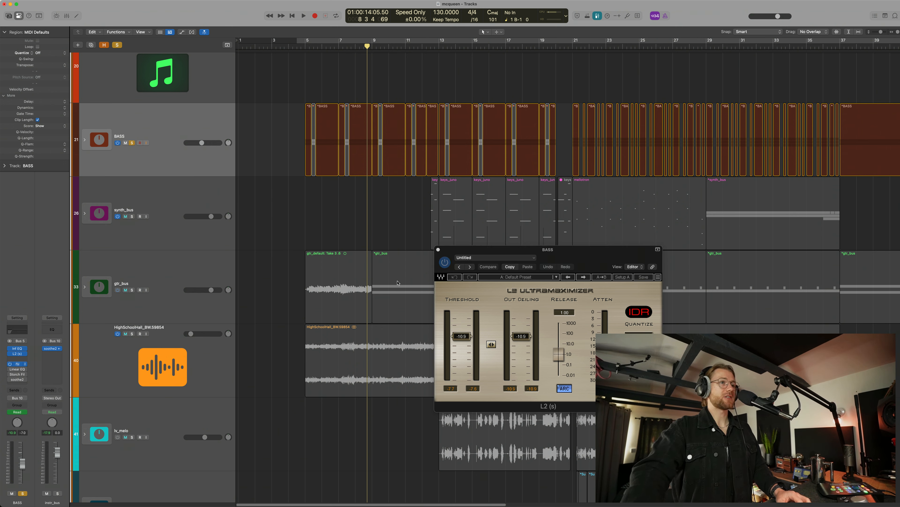
click(508, 251)
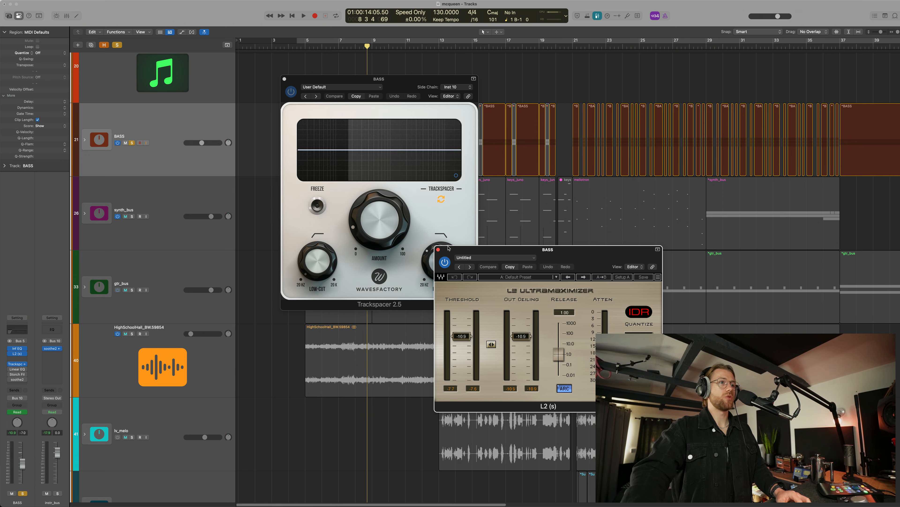
click(438, 249)
Step: Solo the drums stack alongside BASS, keeping the Trackspacer window open clear of the track list
key(super+Up)
key(super+Up)
key(super+Up)
key(super+Up)
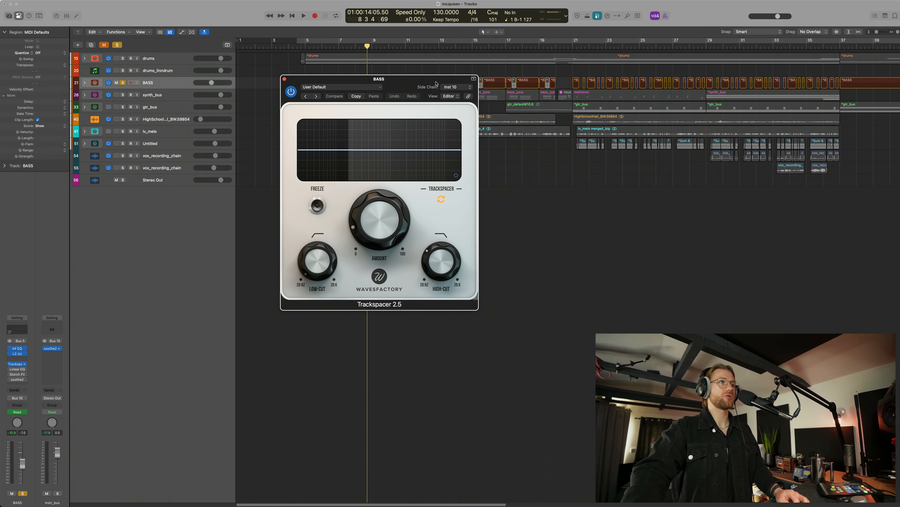
drag(436, 83, 649, 144)
click(123, 59)
key(super+Down)
key(super+Down)
key(super+Down)
key(super+Down)
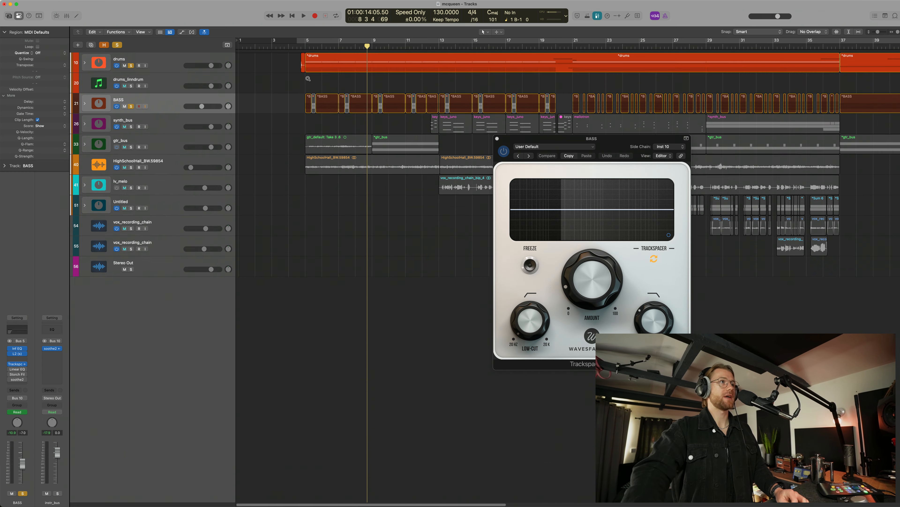
Step: Audition the drums and BASS stacks together from bar 5 while watching Trackspacer's response
click(305, 47)
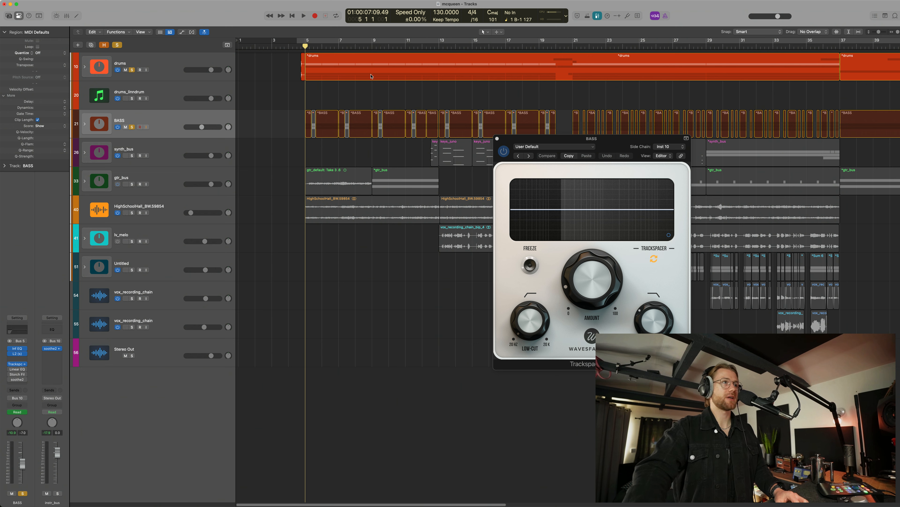
key(space)
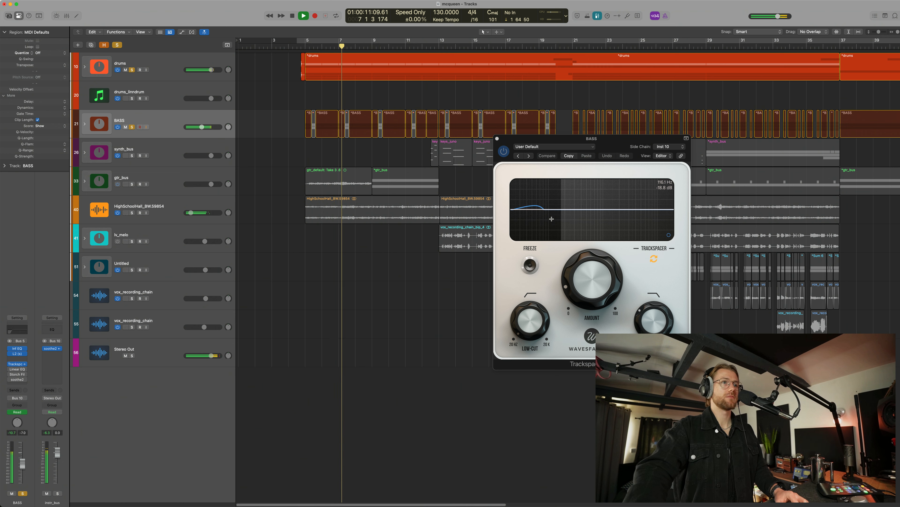
key(space)
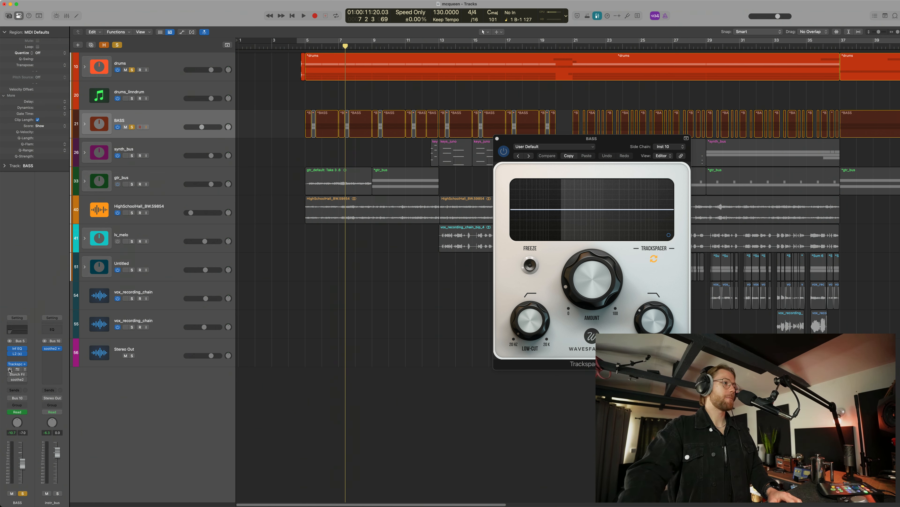
Step: Enable Linear Phase EQ on the BASS stack and display its Low Cut Frequency automation
click(18, 370)
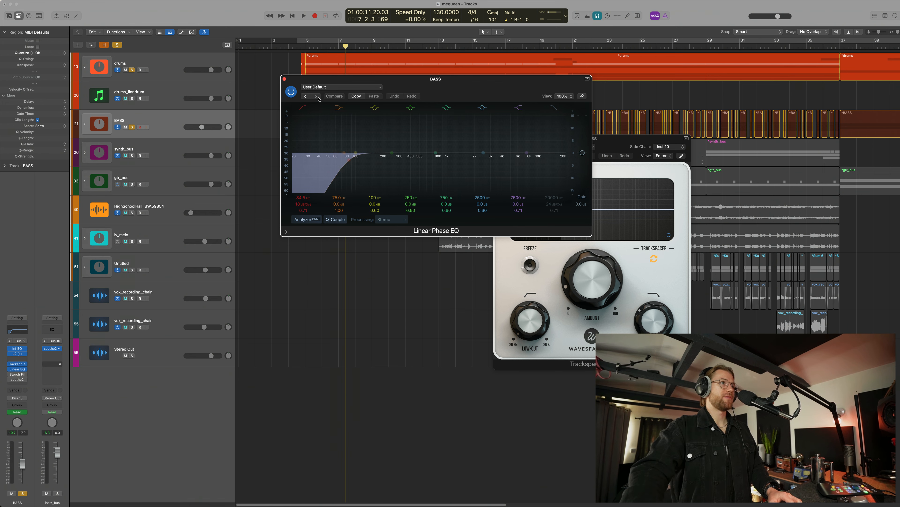
drag(408, 79, 477, 201)
key(a)
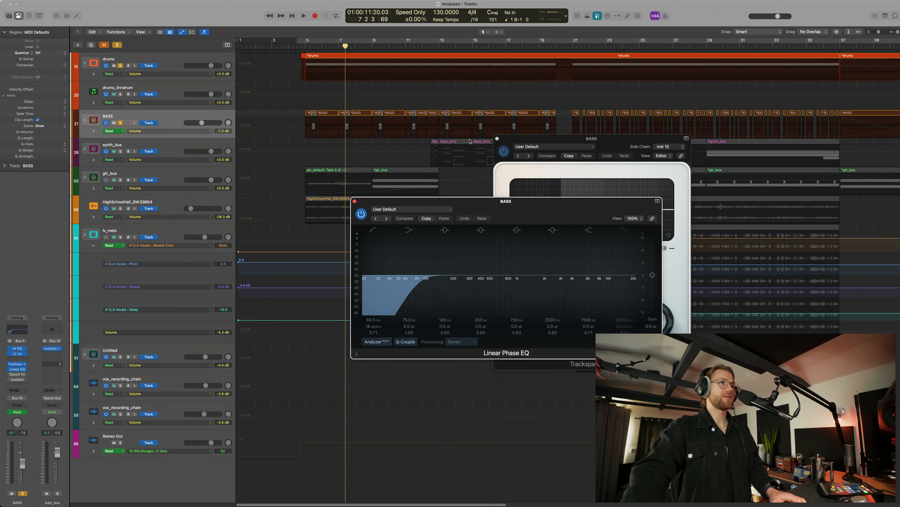
click(205, 131)
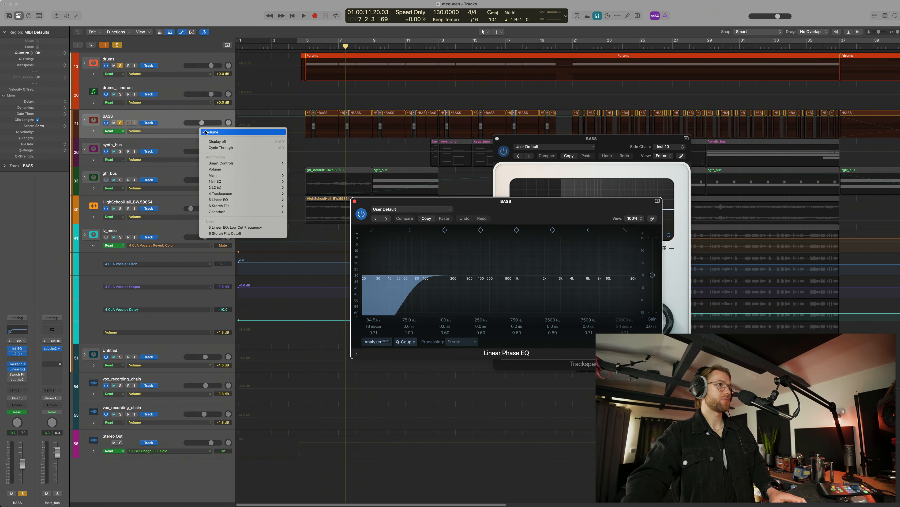
click(260, 228)
Step: Close the Trackspacer window and enlarge the tracks to expose the BASS automation lane
drag(512, 135, 660, 144)
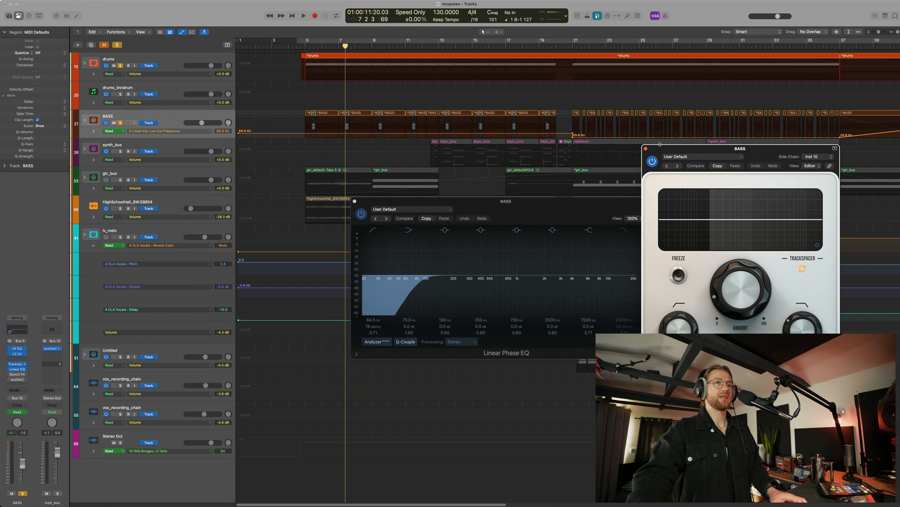
click(646, 149)
key(super+Down)
key(super+Down)
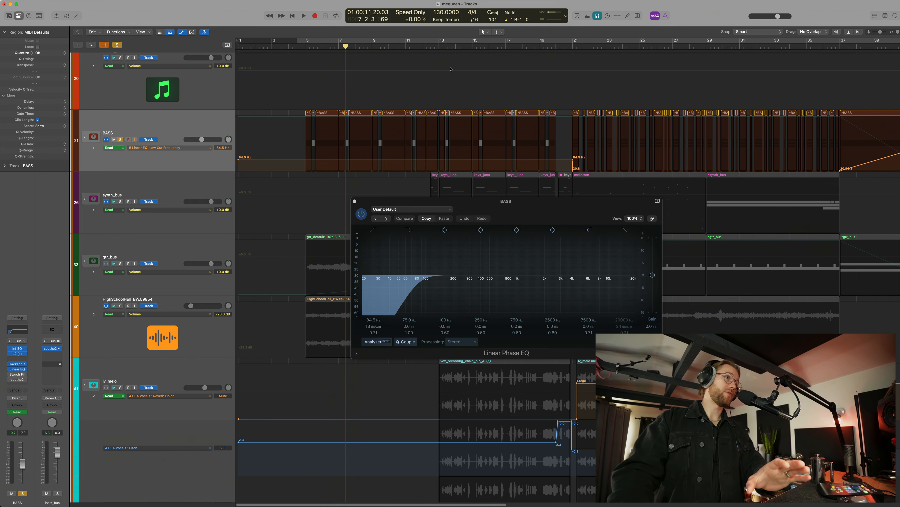
Step: Audition the low-cut automation on BASS from just after bar 15, then across the change at bar 21, starting from bar 20
drag(504, 48, 480, 49)
key(space)
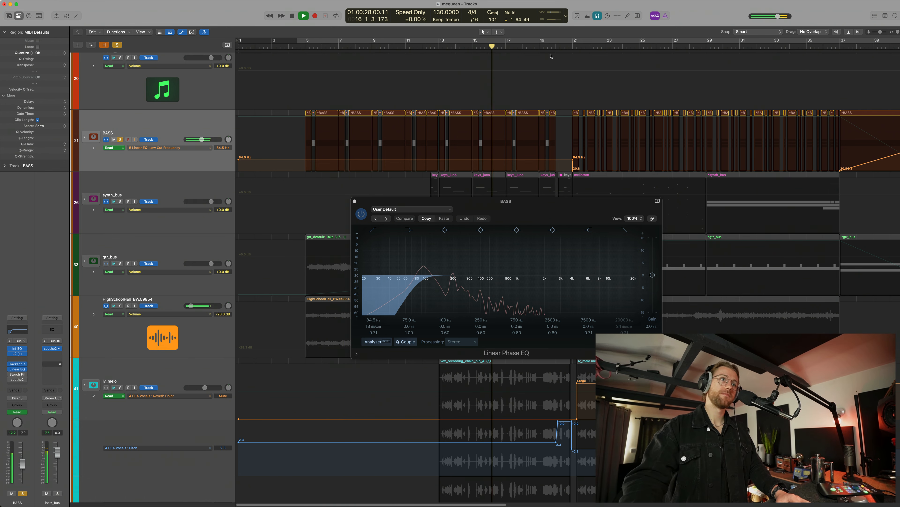
key(space)
click(556, 48)
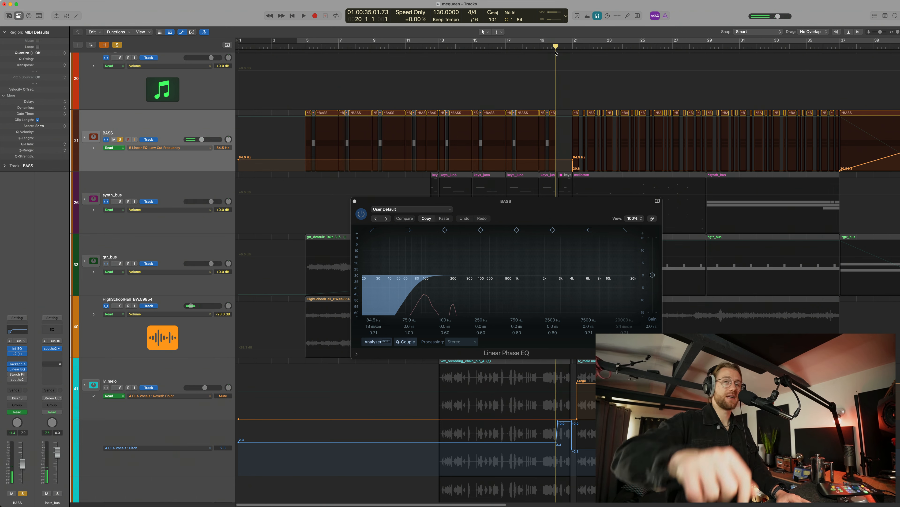
key(space)
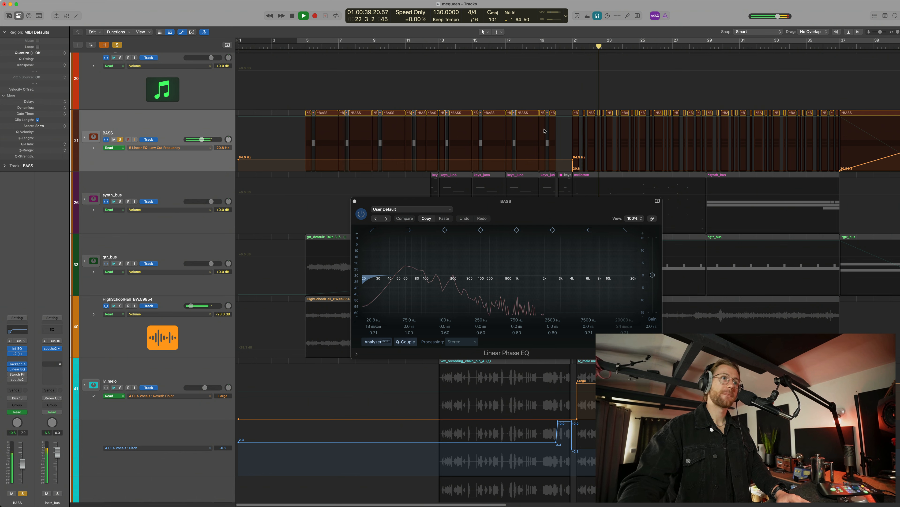
key(space)
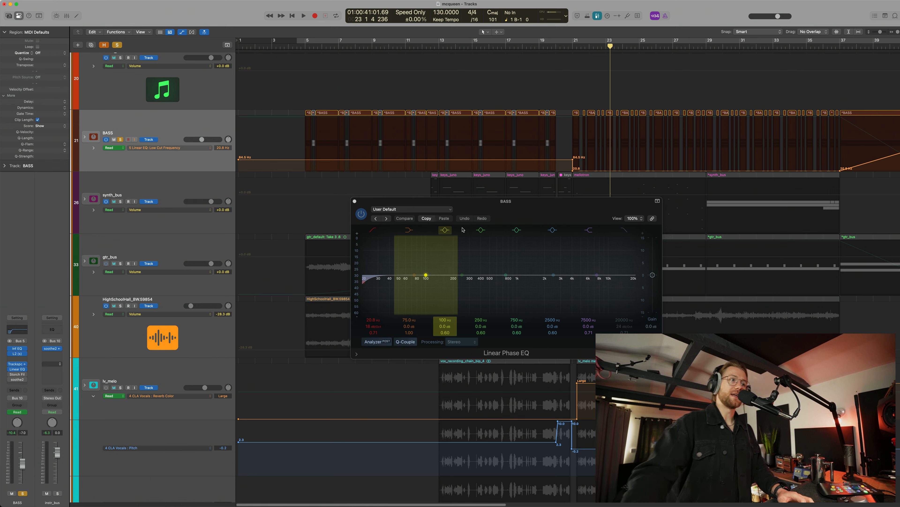
Step: Hide the track automation and close the Linear Phase EQ window
drag(371, 208, 370, 176)
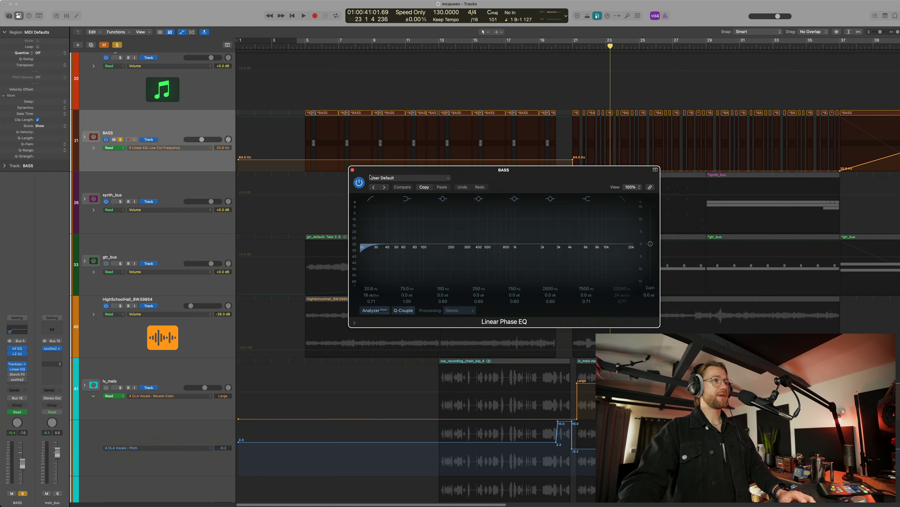
key(a)
key(super+Down)
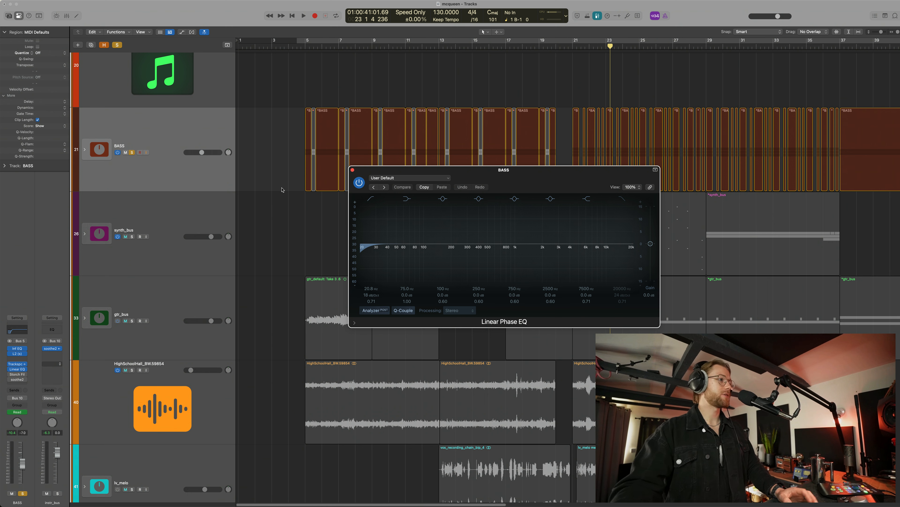
click(352, 170)
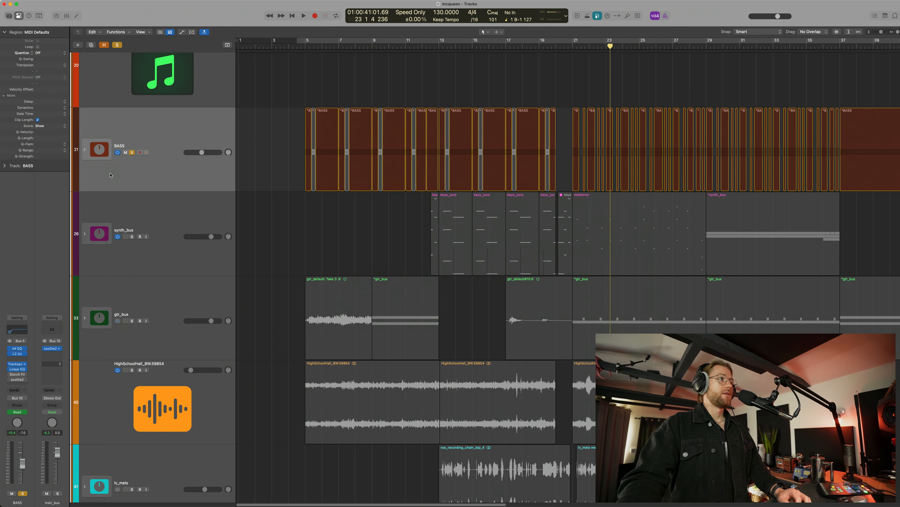
Step: Enable Storch Filter on the soloed BASS stack and display its Cutoff automation between bars 37 and 41
click(131, 153)
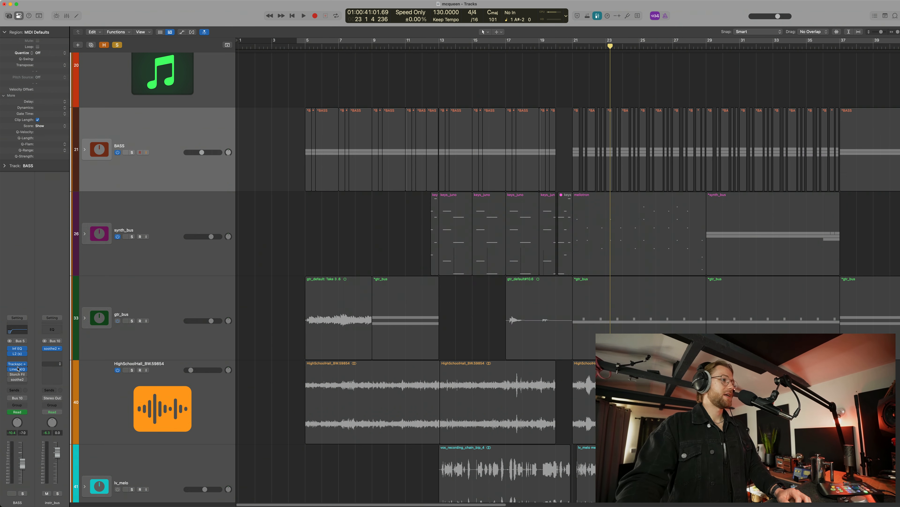
click(132, 152)
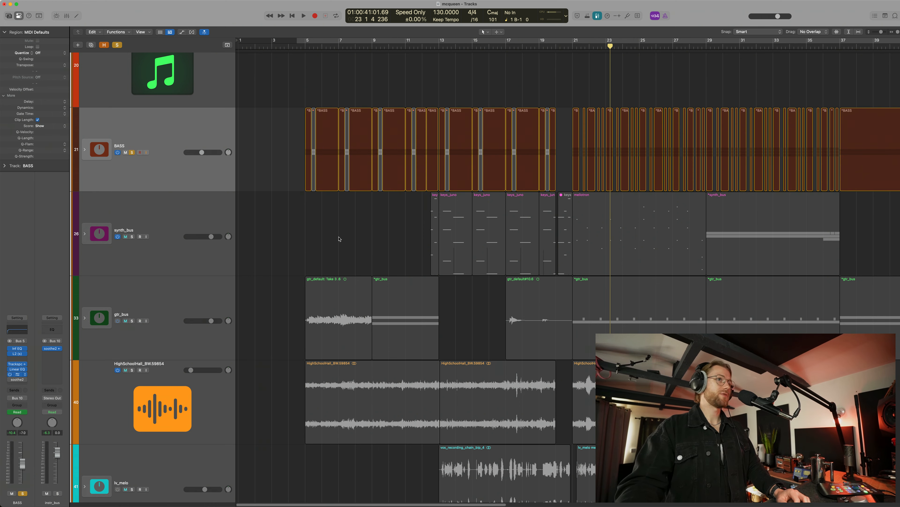
click(160, 161)
key(a)
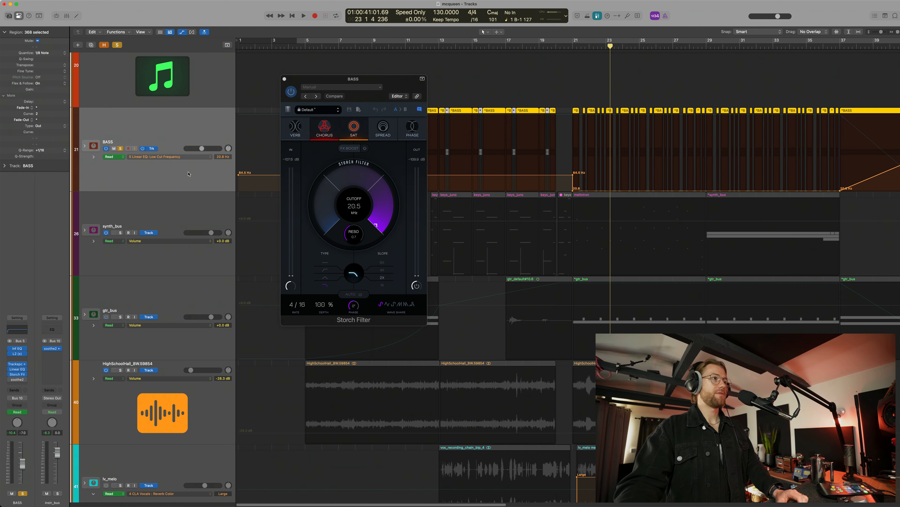
click(191, 156)
click(220, 161)
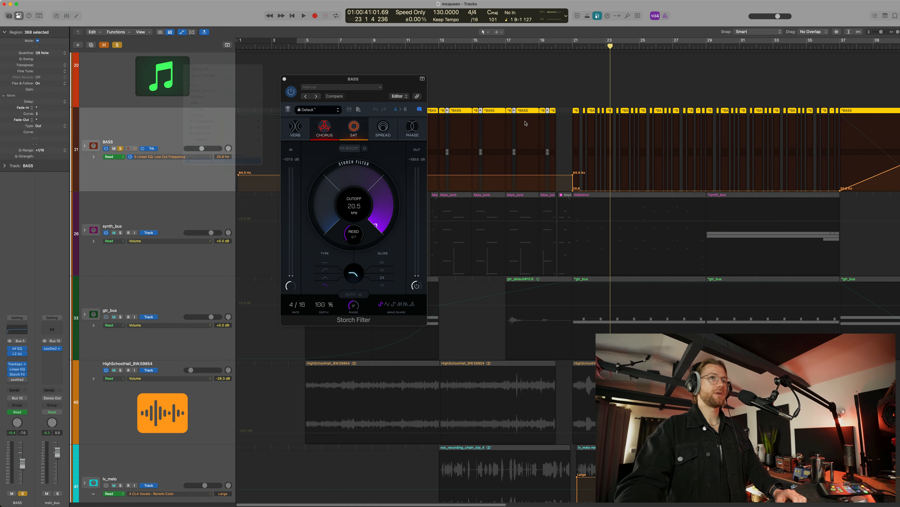
scroll(640, 192, right, 10)
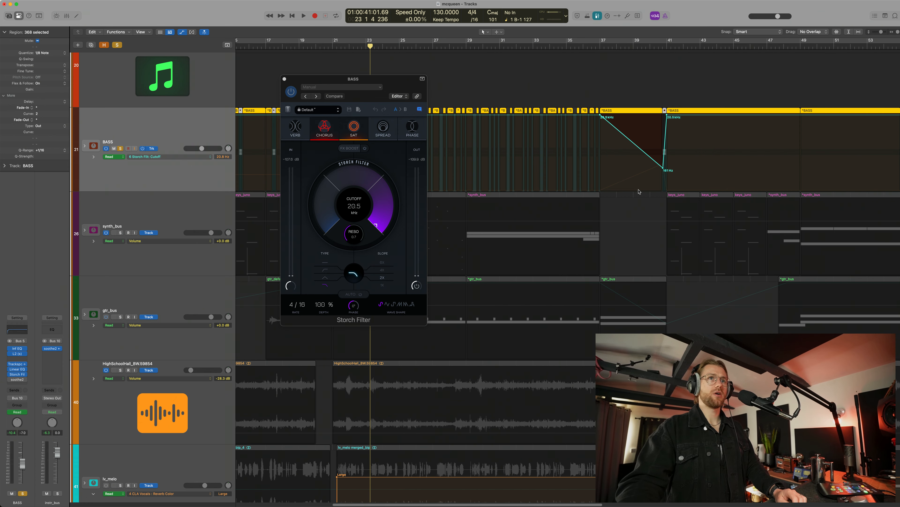
Step: Audition the Storch Filter cutoff sweep on the BASS stack from bar 37 to just past bar 41
click(601, 46)
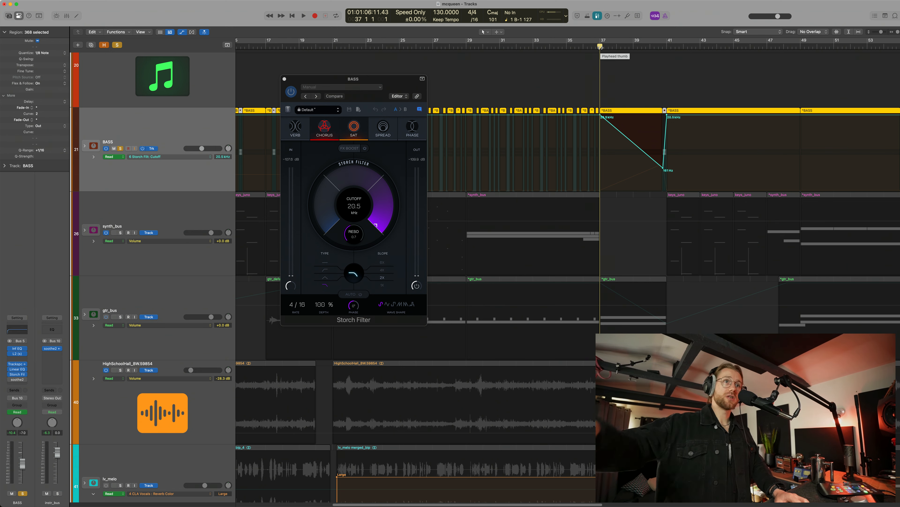
key(space)
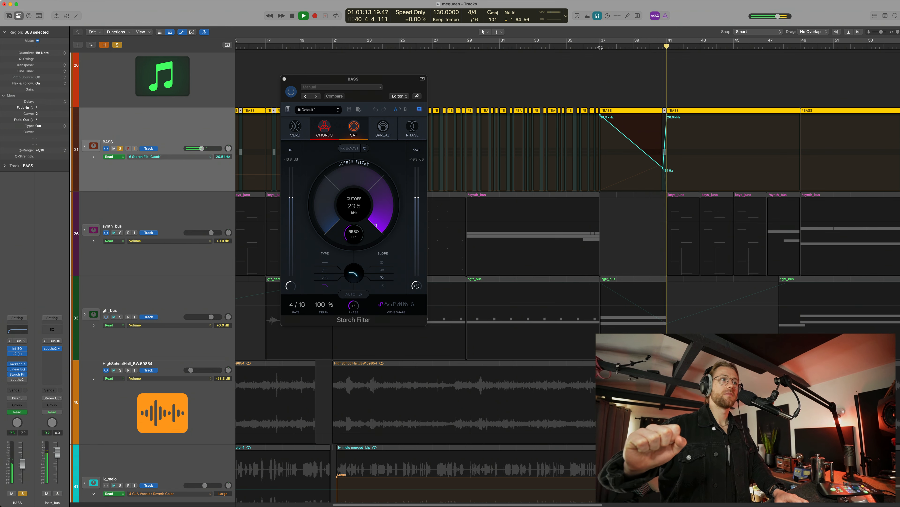
key(space)
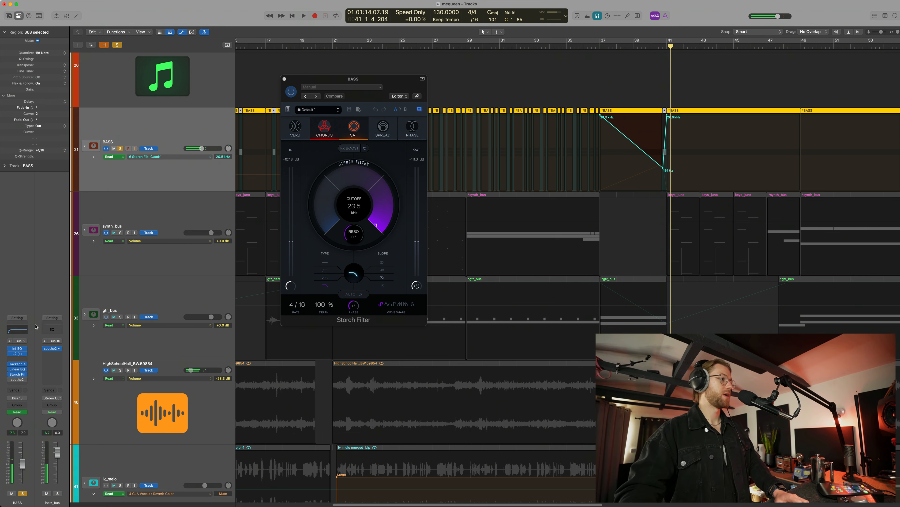
Step: Enable soothe2 on the BASS stack, open its window in place of Storch Filter's, and return to the song's opening bars
click(10, 383)
click(11, 380)
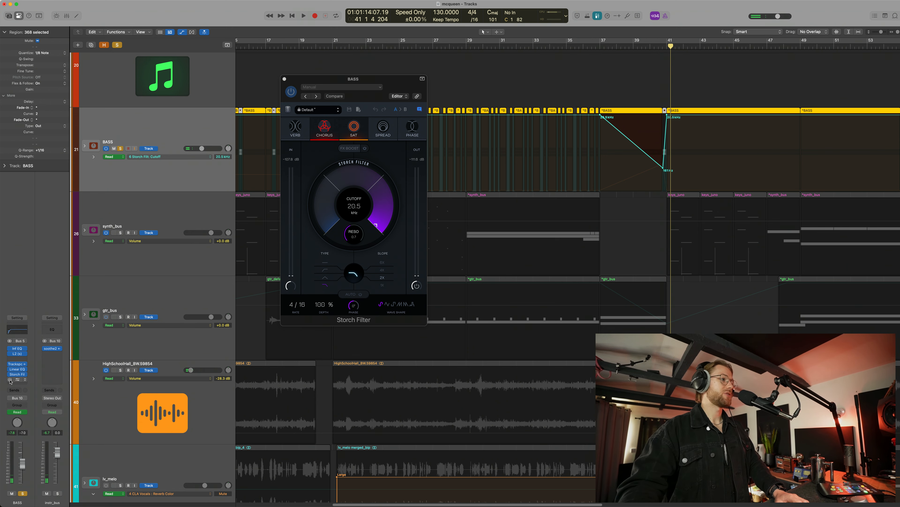
click(10, 379)
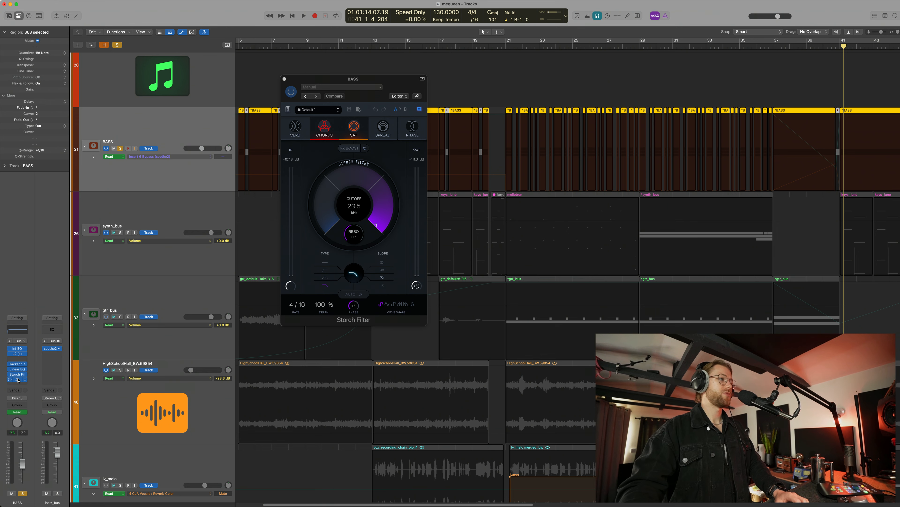
click(18, 380)
click(284, 79)
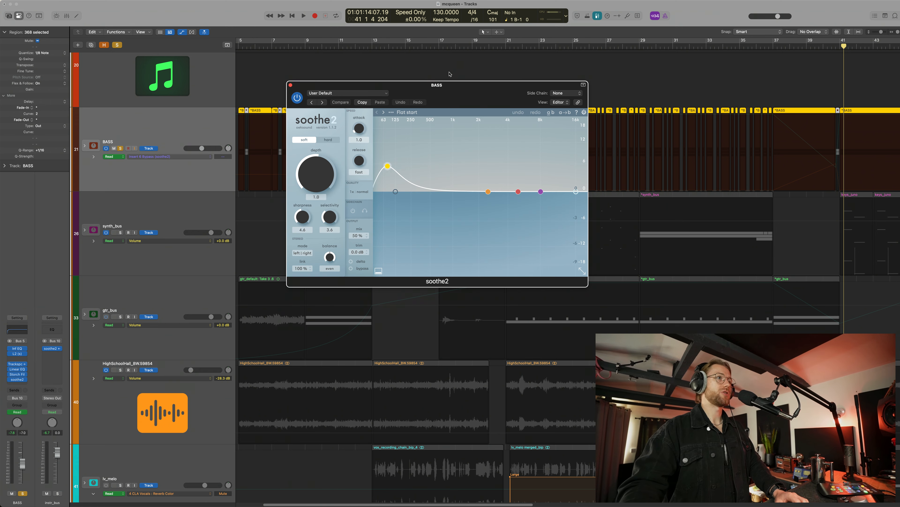
drag(301, 85, 427, 97)
scroll(390, 163, left, 5)
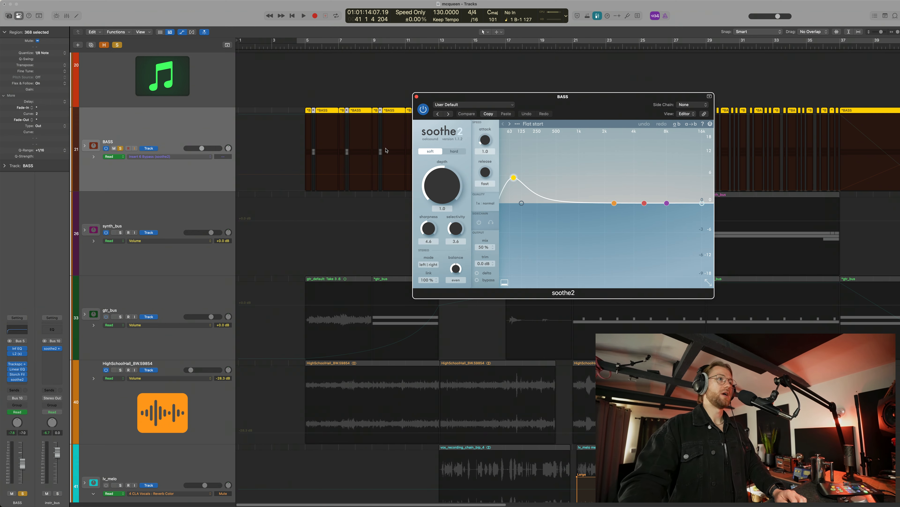
Step: Display soothe2's band 1 settings and audition the soloed BASS stack from just before bar 5 to bar 7
key(super+Up)
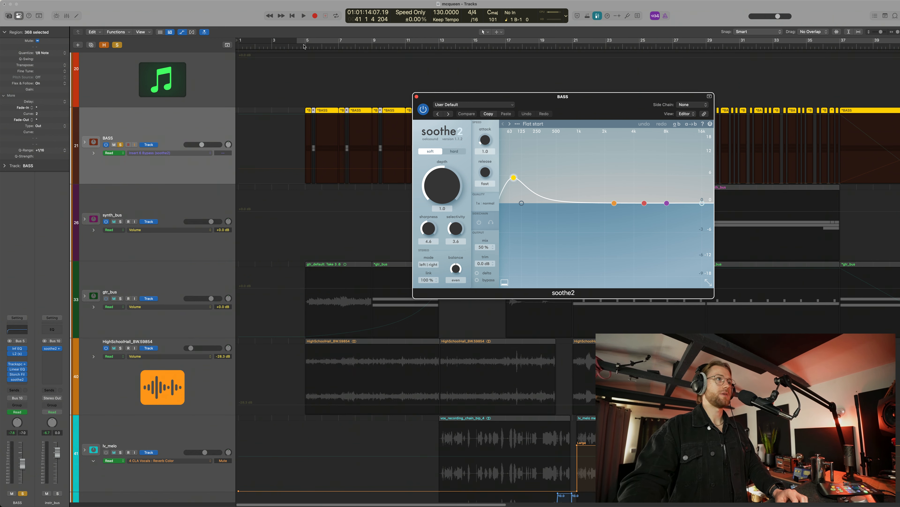
click(301, 45)
click(514, 179)
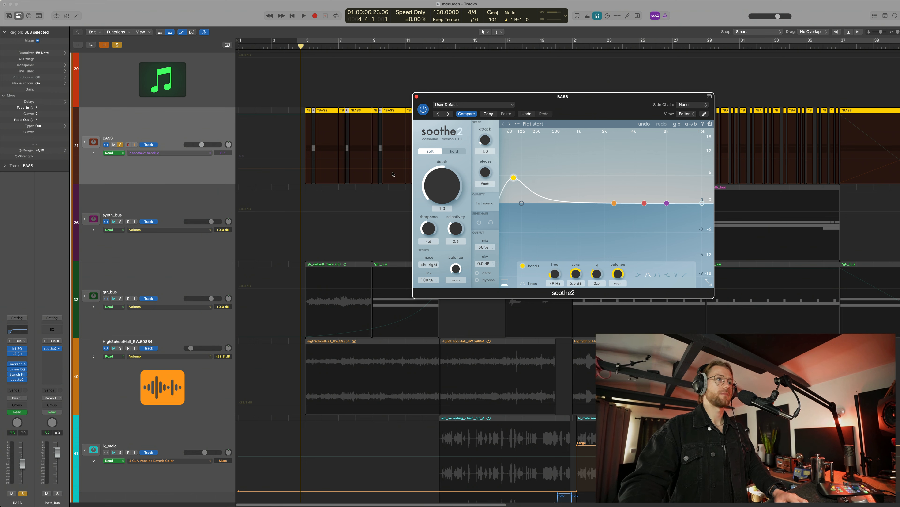
key(space)
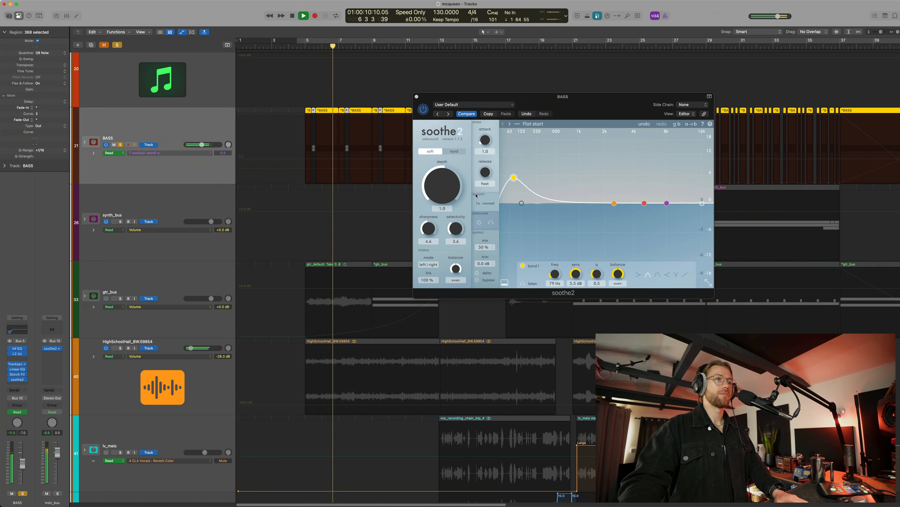
key(space)
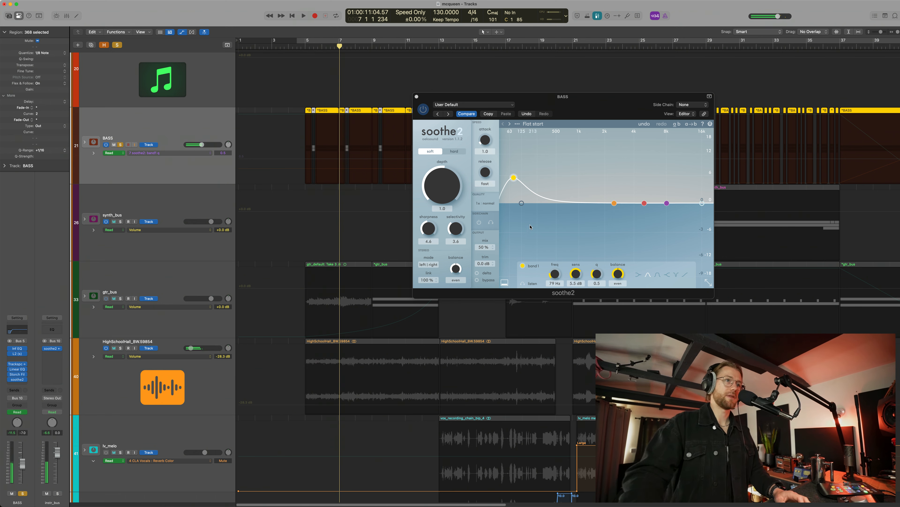
Step: Take the BASS and drums stacks out of solo, and put away the track automation and the soothe2 window
key(a)
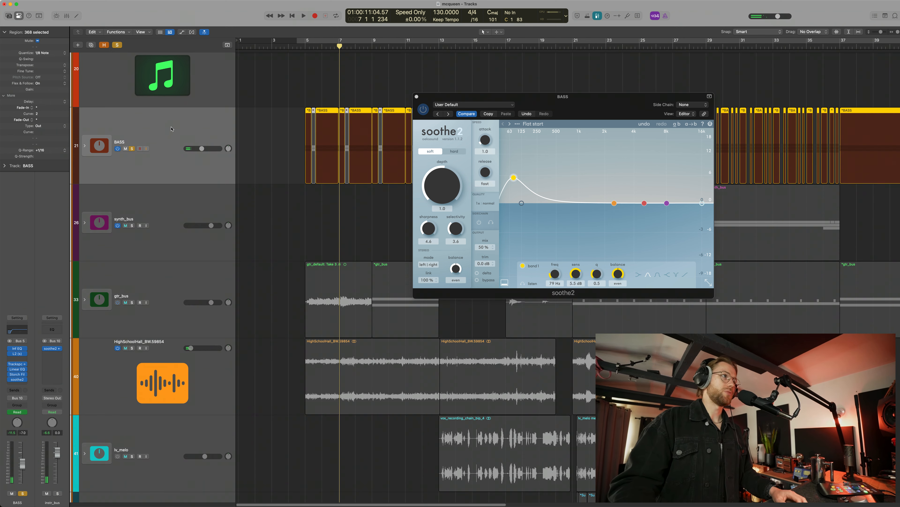
key(s)
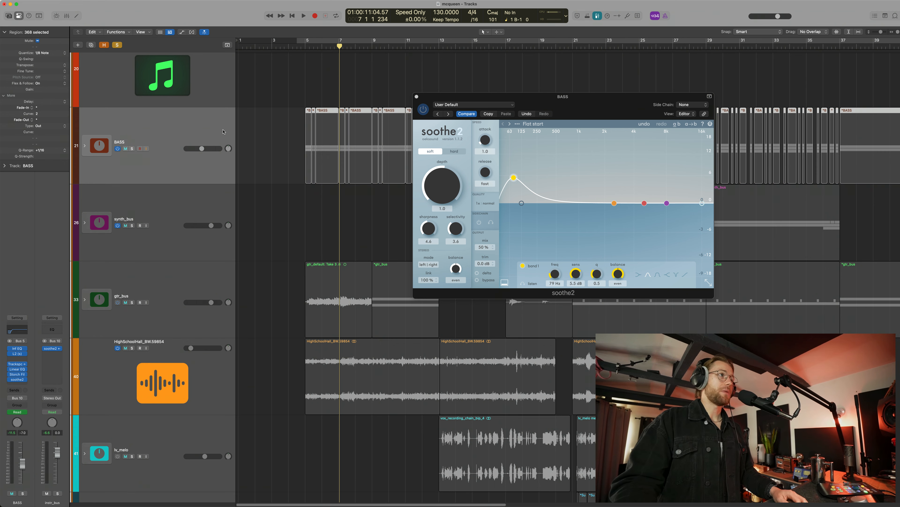
click(416, 96)
key(z)
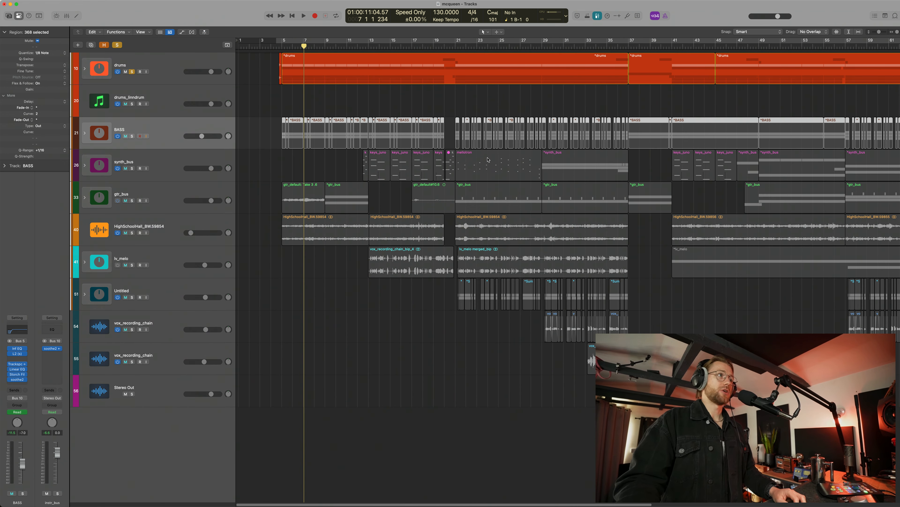
click(133, 73)
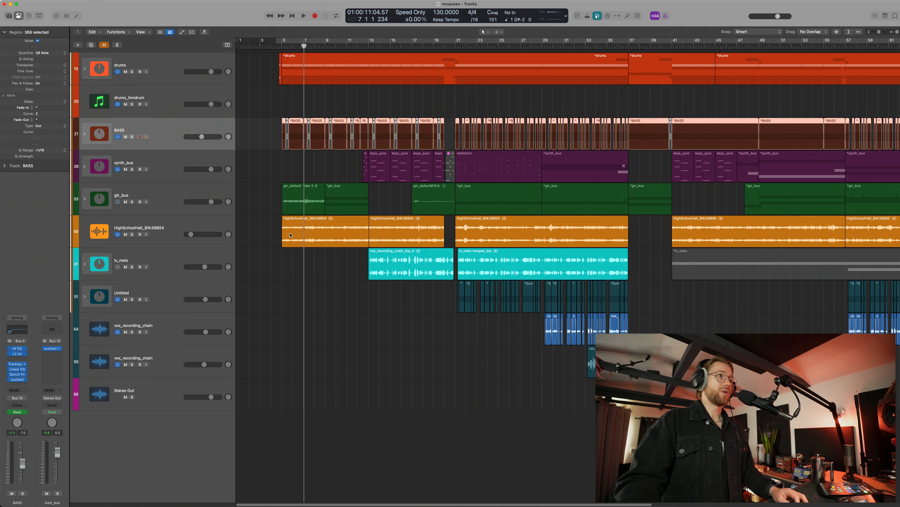
key(z)
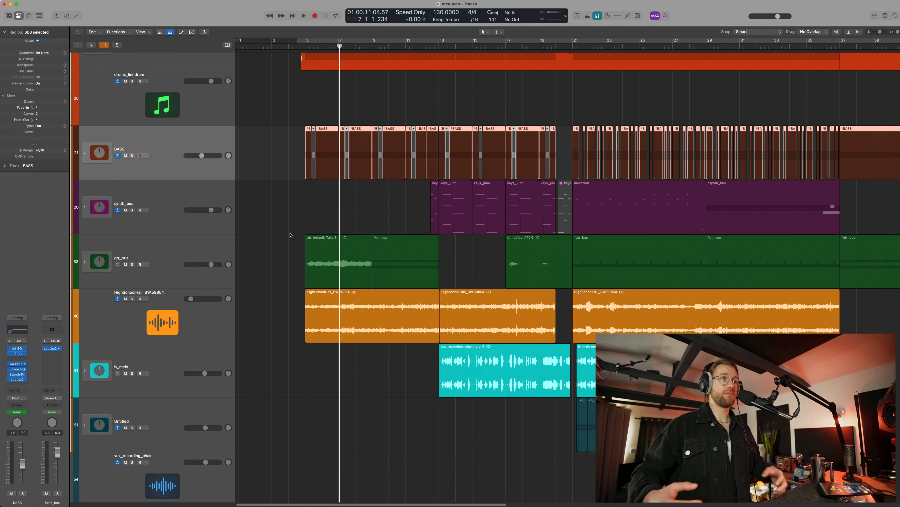